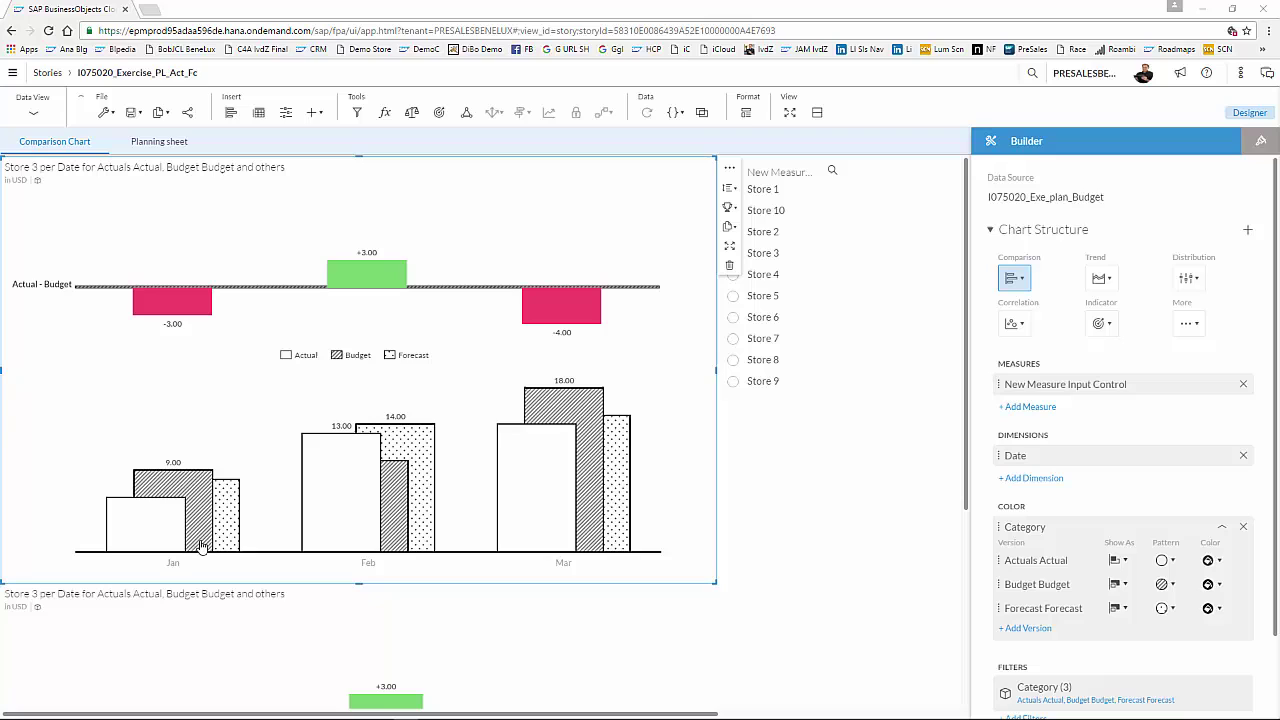
- Switch from the Store 3 story to the Excel workbook I075020_Exe_plan_Budget.xlsx
{"action": "key", "text": "alt+Tab"}
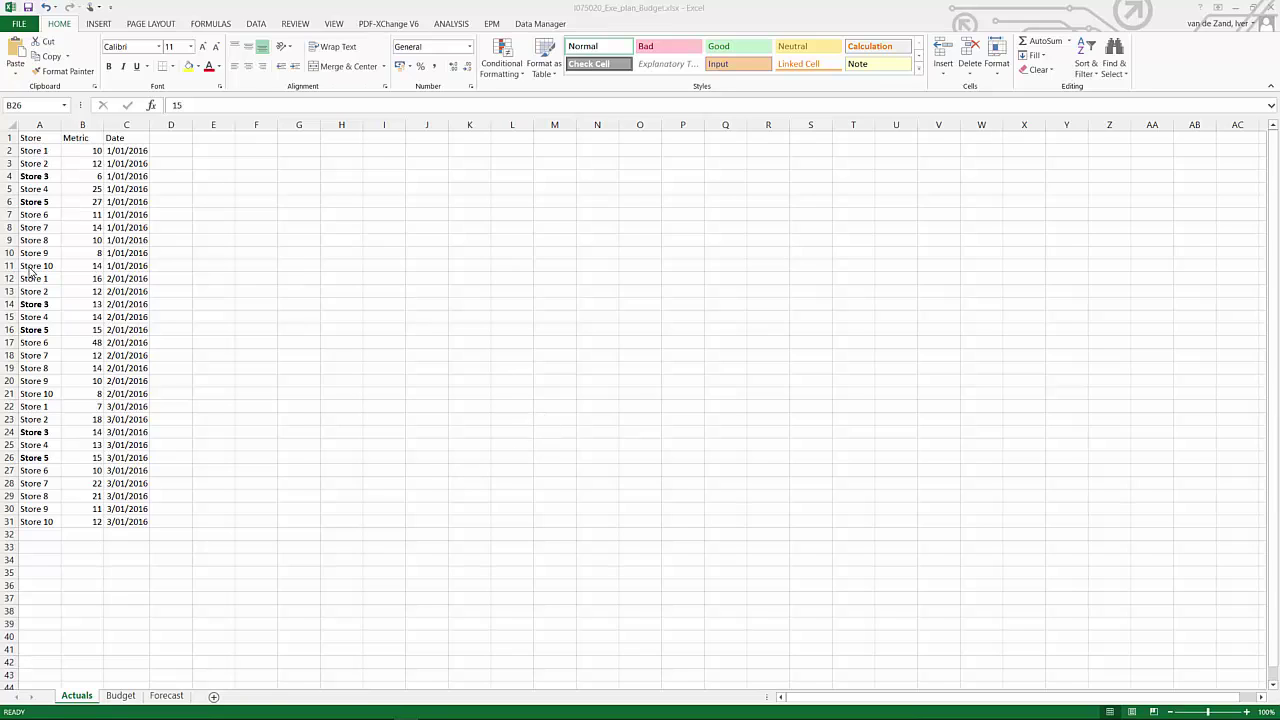
- Review the store names and the March dates on the Actuals sheet
{"action": "left_click_drag", "start_coordinate": [33, 266], "coordinate": [46, 152]}
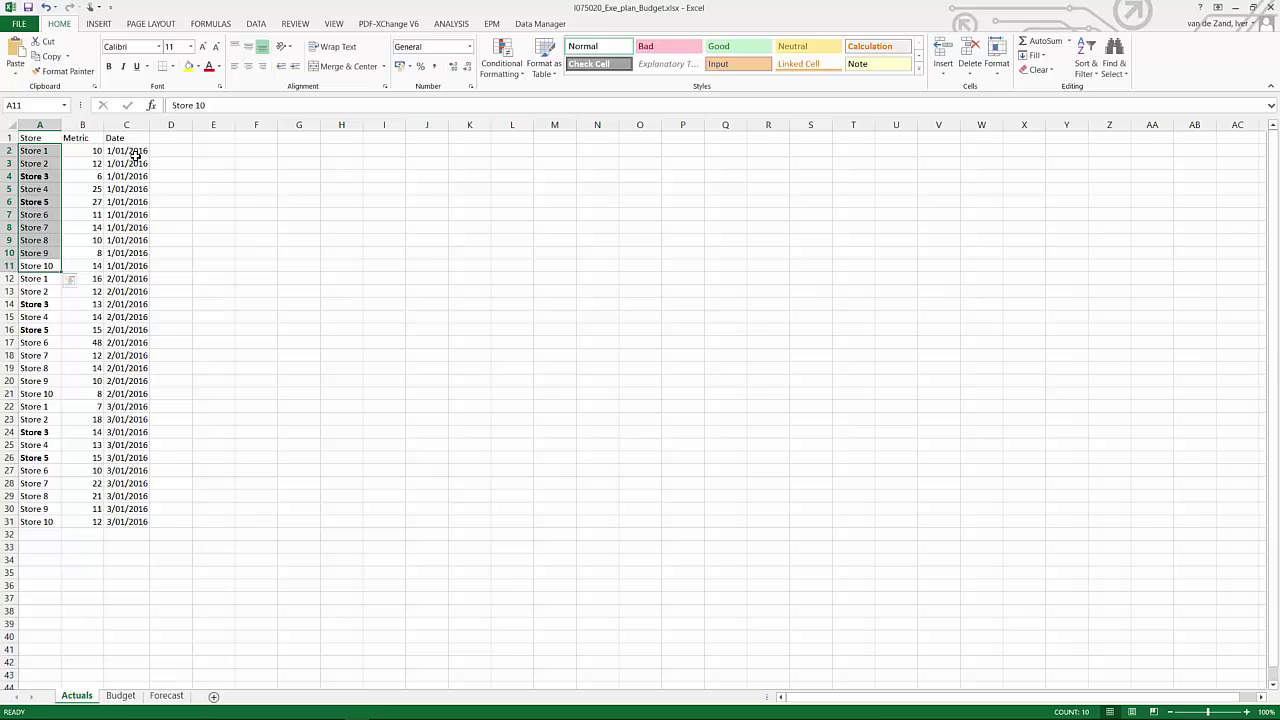
{"action": "left_click_drag", "start_coordinate": [135, 155], "coordinate": [105, 522]}
{"action": "left_click", "coordinate": [50, 410]}
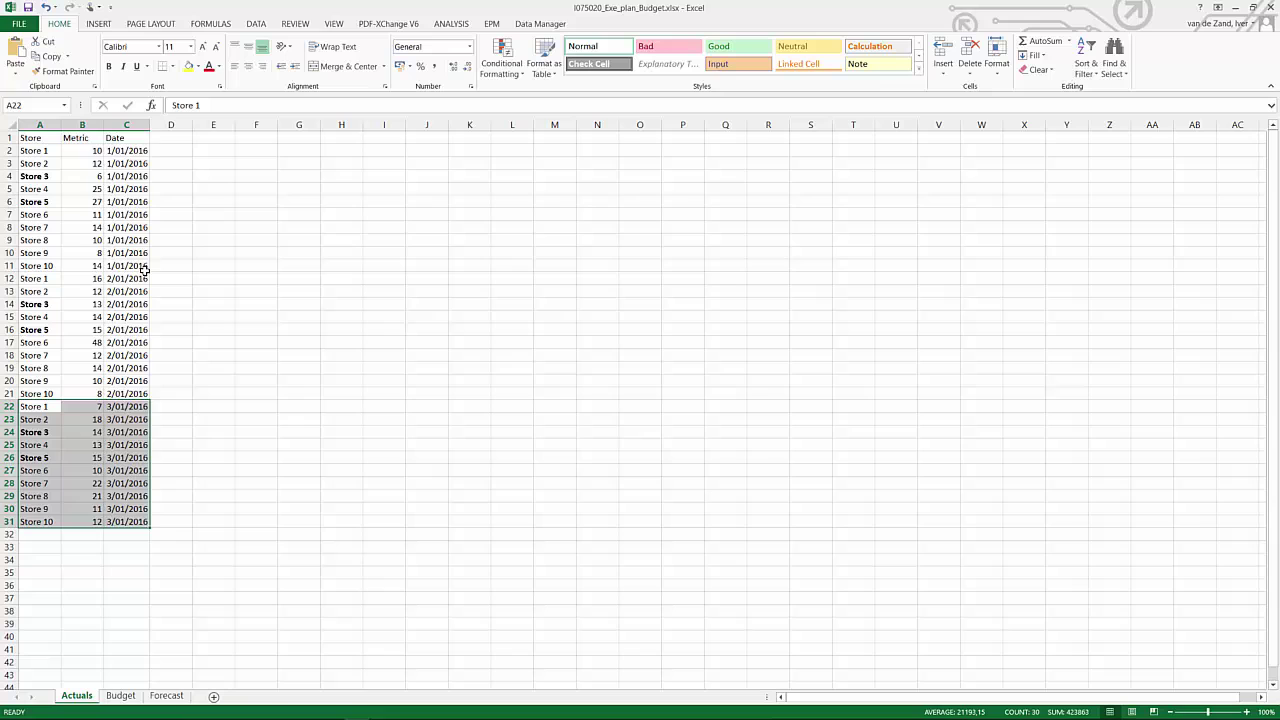
{"action": "mouse_move", "coordinate": [55, 243]}
{"action": "left_mouse_down"}
{"action": "mouse_move", "coordinate": [50, 275]}
{"action": "mouse_move", "coordinate": [50, 256]}
{"action": "left_mouse_up"}
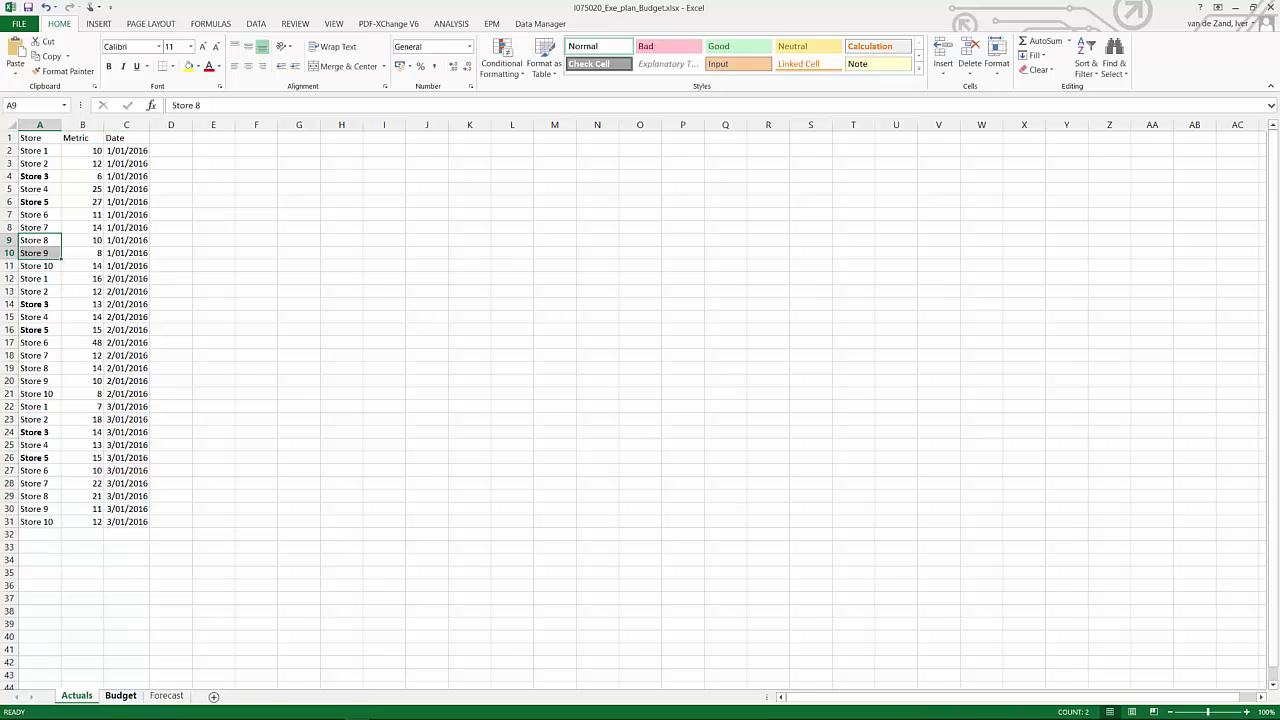
- Check the ten store names and the dates on the Budget sheet
{"action": "left_click", "coordinate": [120, 695]}
{"action": "left_click", "coordinate": [43, 150]}
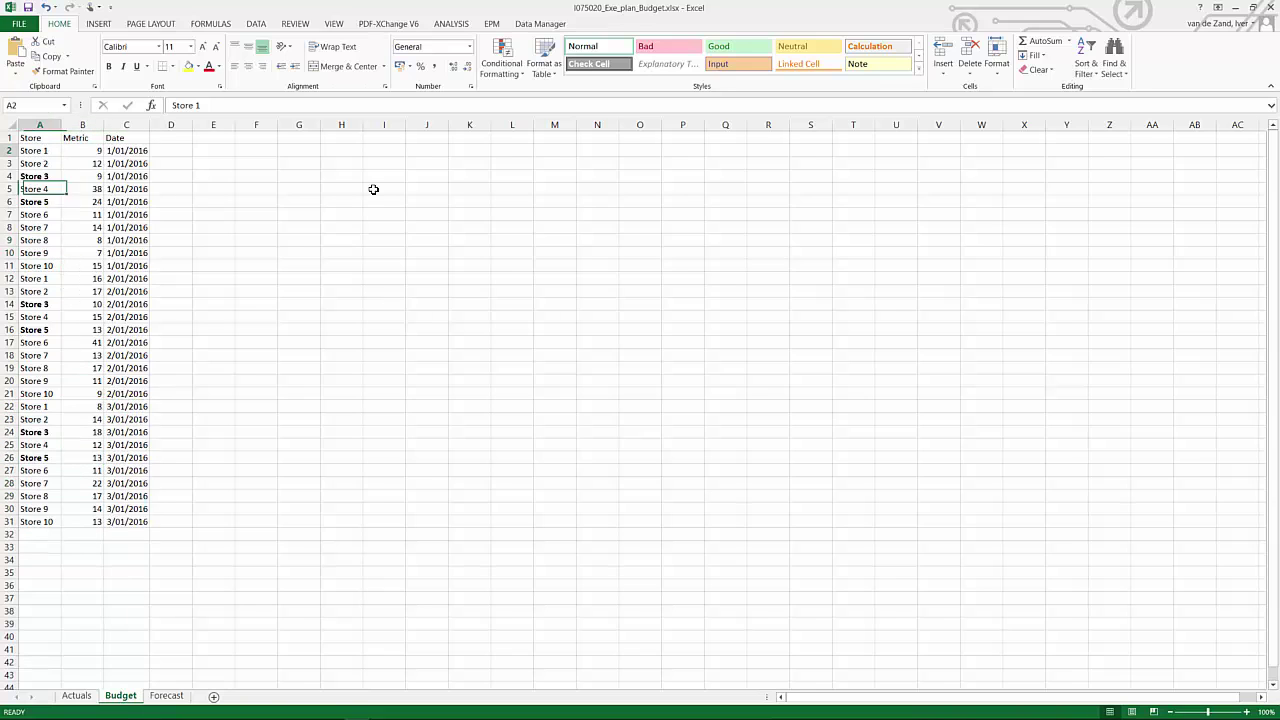
{"action": "left_click_drag", "start_coordinate": [40, 189], "coordinate": [46, 262]}
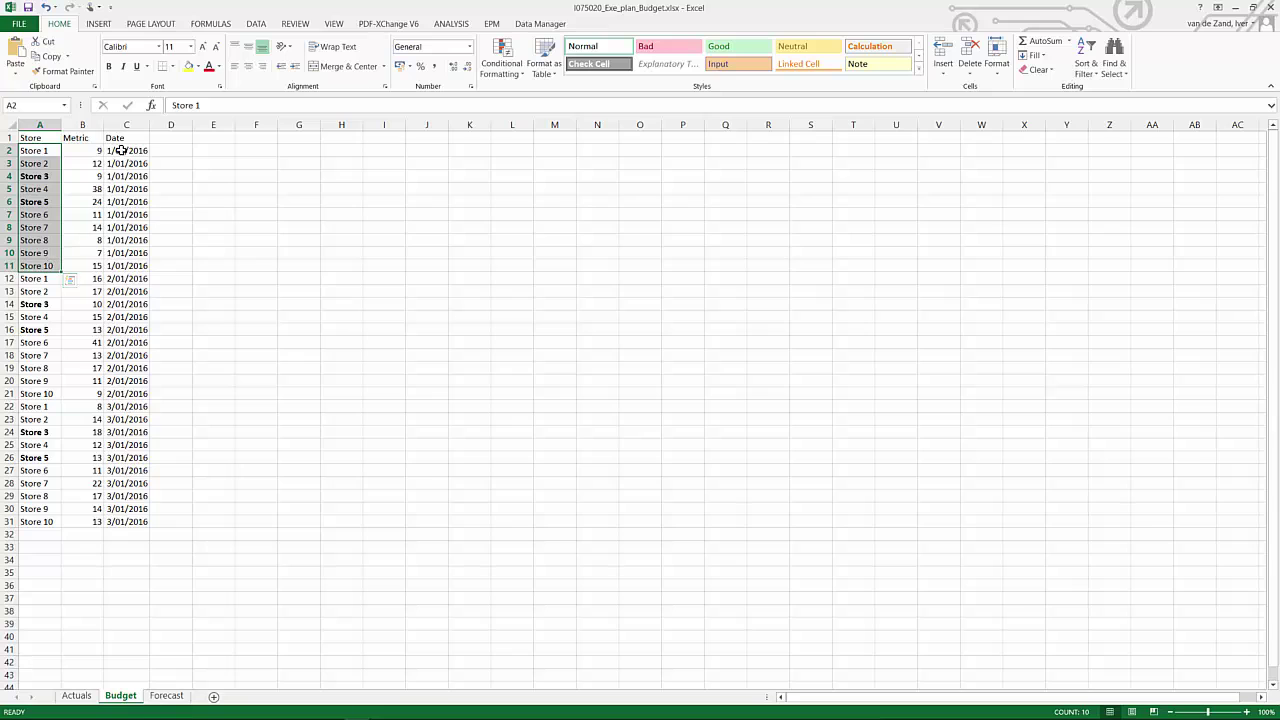
{"action": "left_click_drag", "start_coordinate": [121, 150], "coordinate": [110, 291]}
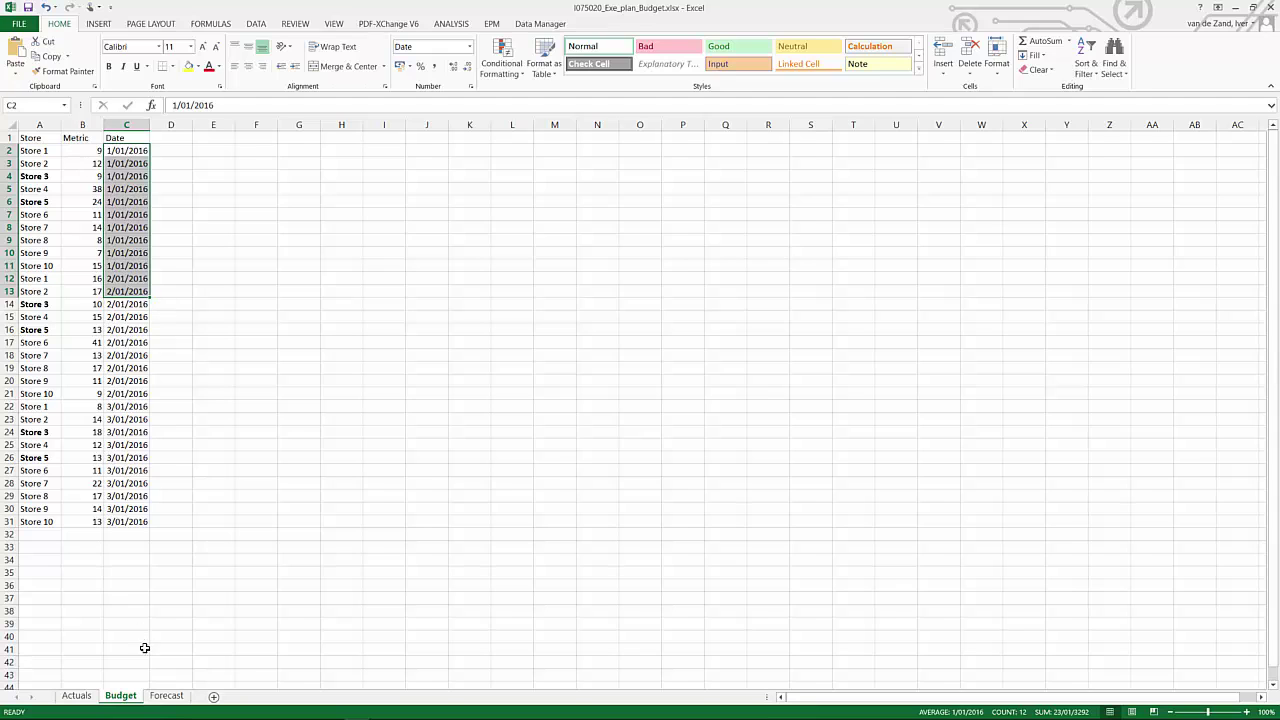
- Look over the Forecast sheet, then return to SAP Analytics Cloud in Chrome
{"action": "left_click", "coordinate": [165, 697]}
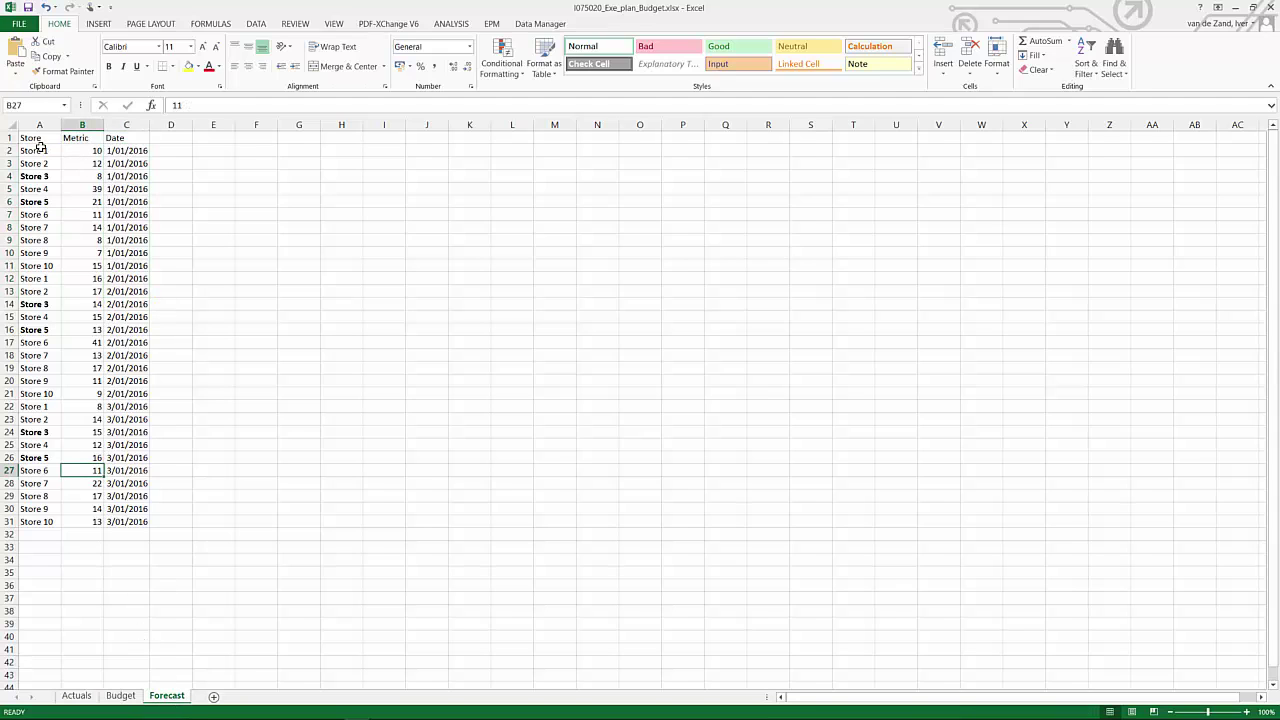
{"action": "left_click", "coordinate": [40, 149]}
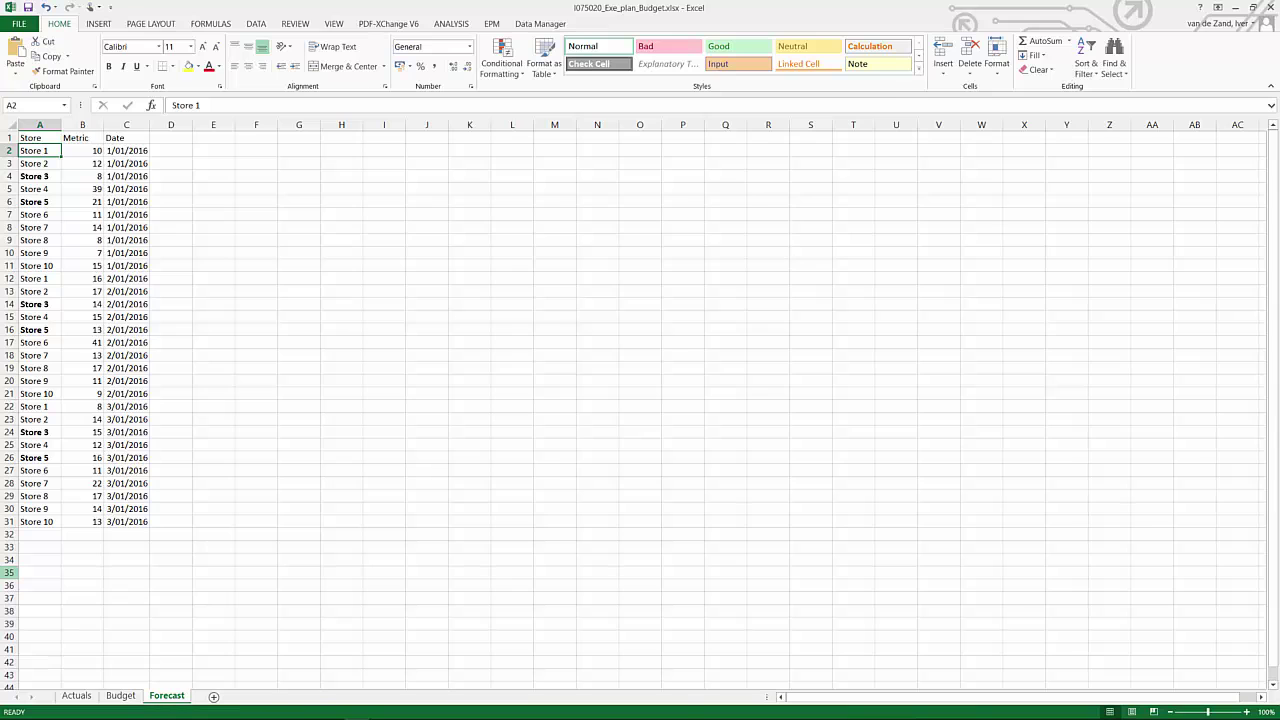
{"action": "key", "text": "alt+Tab"}
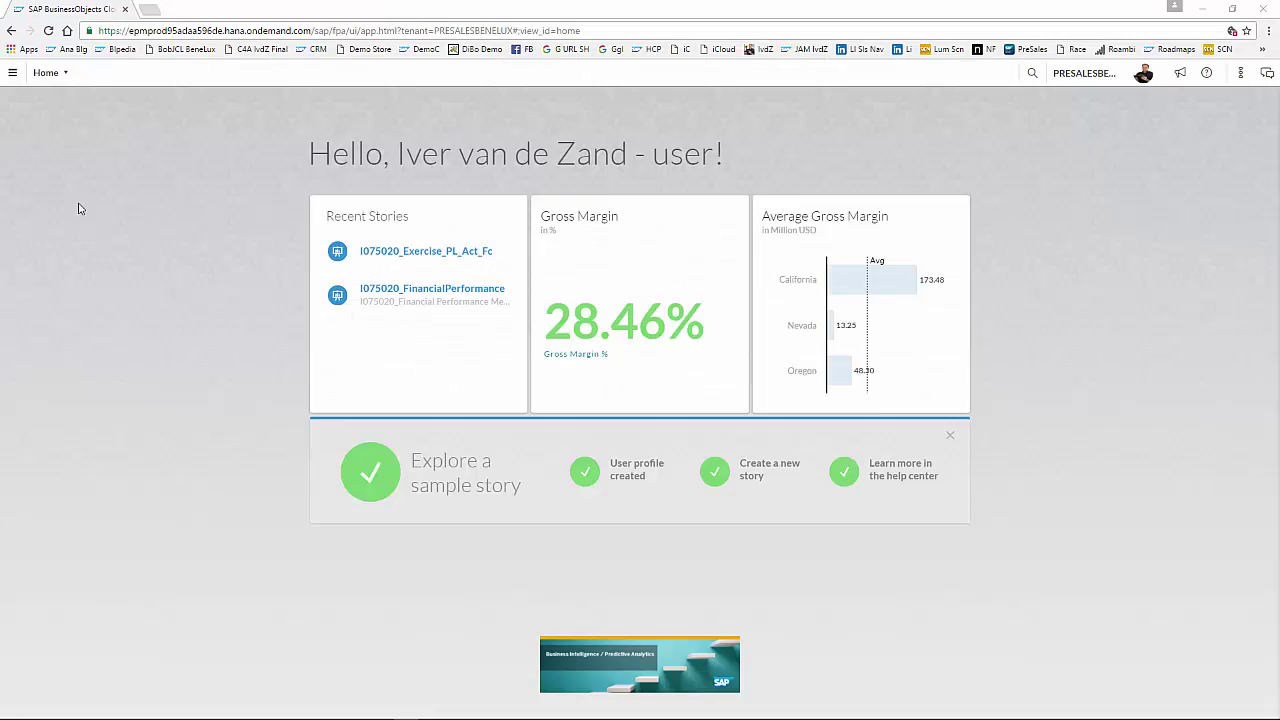
- Start a new model via Create > Model, importing a file from your computer
{"action": "left_click", "coordinate": [12, 72]}
{"action": "mouse_move", "coordinate": [36, 145]}
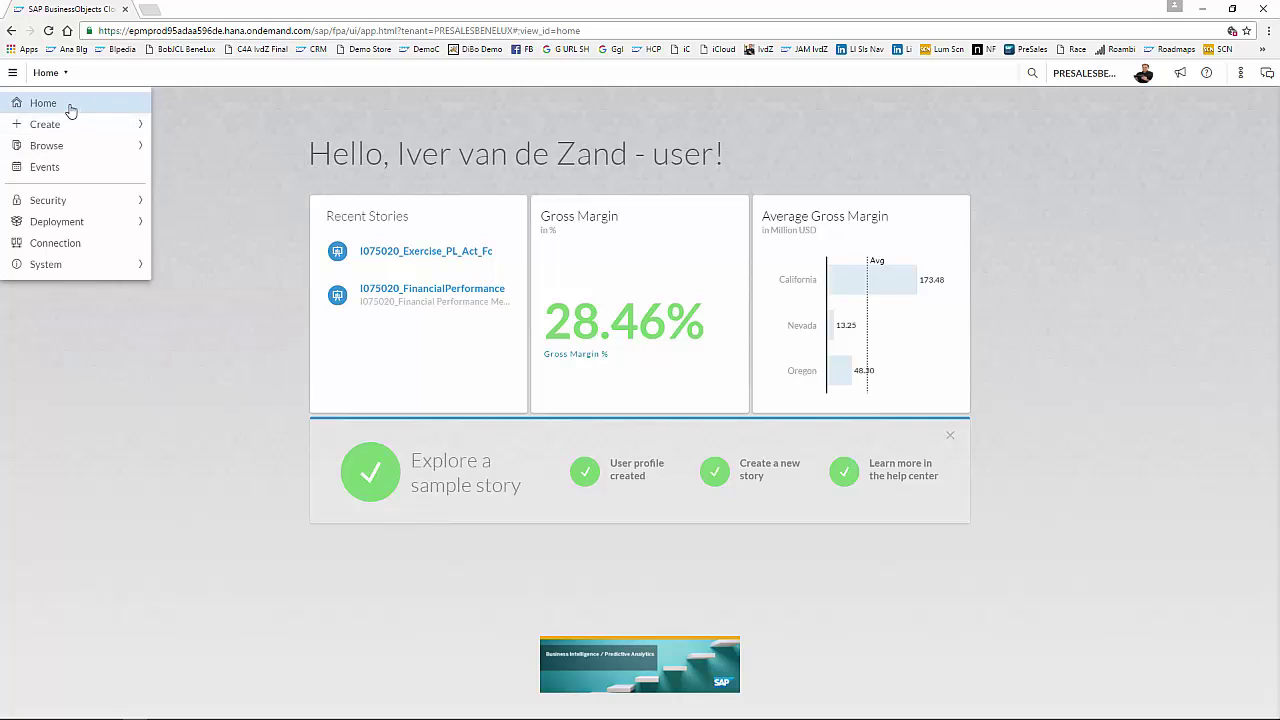
{"action": "mouse_move", "coordinate": [80, 130]}
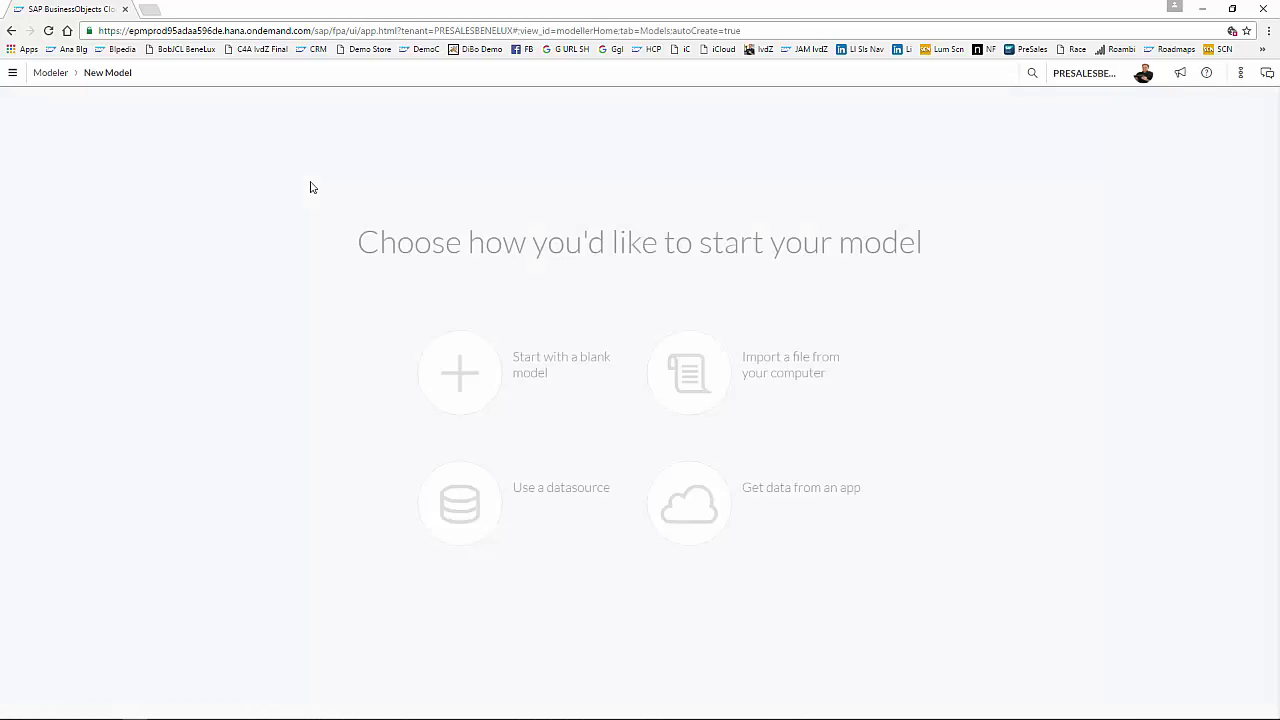
{"action": "left_click", "coordinate": [775, 370]}
- Import the Actuals sheet of I075020_Exe_plan_Budget.xlsx as the model's source data
{"action": "left_click", "coordinate": [563, 409]}
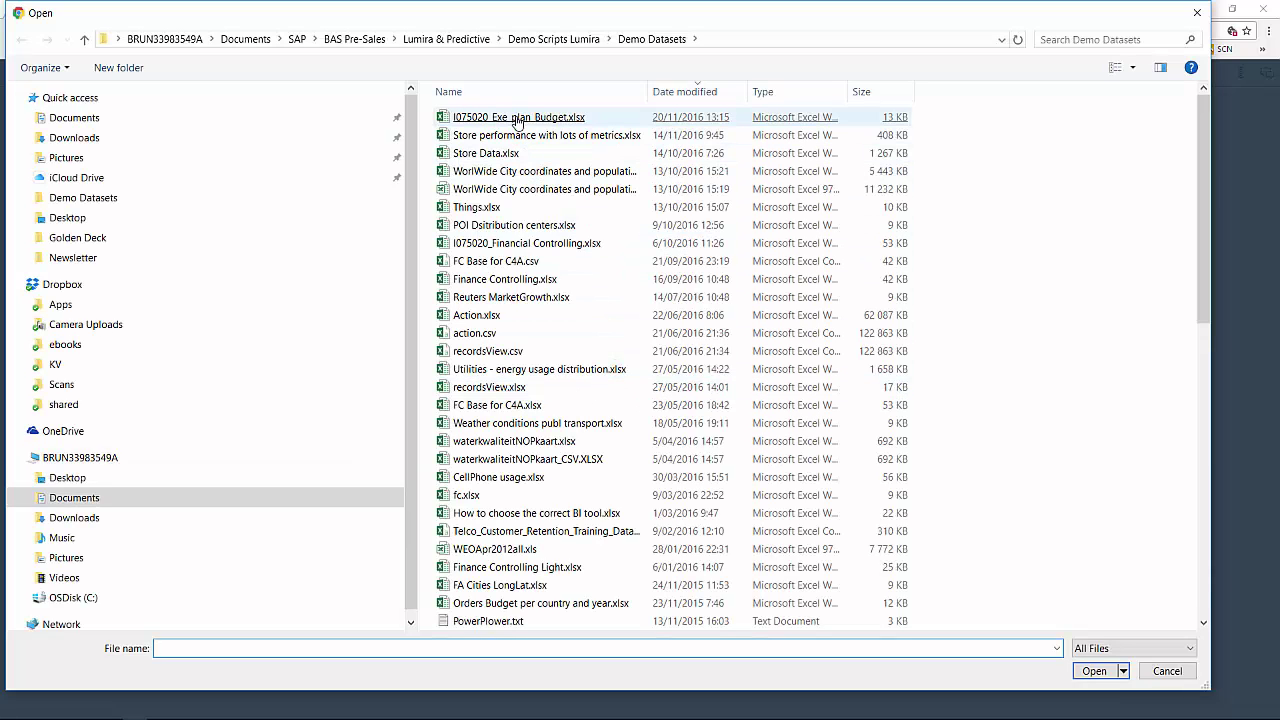
{"action": "double_click", "coordinate": [540, 125]}
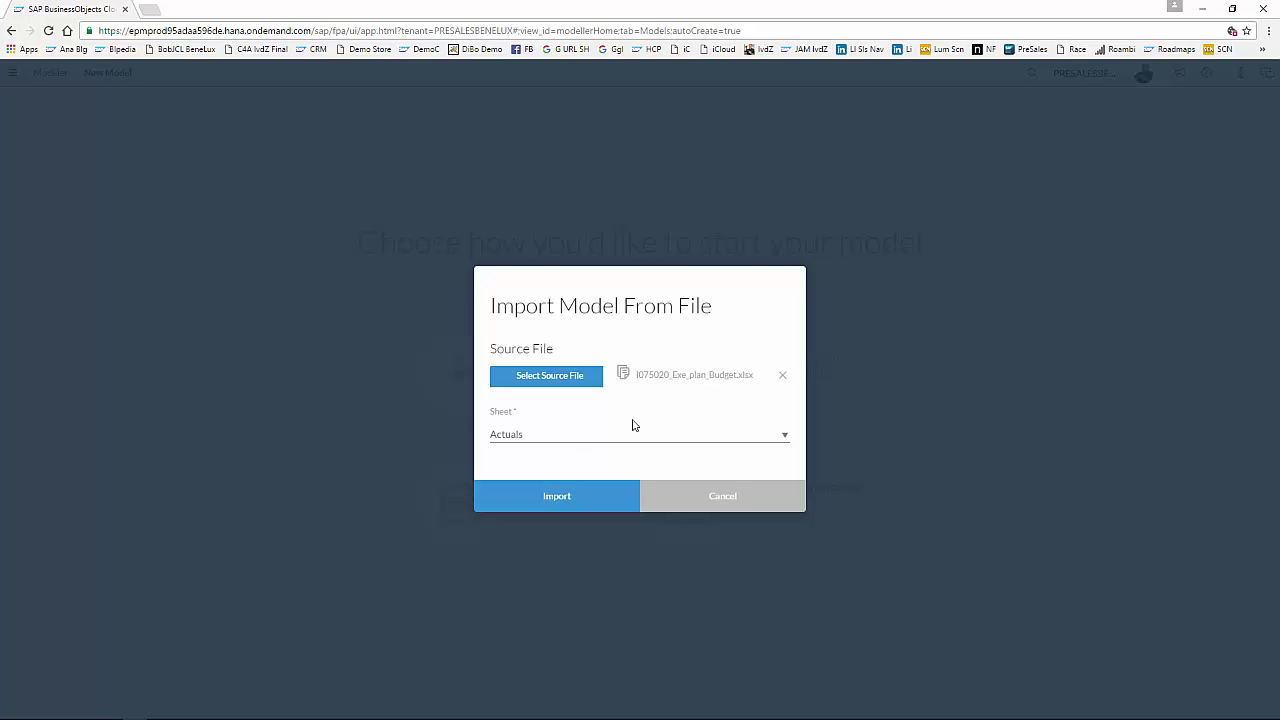
{"action": "left_click", "coordinate": [620, 495]}
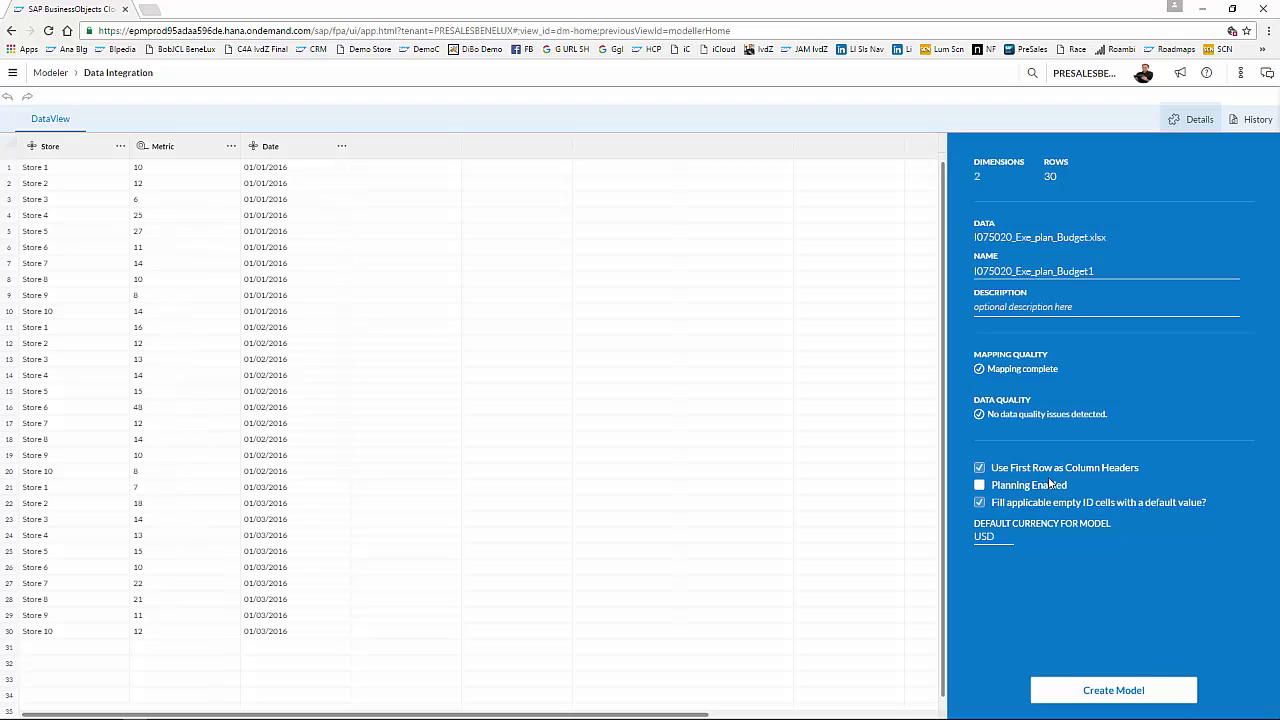
- Enable planning and set the Store column's type to Account
{"action": "left_click", "coordinate": [980, 486]}
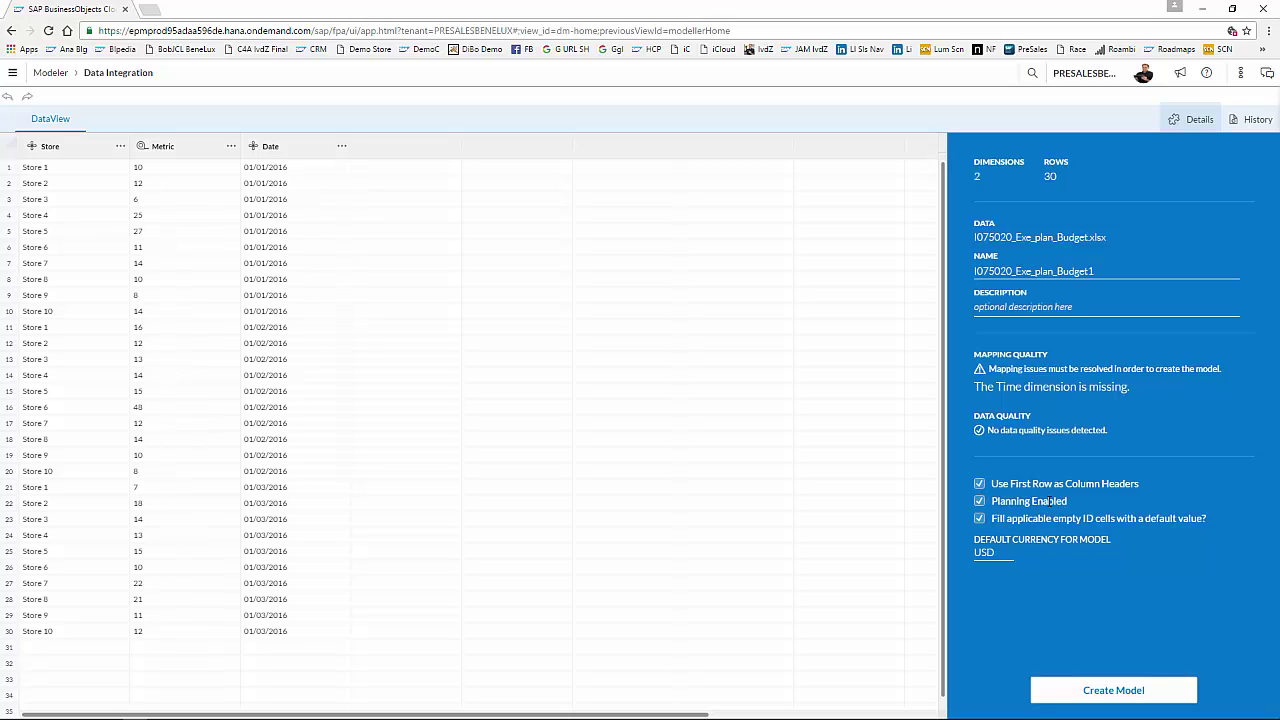
{"action": "left_click", "coordinate": [75, 150]}
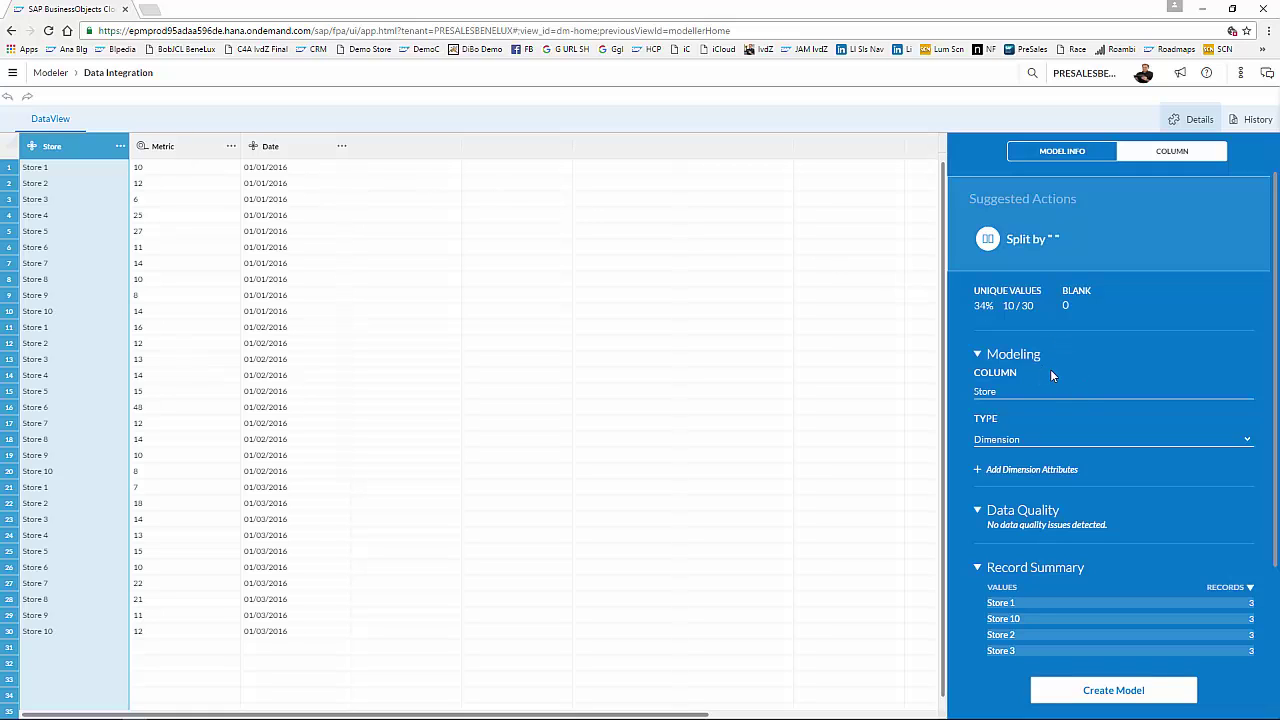
{"action": "left_click", "coordinate": [1246, 440]}
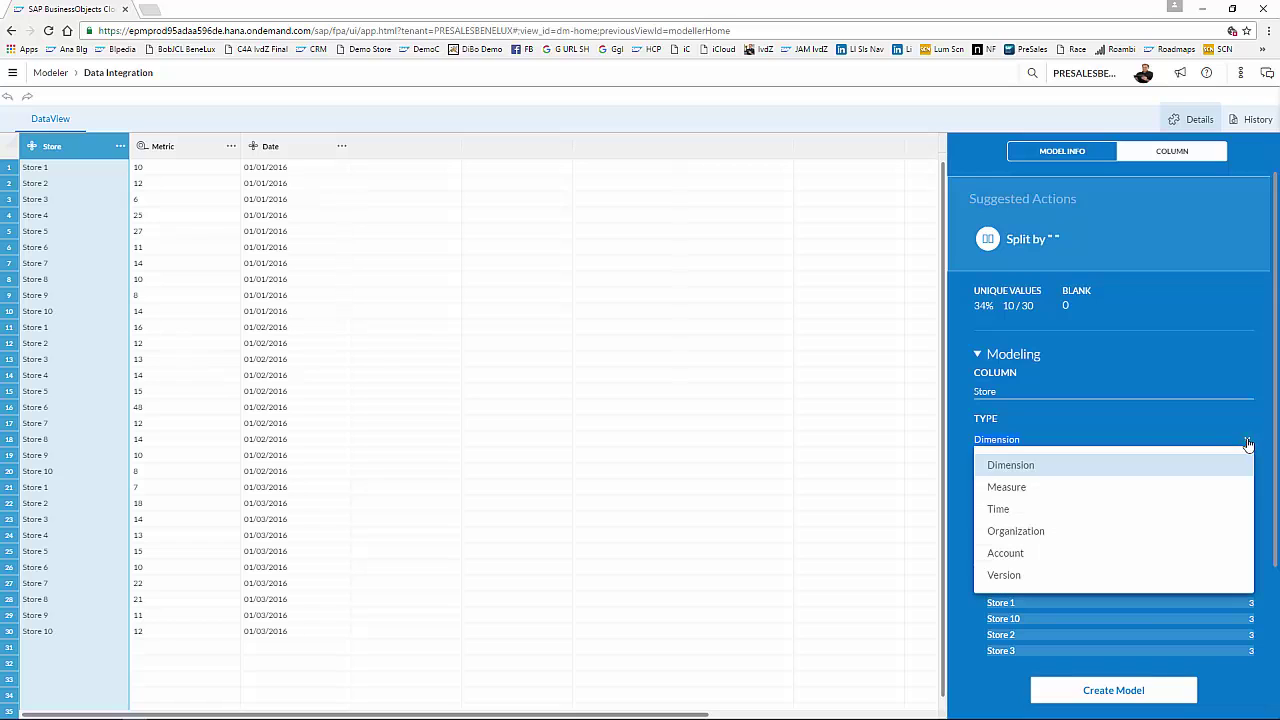
{"action": "left_click", "coordinate": [1081, 553]}
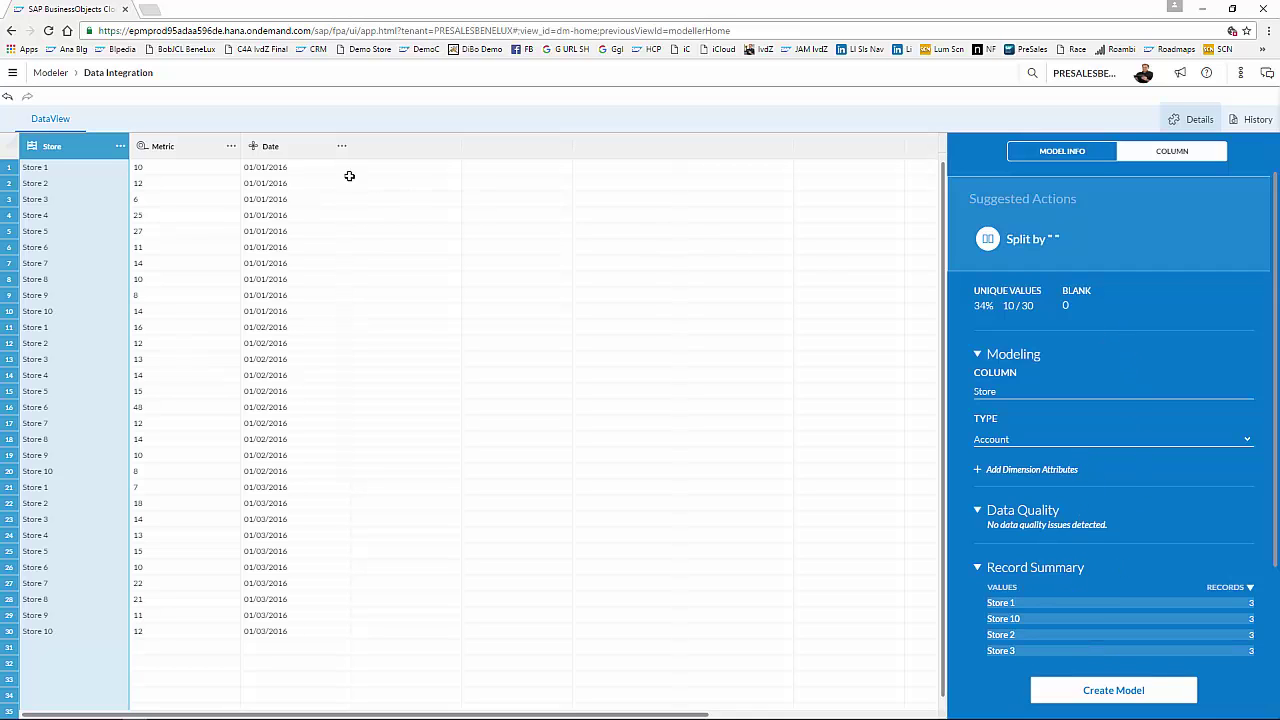
- Set the Date column's type to Time
{"action": "left_click", "coordinate": [196, 156]}
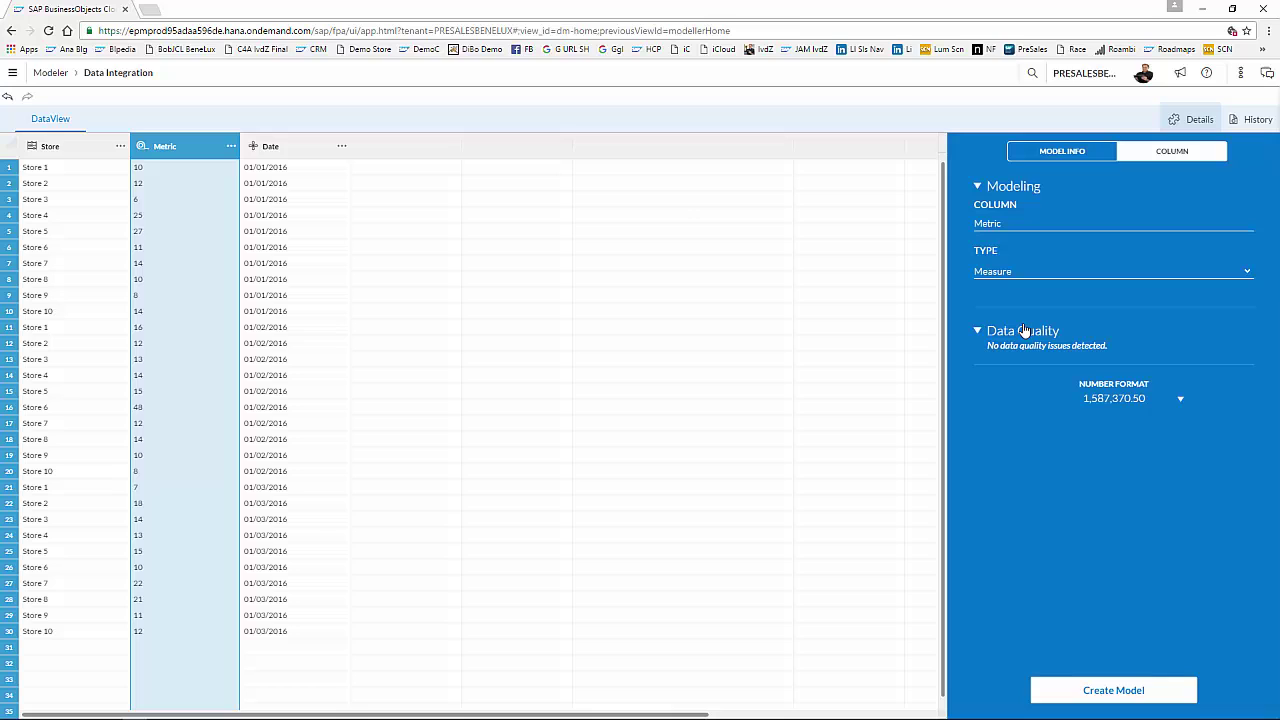
{"action": "left_click", "coordinate": [297, 157]}
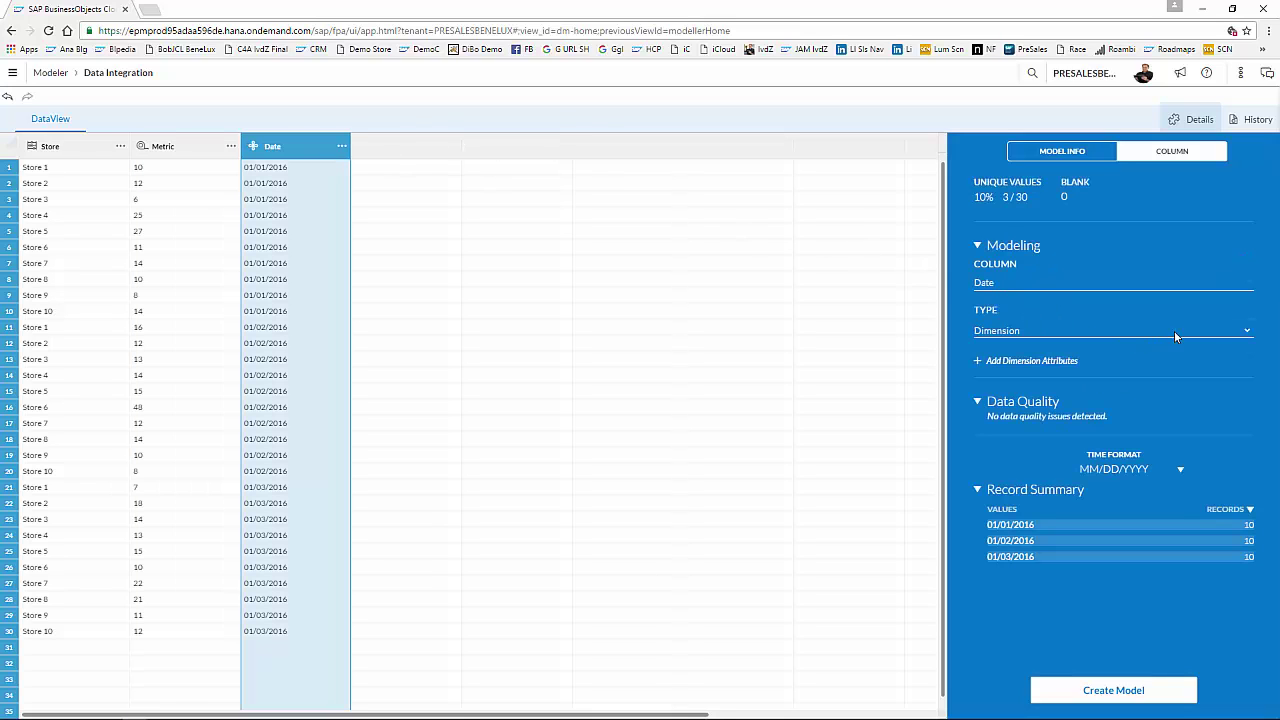
{"action": "left_click", "coordinate": [1248, 334]}
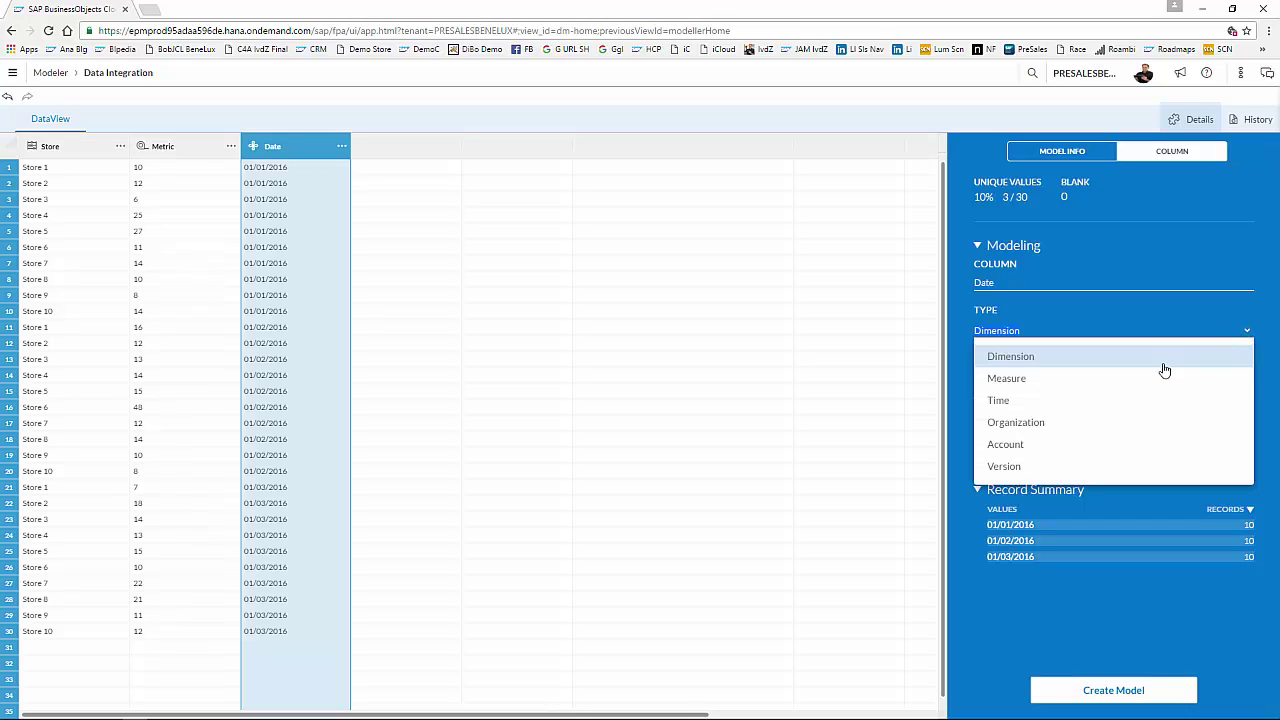
{"action": "left_click", "coordinate": [1090, 402]}
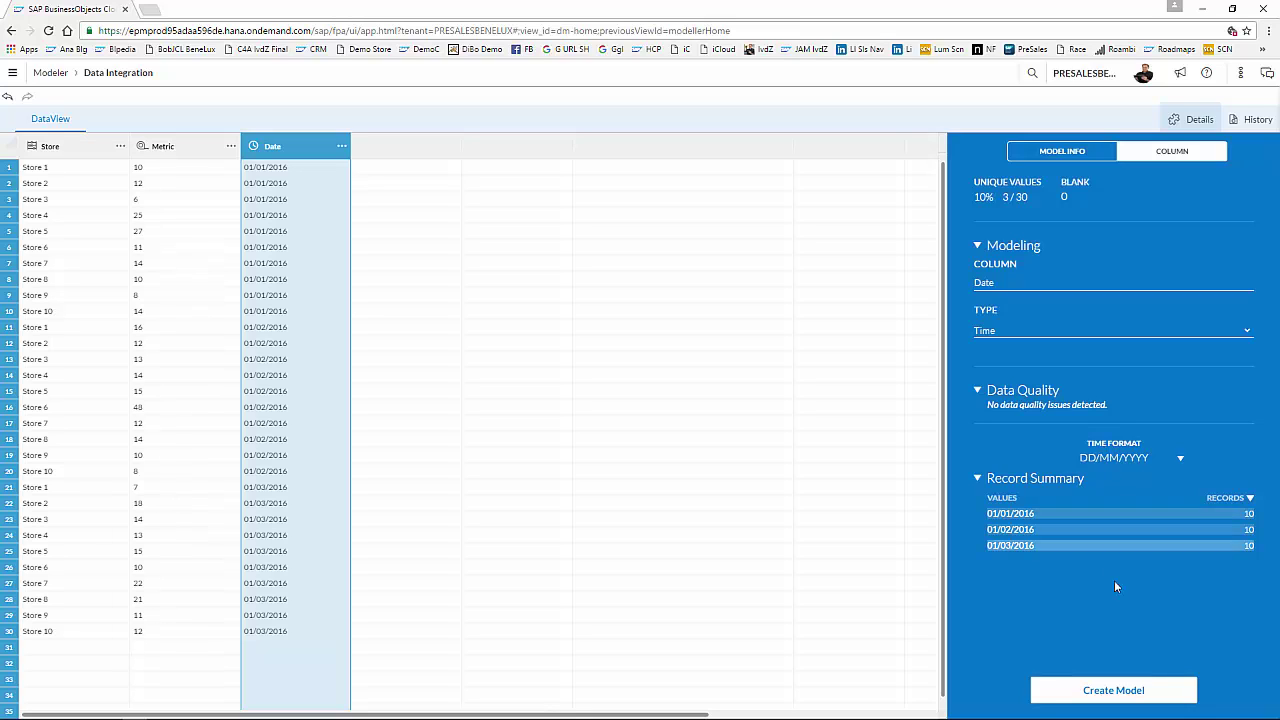
- Rename the model to I075020_Exe_plan_Test in Model Info
{"action": "left_click", "coordinate": [1060, 155]}
{"action": "left_click", "coordinate": [1104, 290]}
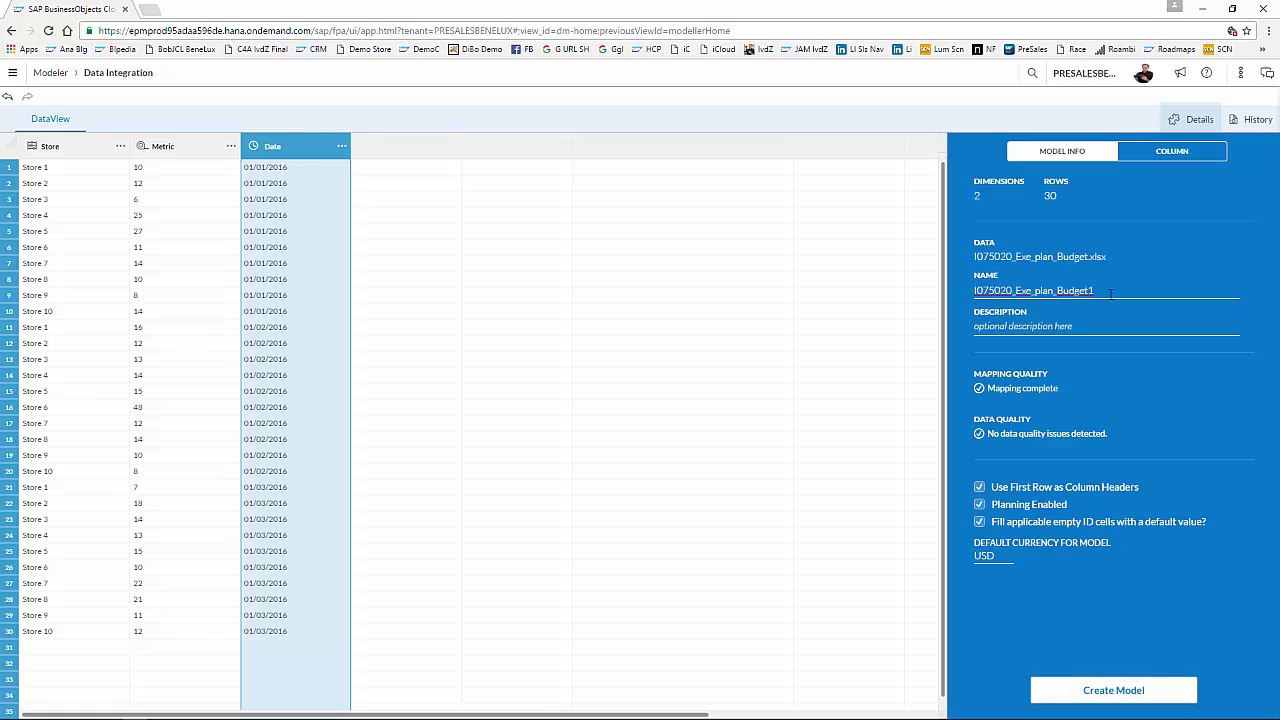
{"action": "key", "text": "BackSpace"}
{"action": "key", "text": "BackSpace"}
{"action": "key", "text": "BackSpace"}
- Create the I075020_Exe_plan_Test model and open its Category and Time & Categories settings
{"action": "left_click", "coordinate": [1112, 691]}
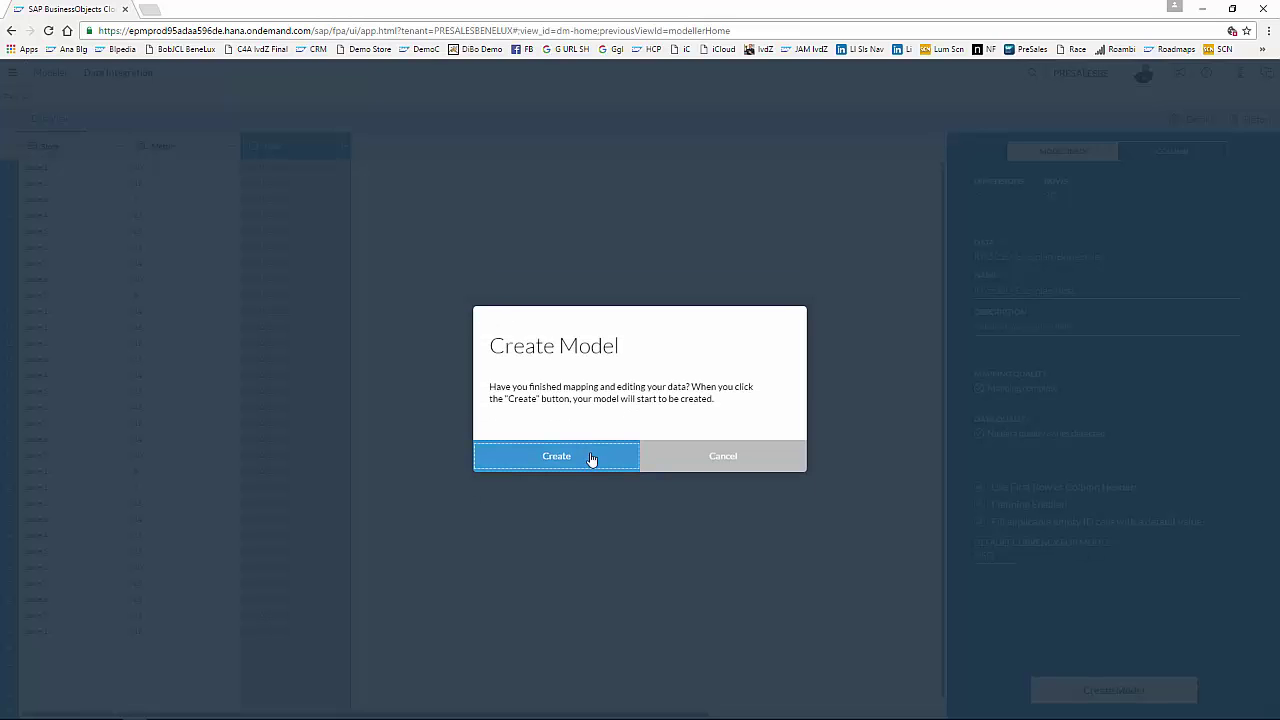
{"action": "left_click", "coordinate": [591, 457]}
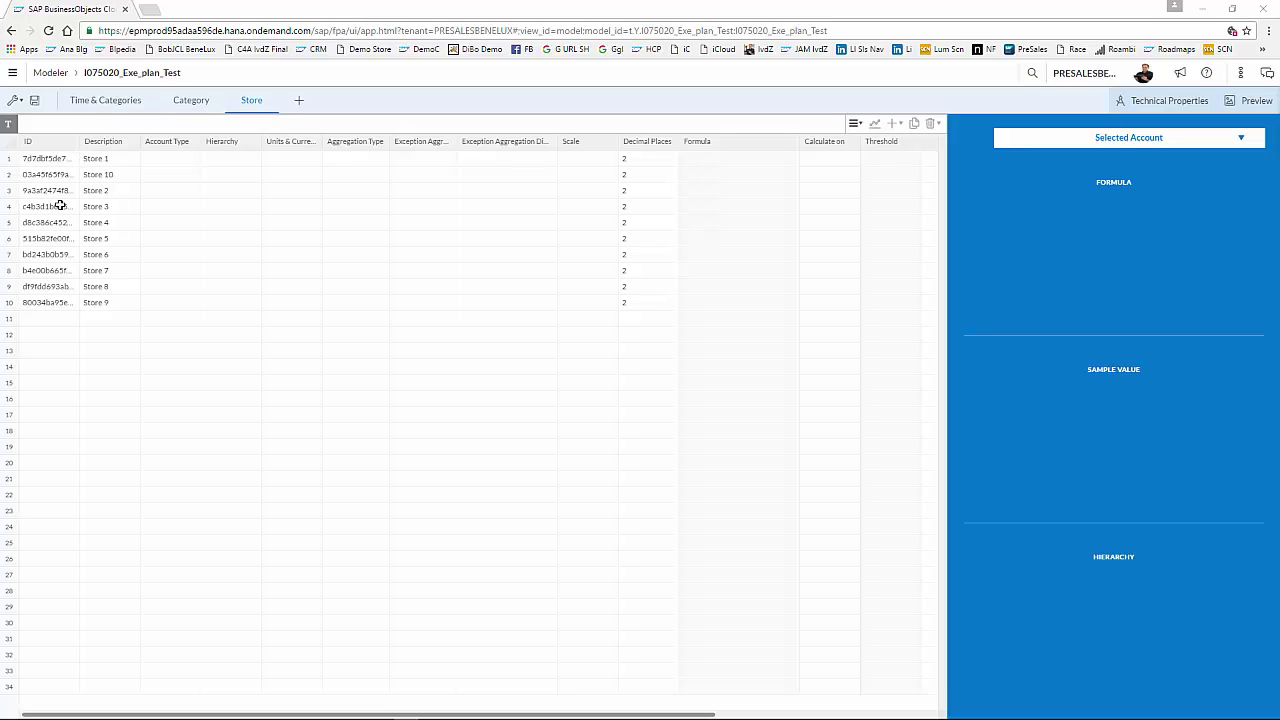
{"action": "left_click", "coordinate": [192, 104]}
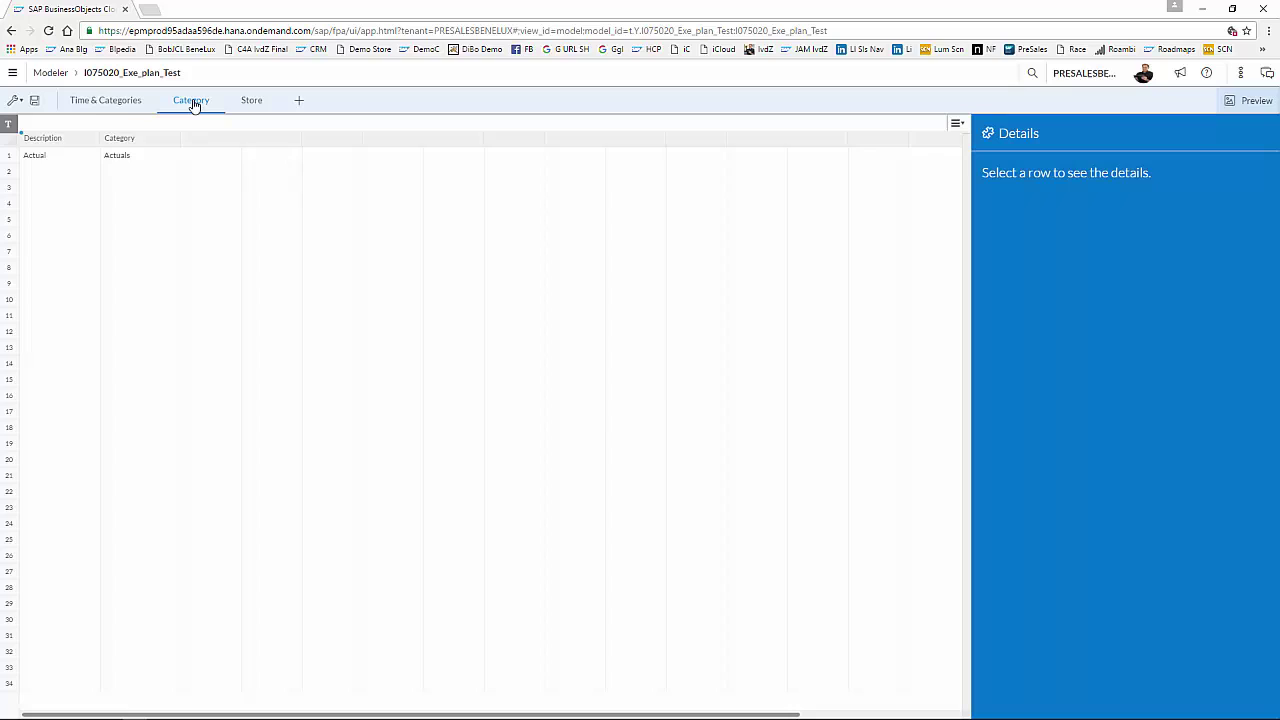
{"action": "left_click", "coordinate": [124, 106]}
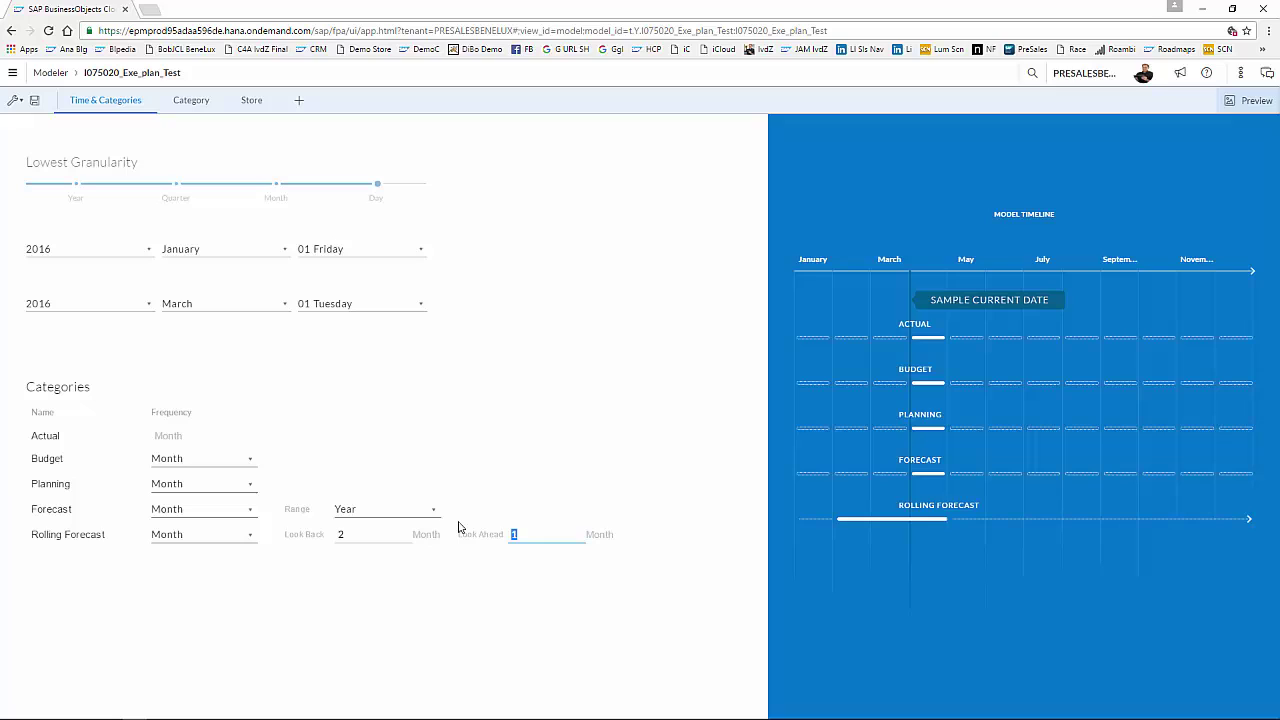
- Set a 3-month look-ahead and a January 2015 to November 2016 timeline, then save
{"action": "left_click", "coordinate": [400, 403]}
{"action": "left_click", "coordinate": [284, 304]}
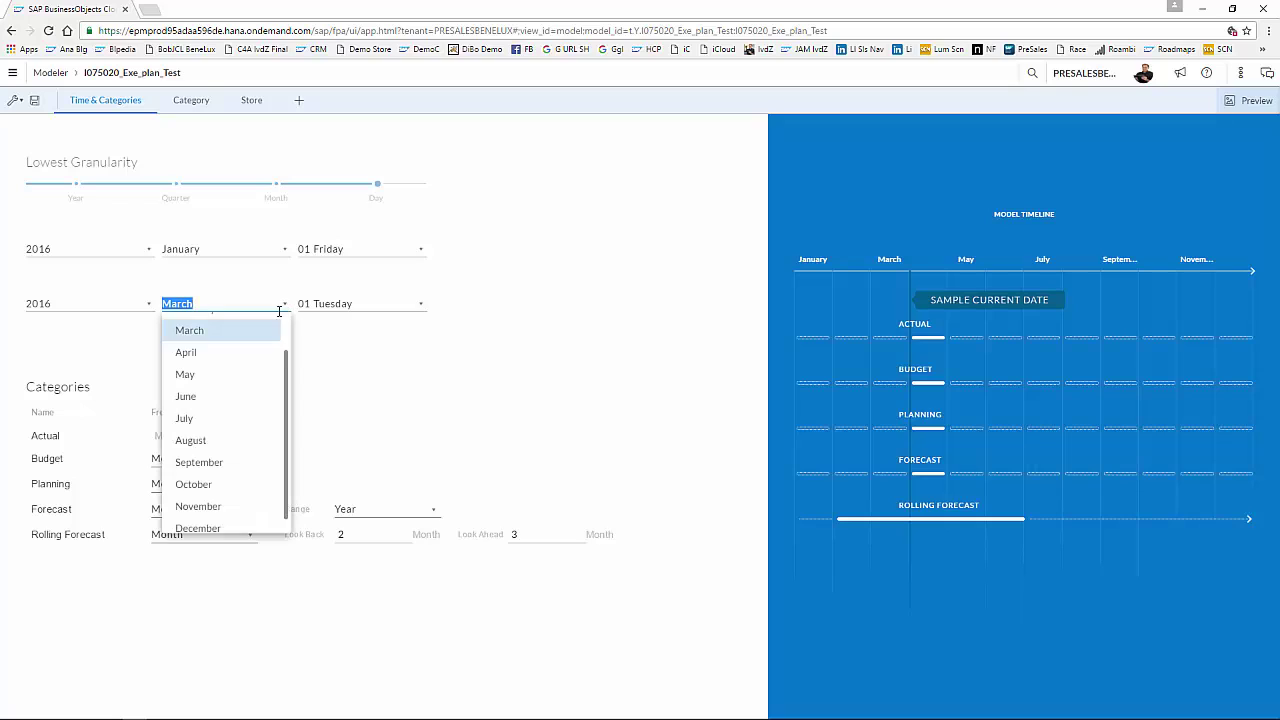
{"action": "left_click", "coordinate": [236, 508]}
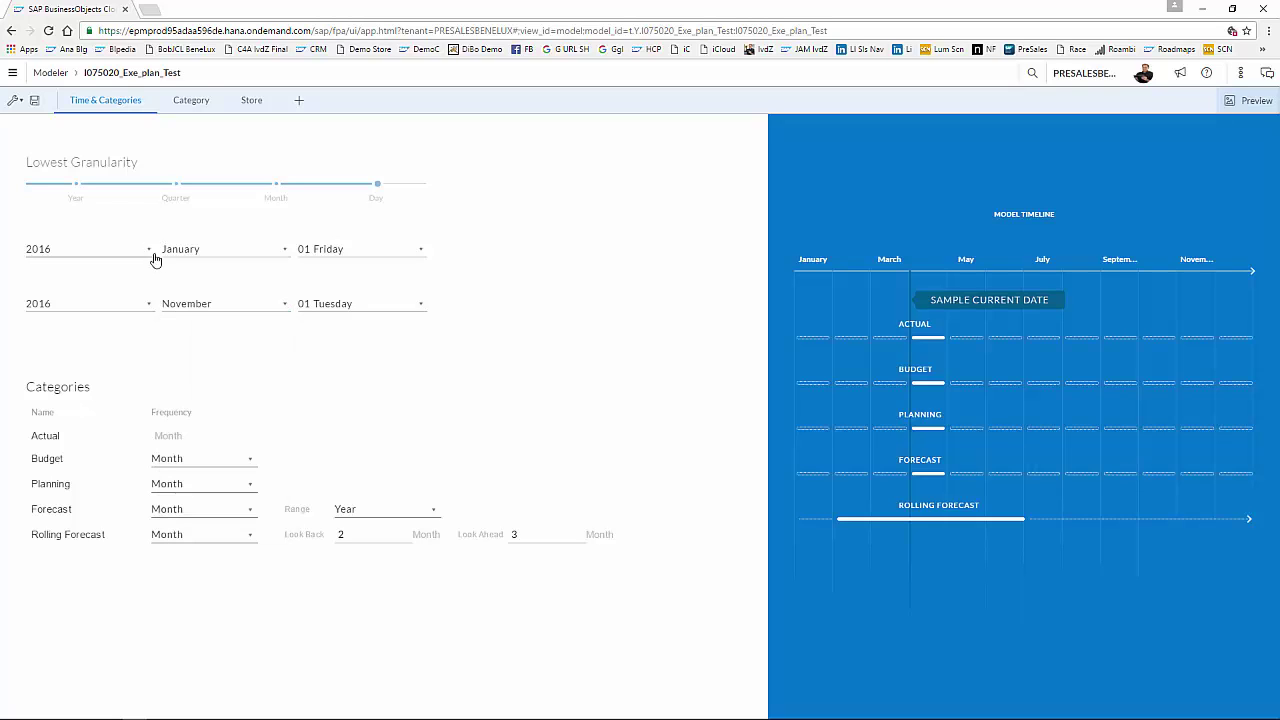
{"action": "left_click", "coordinate": [151, 256]}
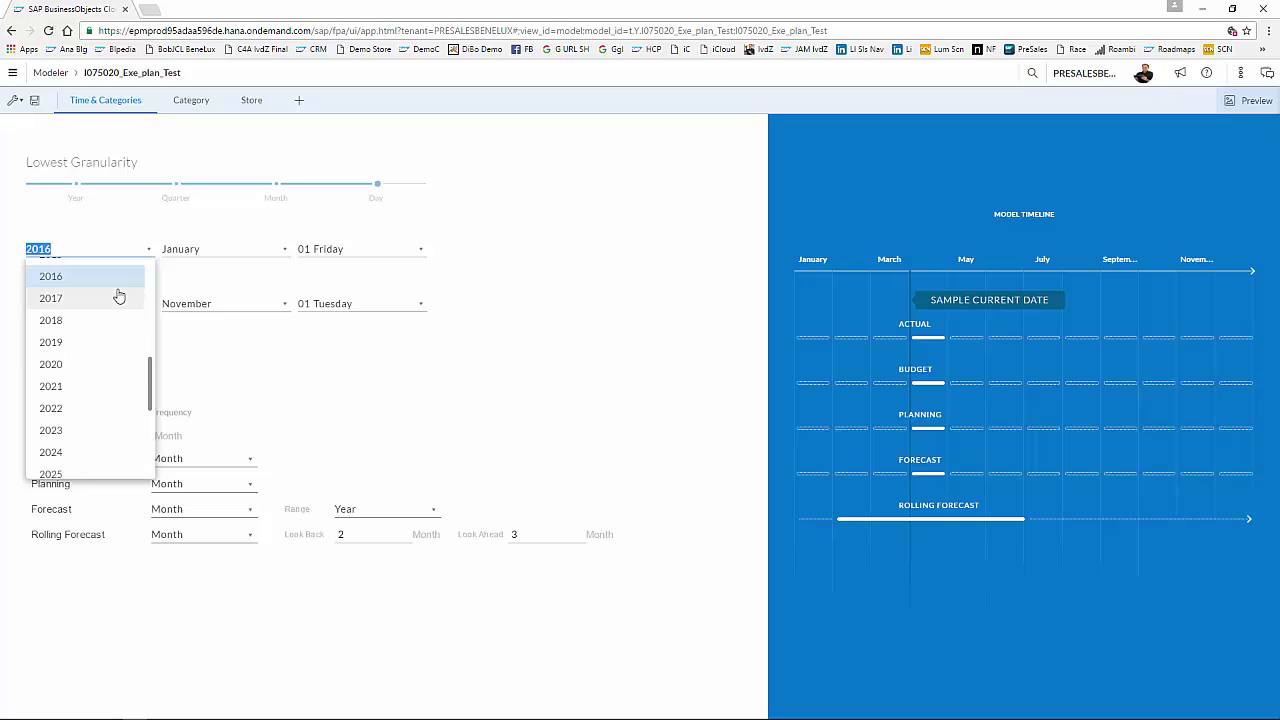
{"action": "scroll", "coordinate": [109, 316], "scroll_direction": "up", "scroll_amount": 1}
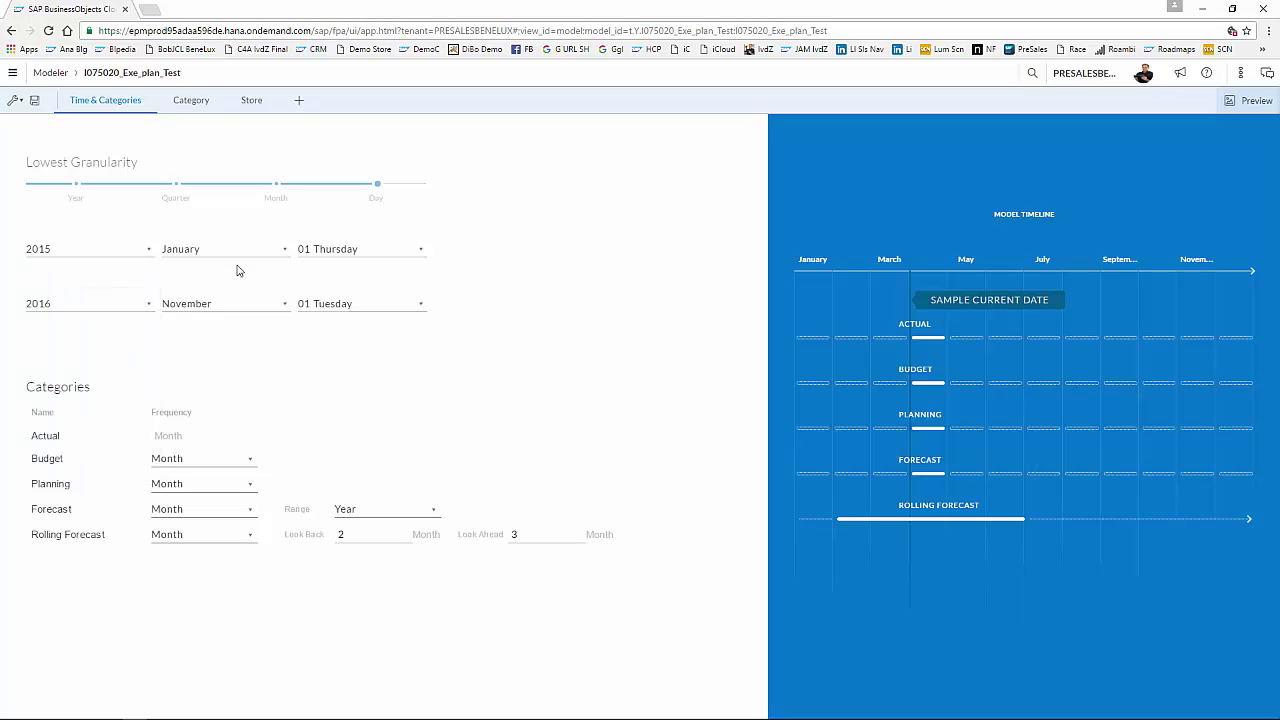
{"action": "left_click", "coordinate": [105, 320]}
{"action": "left_click", "coordinate": [38, 101]}
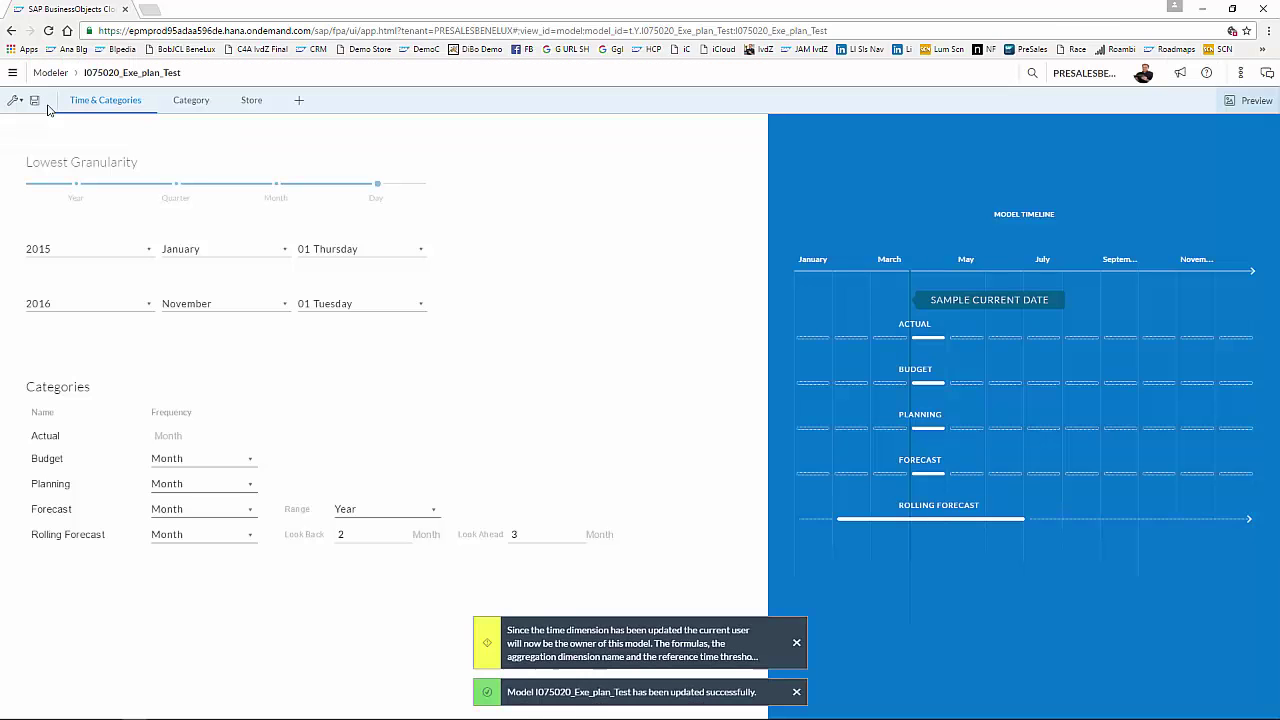
- Go to Browse > Models and select the I075020_Exe_plan_Test model
{"action": "left_click", "coordinate": [12, 73]}
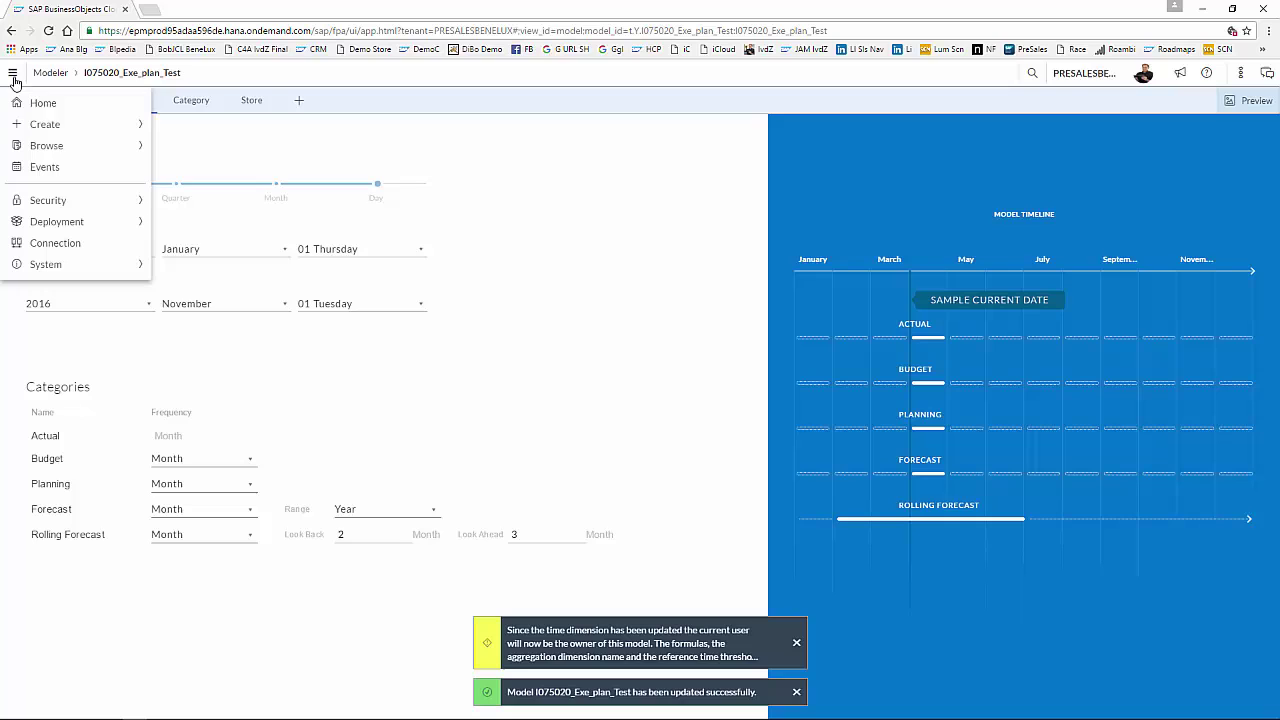
{"action": "mouse_move", "coordinate": [46, 145]}
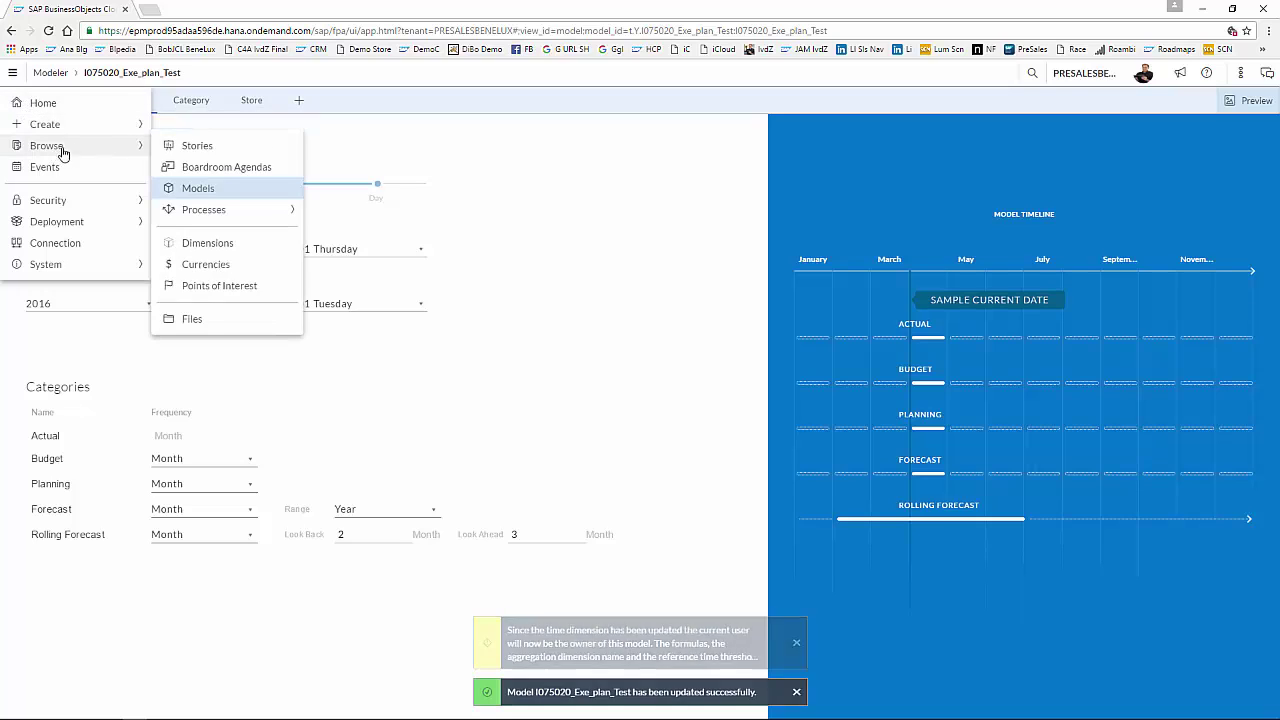
{"action": "left_click", "coordinate": [206, 189]}
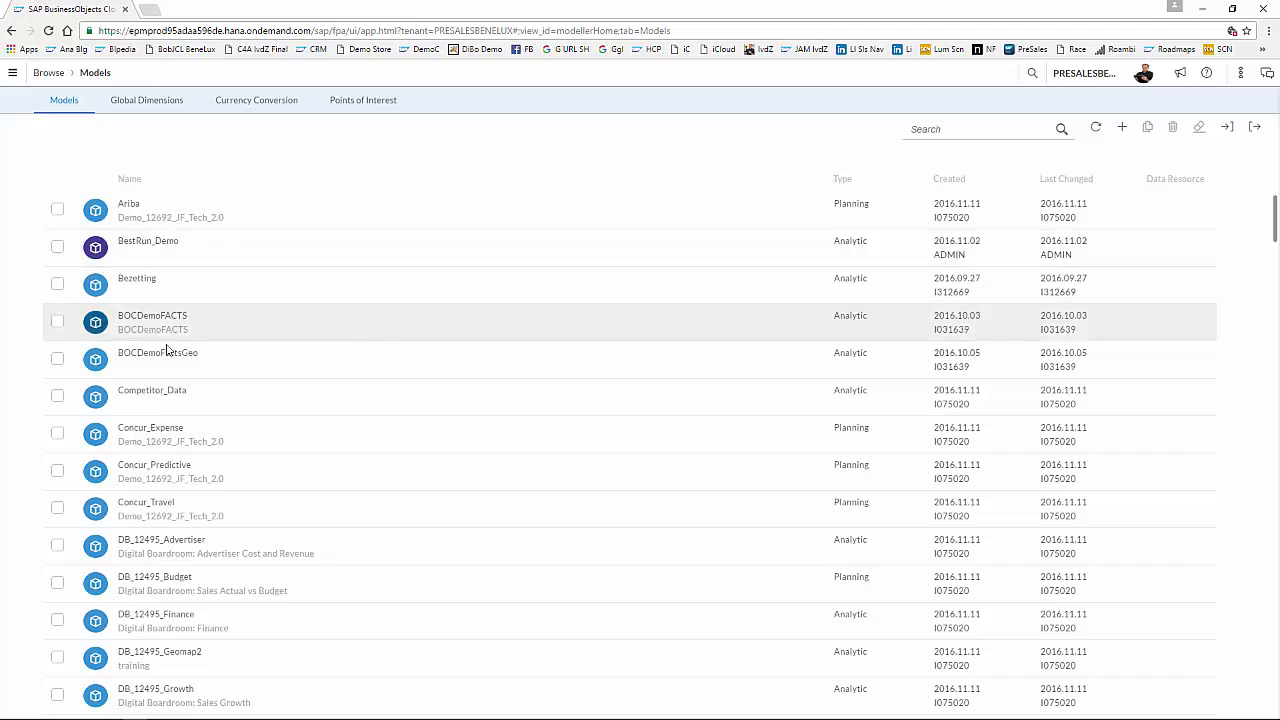
{"action": "scroll", "coordinate": [175, 349], "scroll_direction": "down", "scroll_amount": 3}
{"action": "scroll", "coordinate": [167, 349], "scroll_direction": "down", "scroll_amount": 12}
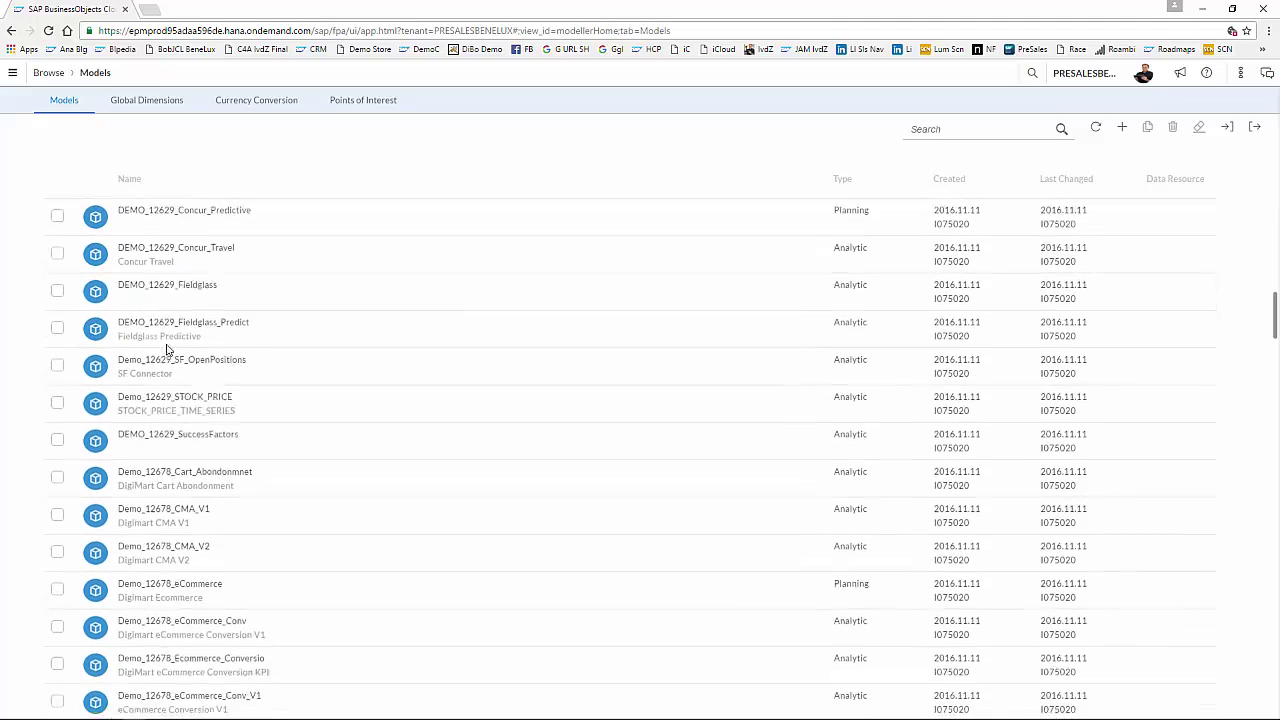
{"action": "scroll", "coordinate": [167, 349], "scroll_direction": "down", "scroll_amount": 12}
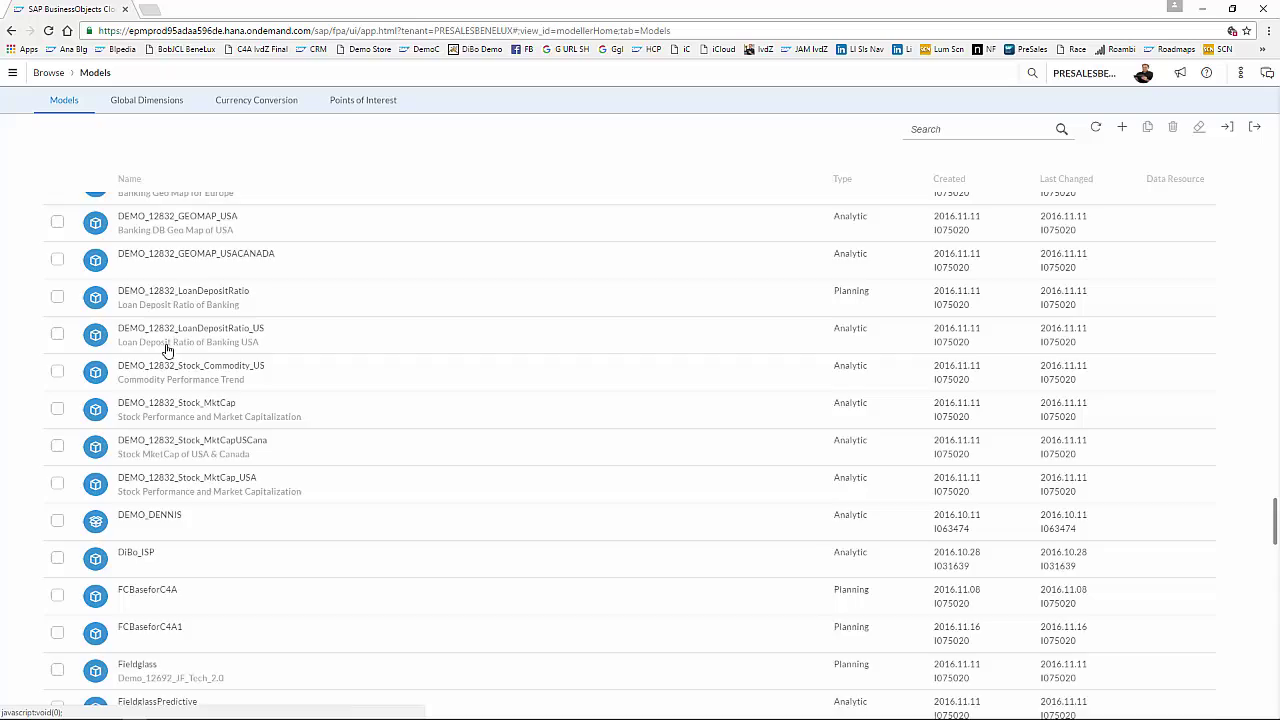
{"action": "scroll", "coordinate": [167, 349], "scroll_direction": "down", "scroll_amount": 4}
{"action": "scroll", "coordinate": [167, 349], "scroll_direction": "up", "scroll_amount": 3}
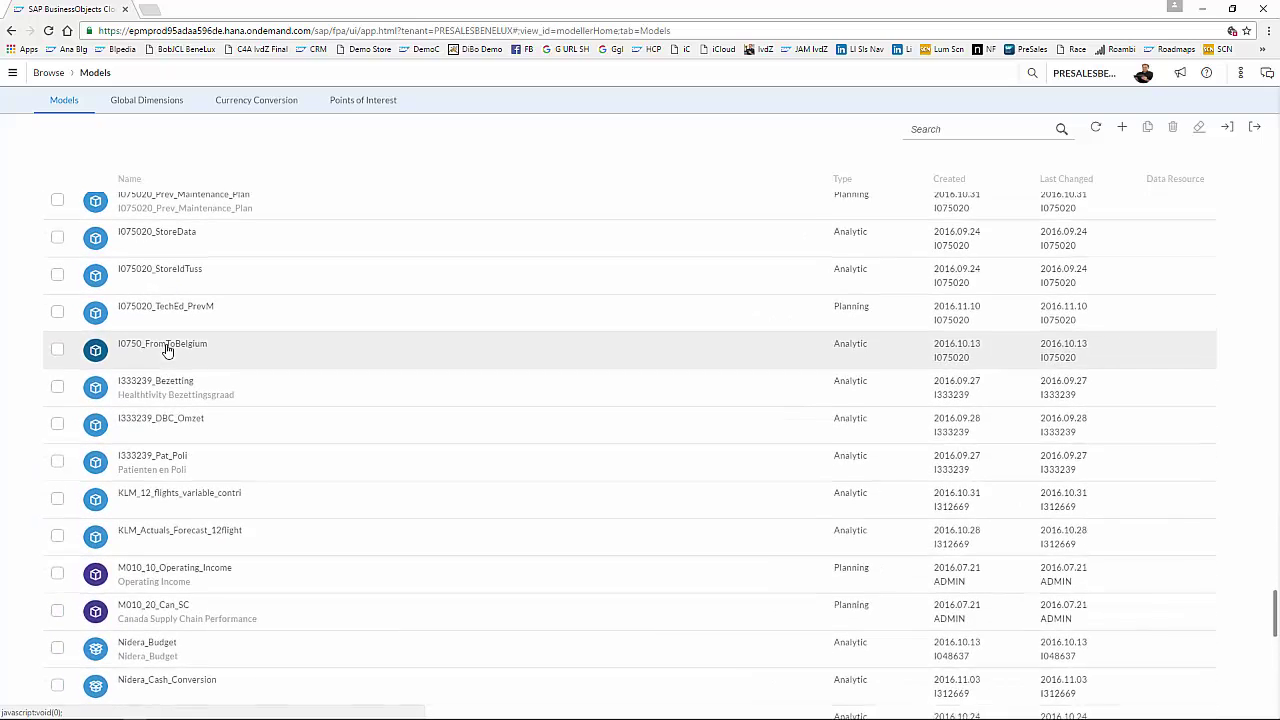
{"action": "scroll", "coordinate": [167, 349], "scroll_direction": "up", "scroll_amount": 5}
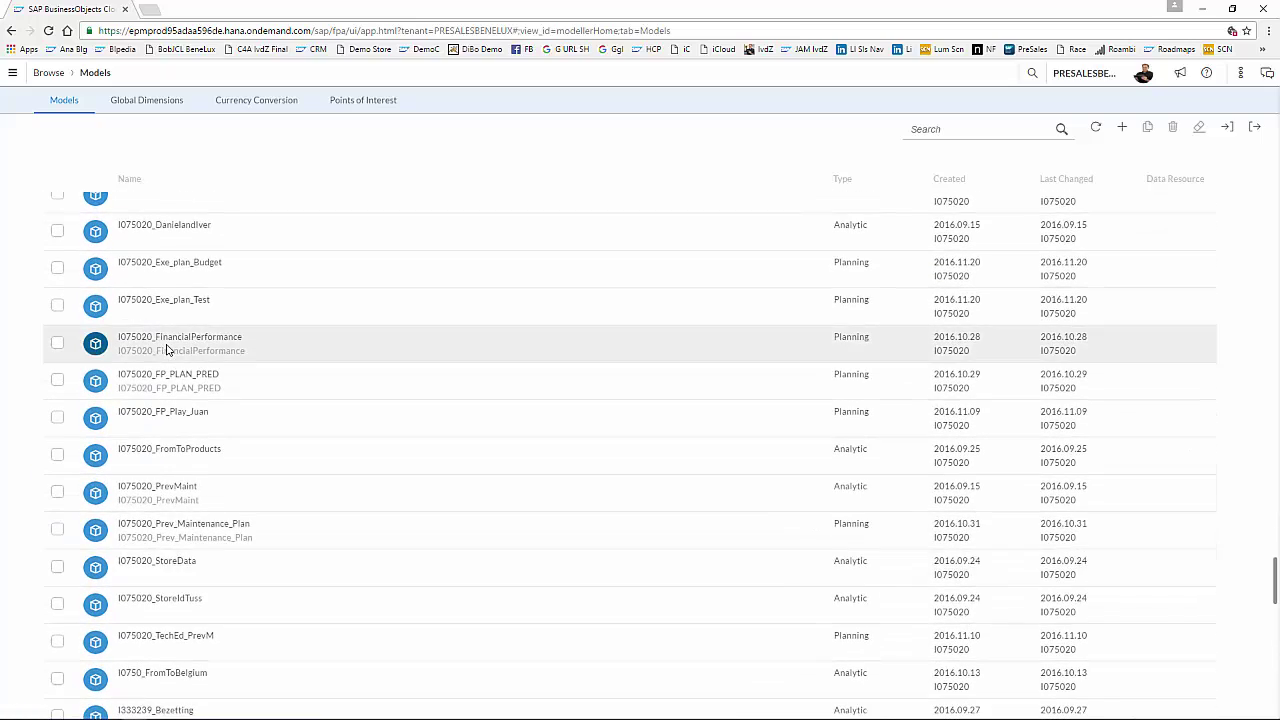
{"action": "left_click", "coordinate": [57, 305]}
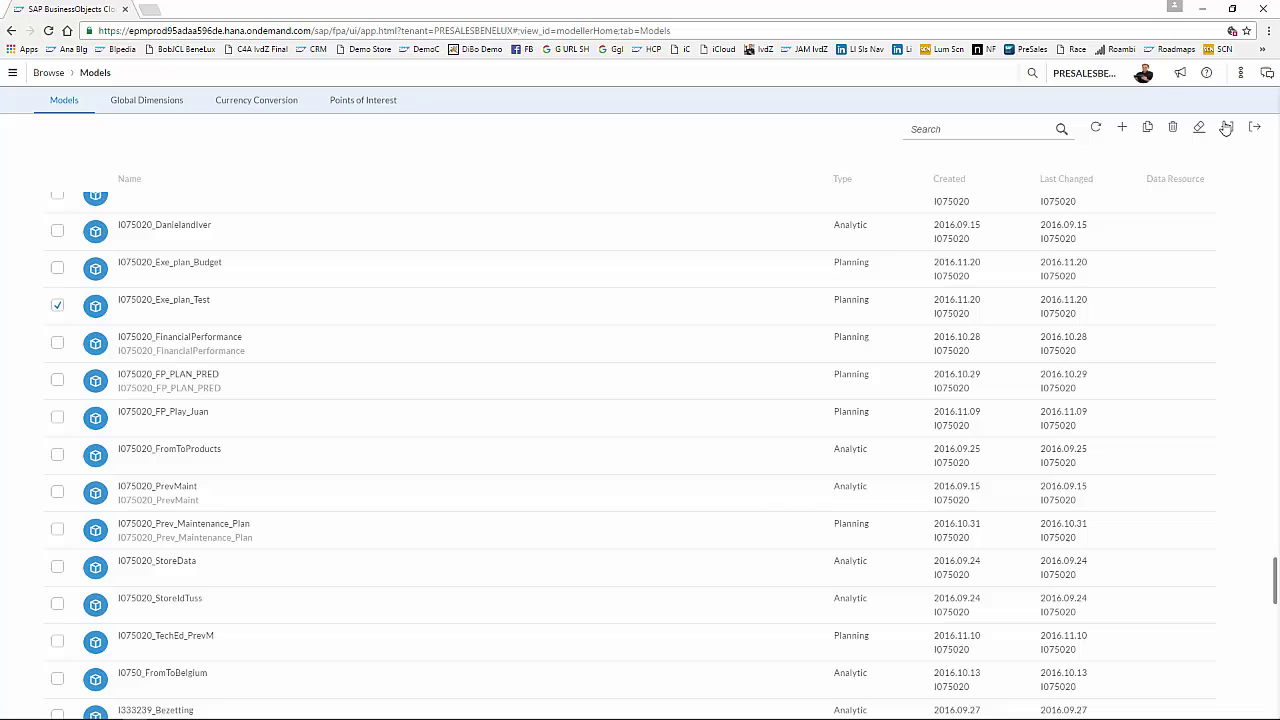
- Import the Budget sheet of I075020_Exe_plan_Budget.xlsx into the model
{"action": "left_click", "coordinate": [1227, 128]}
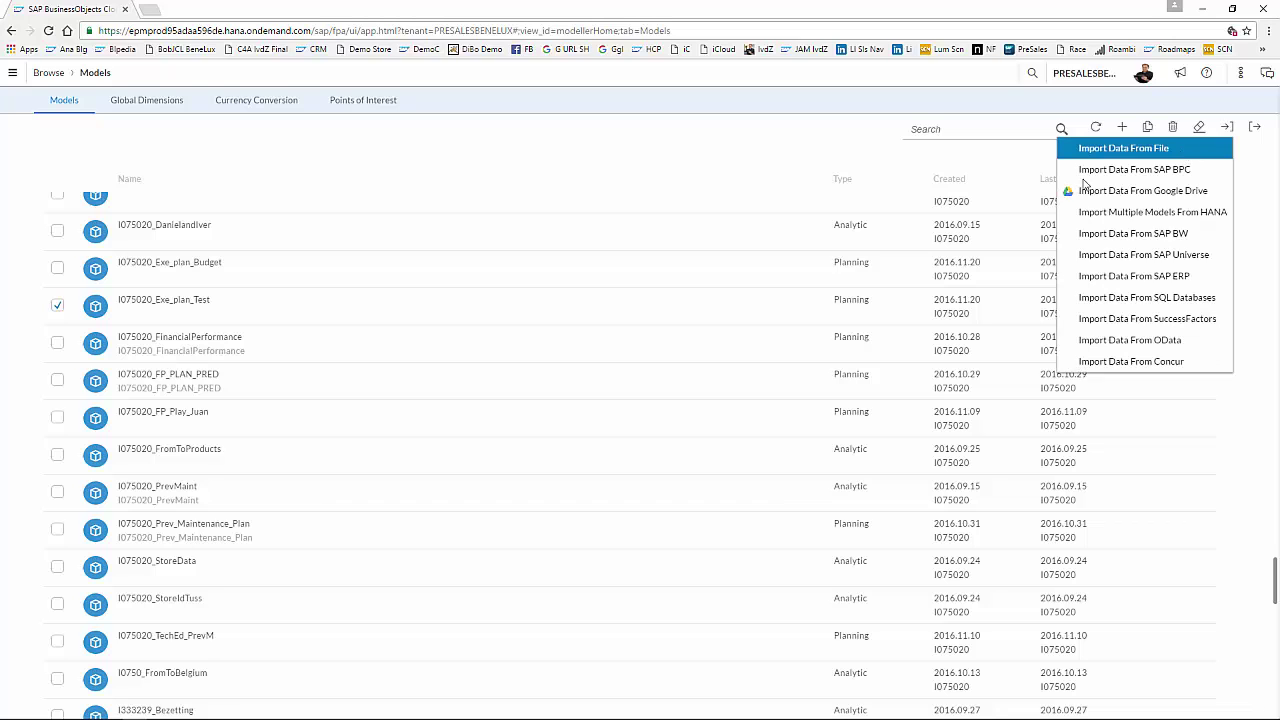
{"action": "key", "text": "Return"}
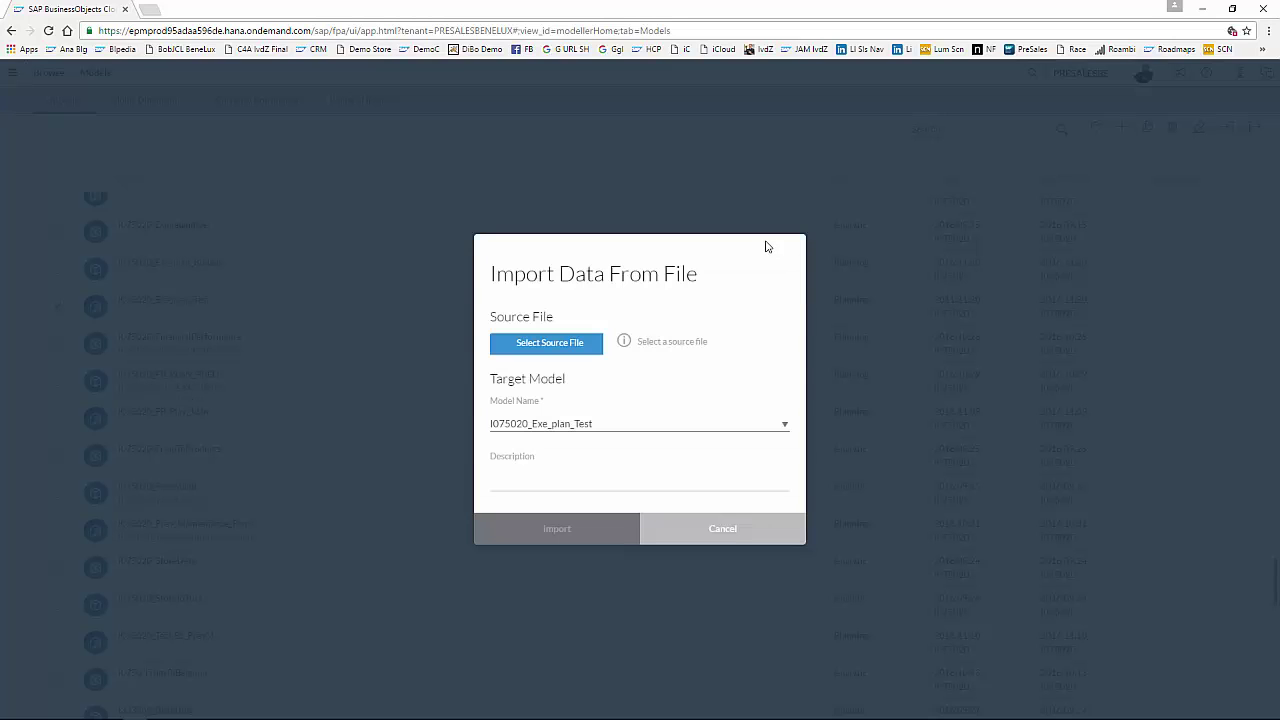
{"action": "left_click", "coordinate": [571, 347]}
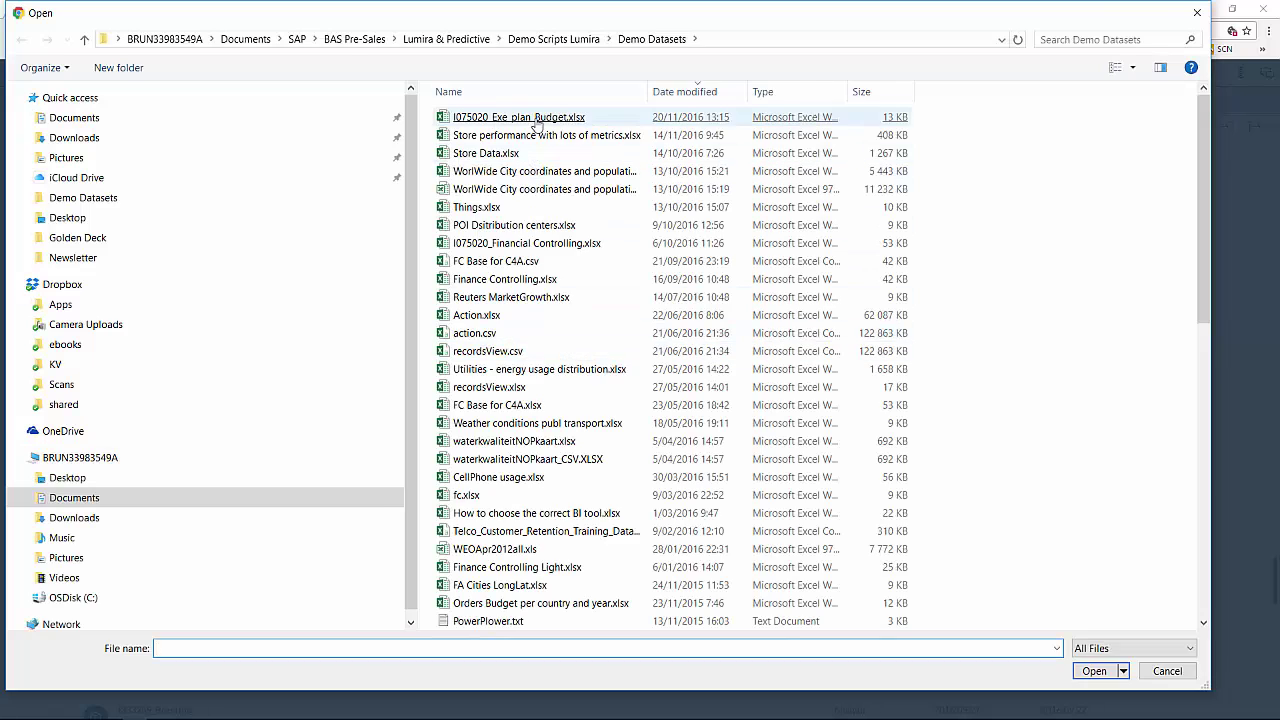
{"action": "double_click", "coordinate": [541, 118]}
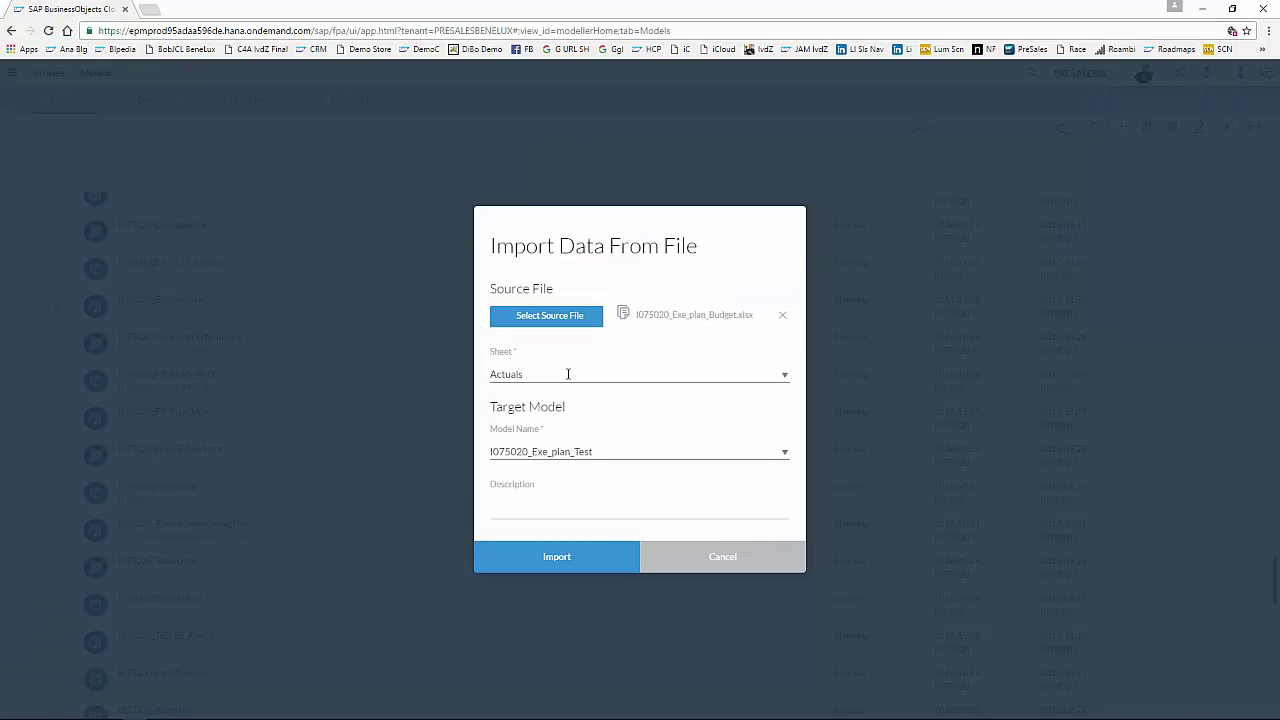
{"action": "left_click", "coordinate": [565, 373]}
{"action": "left_click", "coordinate": [528, 423]}
{"action": "left_click", "coordinate": [592, 566]}
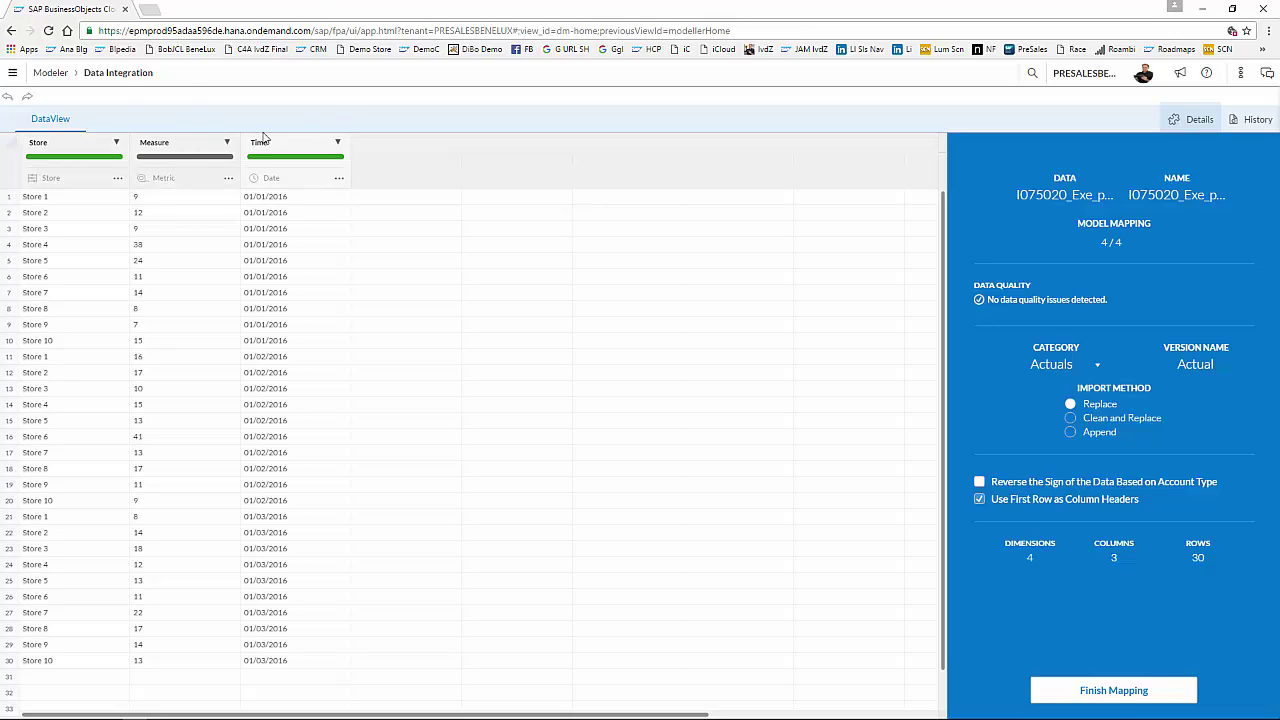
- Map the imported data to the Budget category with the Append import method and finish mapping
{"action": "left_click", "coordinate": [190, 177]}
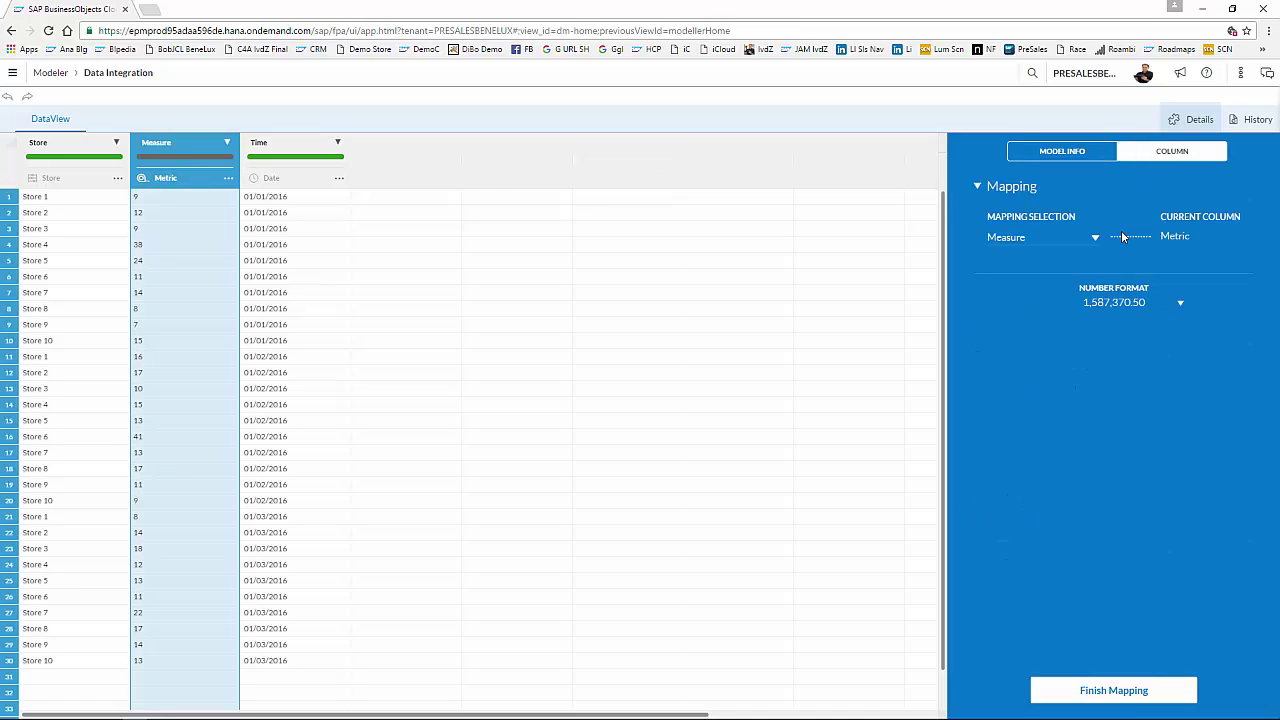
{"action": "left_click", "coordinate": [1081, 157]}
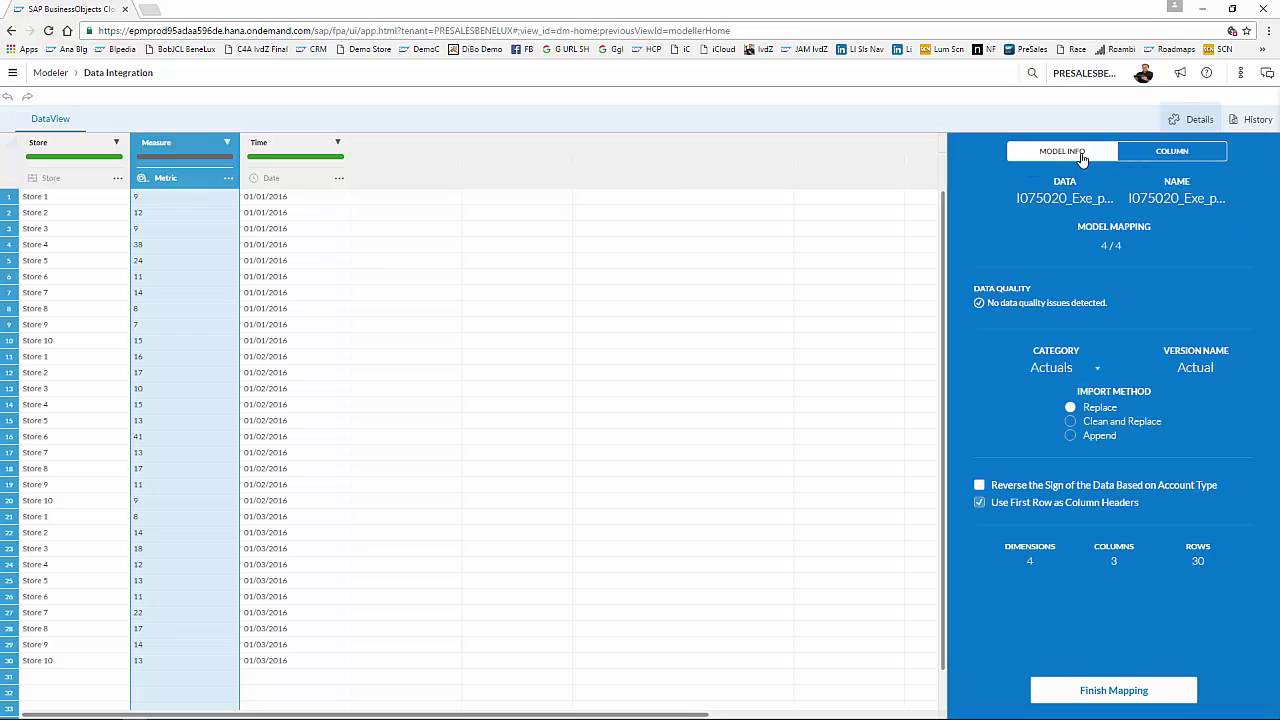
{"action": "left_click", "coordinate": [1098, 373]}
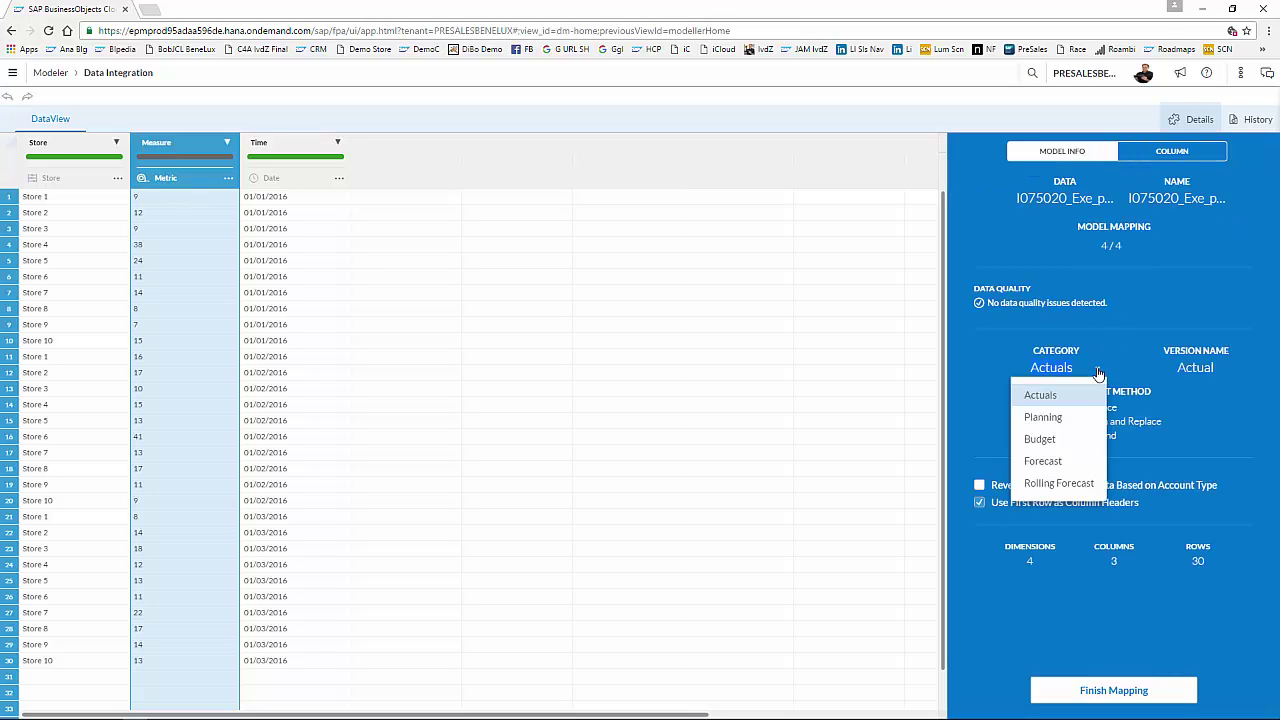
{"action": "left_click", "coordinate": [1060, 441]}
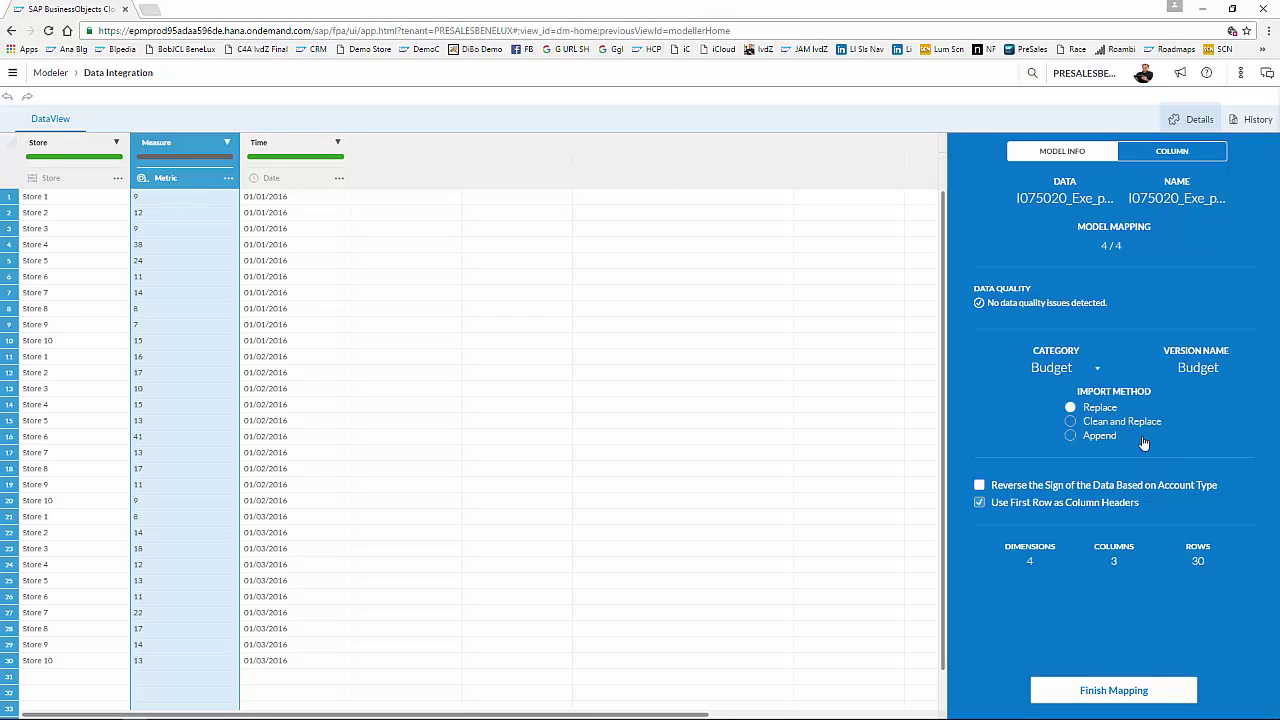
{"action": "left_click", "coordinate": [1071, 437]}
{"action": "left_click", "coordinate": [1095, 694]}
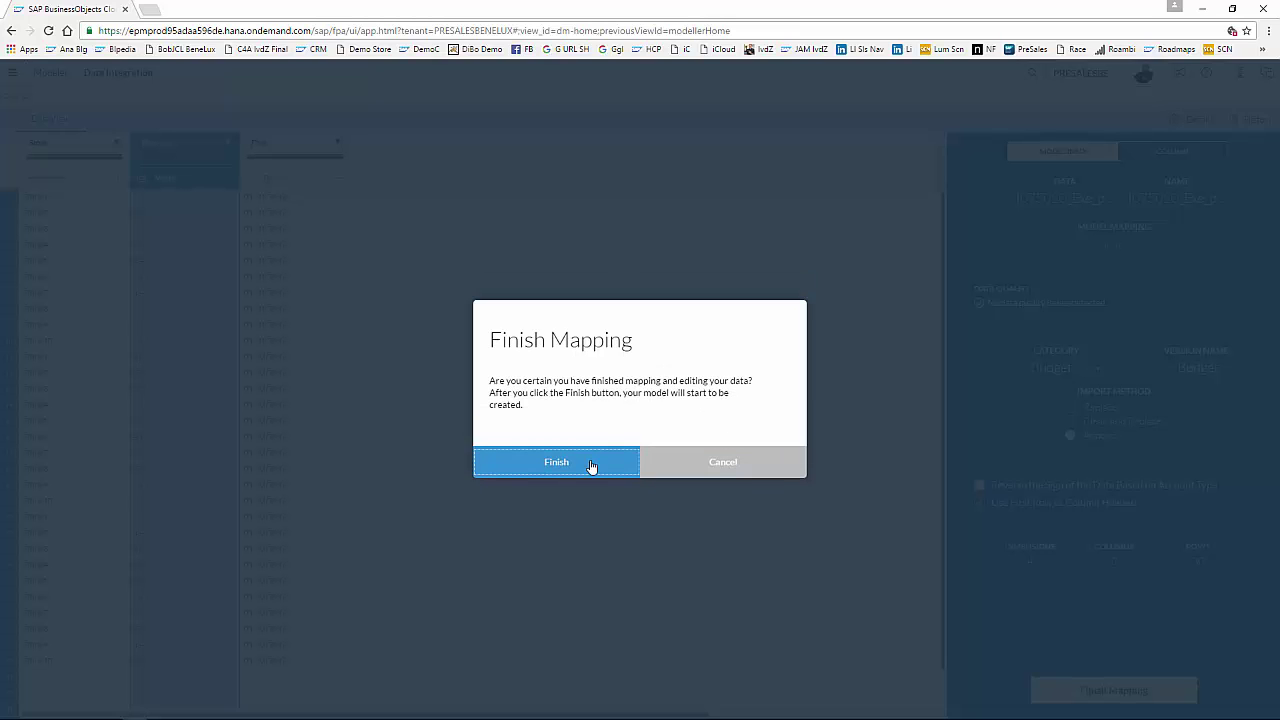
{"action": "left_click", "coordinate": [591, 466]}
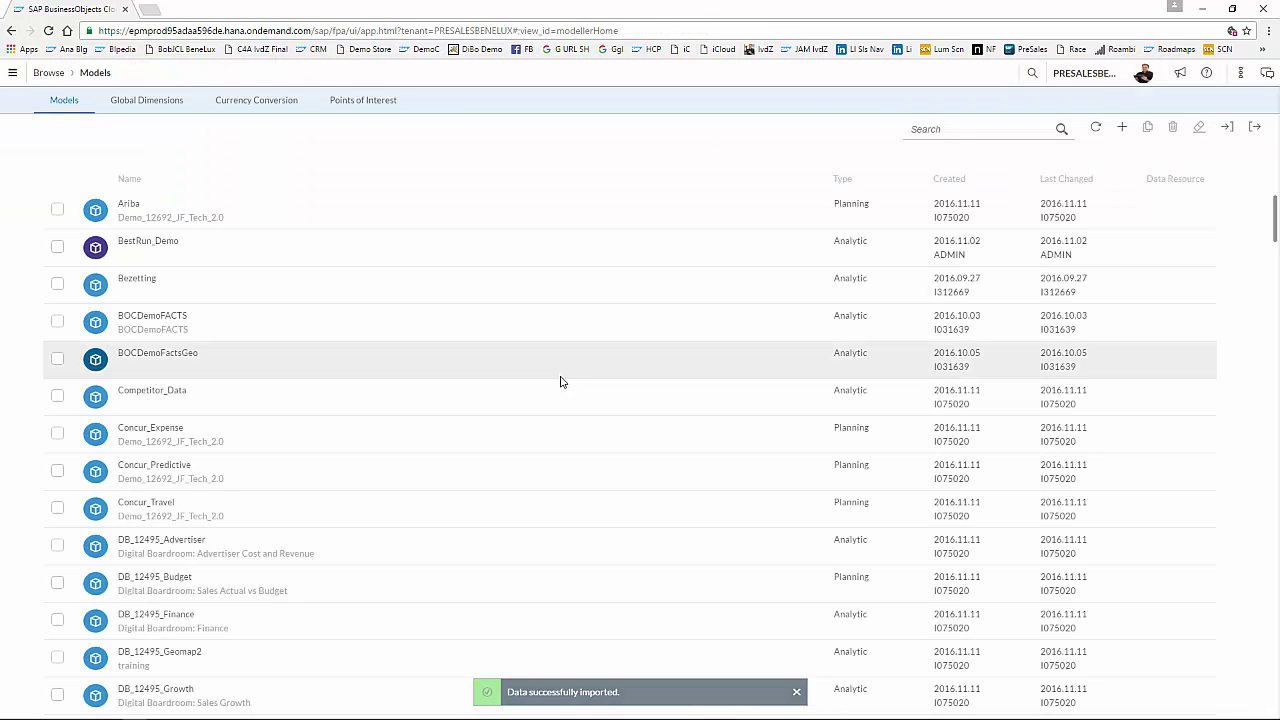
- Select the Exe_plan_Test model in the Models list
{"action": "scroll", "coordinate": [364, 394], "scroll_direction": "down", "scroll_amount": 8}
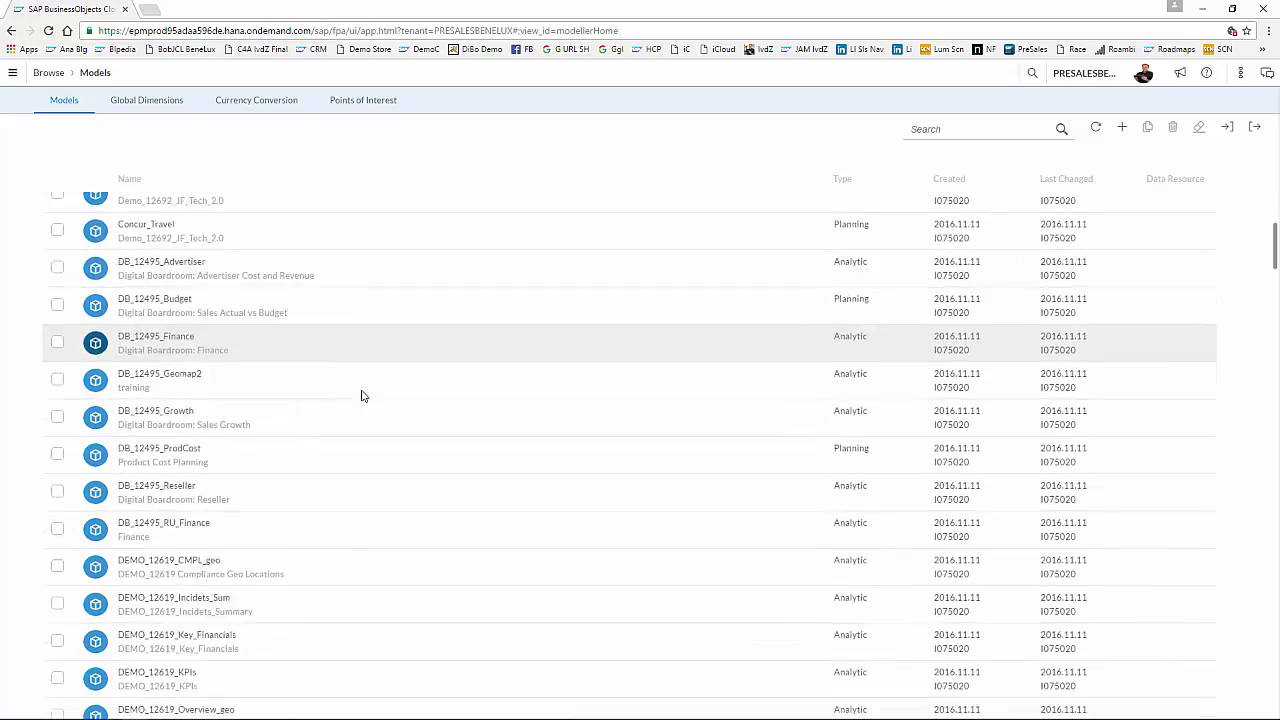
{"action": "scroll", "coordinate": [362, 396], "scroll_direction": "down", "scroll_amount": 15}
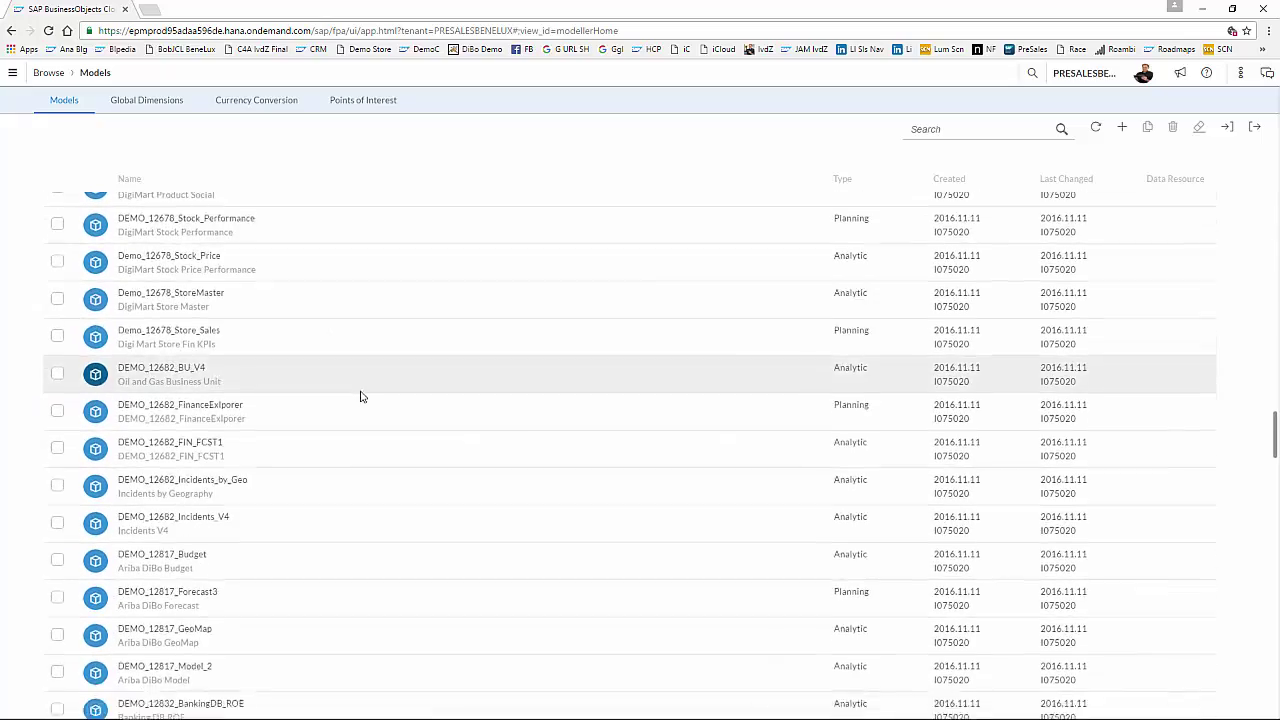
{"action": "scroll", "coordinate": [360, 398], "scroll_direction": "down", "scroll_amount": 12}
{"action": "scroll", "coordinate": [357, 397], "scroll_direction": "up", "scroll_amount": 3}
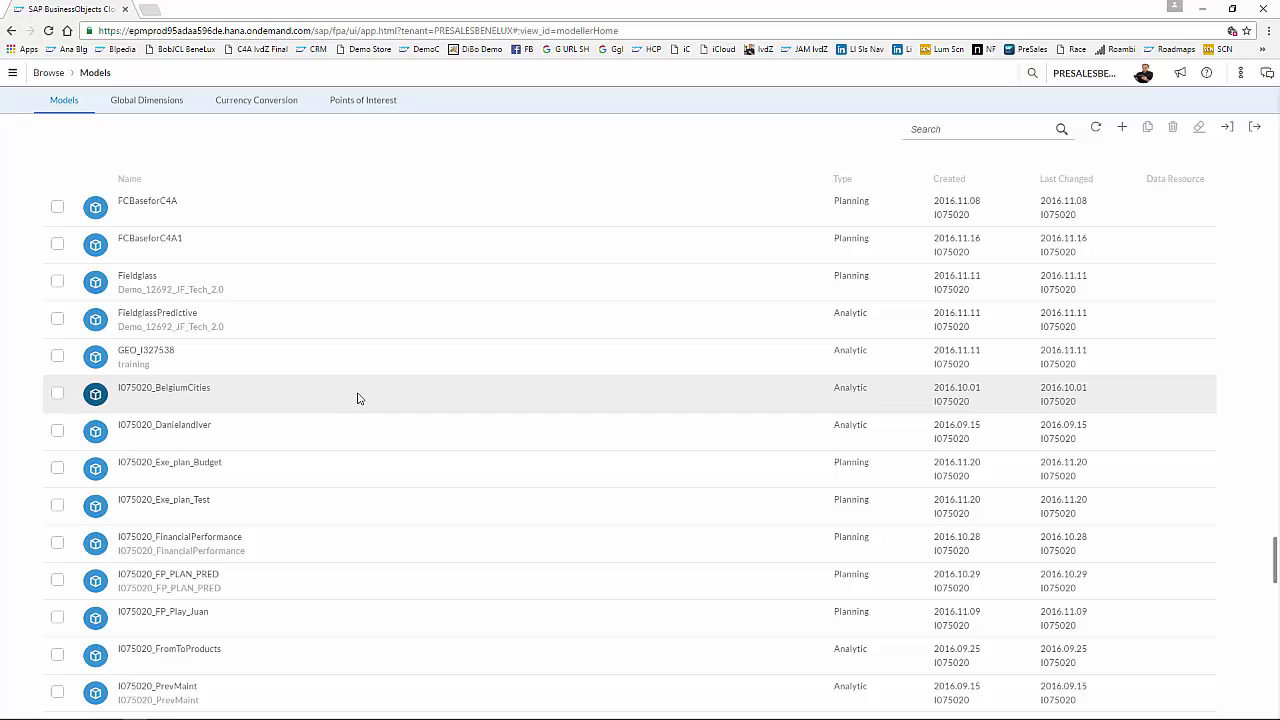
{"action": "left_click", "coordinate": [57, 505]}
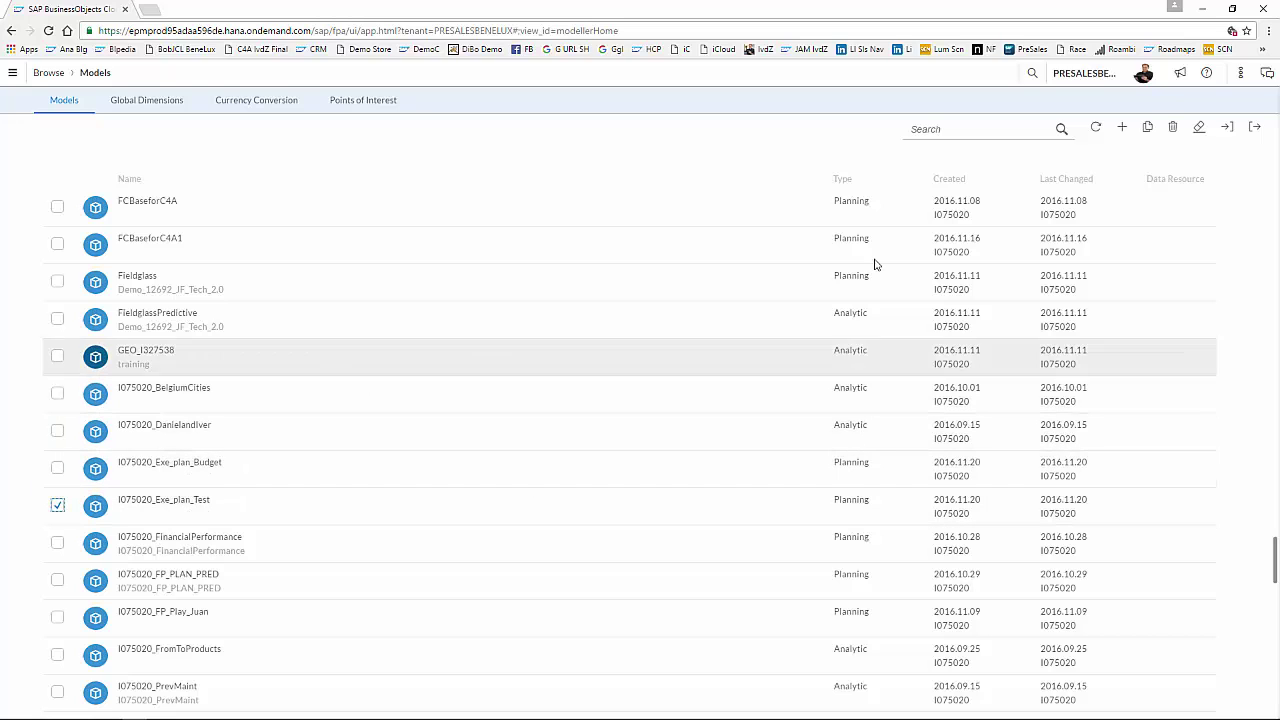
- Import the Forecast sheet of the Exe_plan_Budget workbook into the model
{"action": "left_click", "coordinate": [1226, 130]}
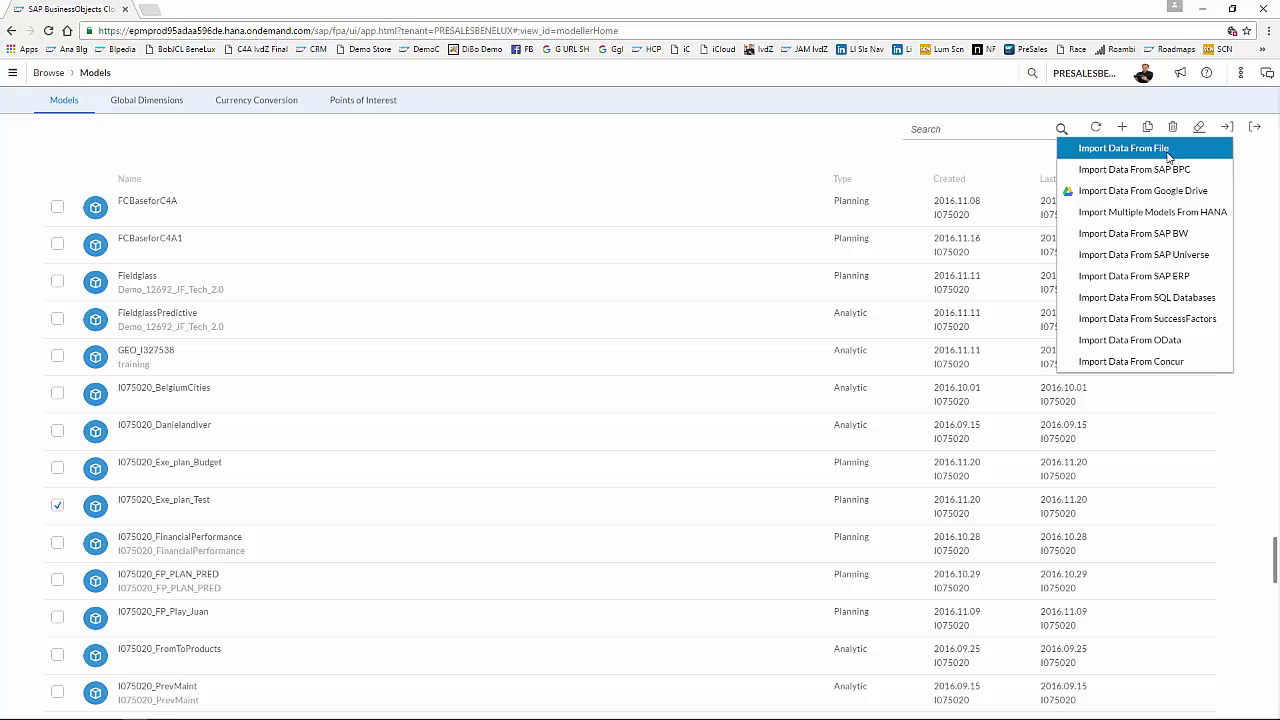
{"action": "key", "text": "Return"}
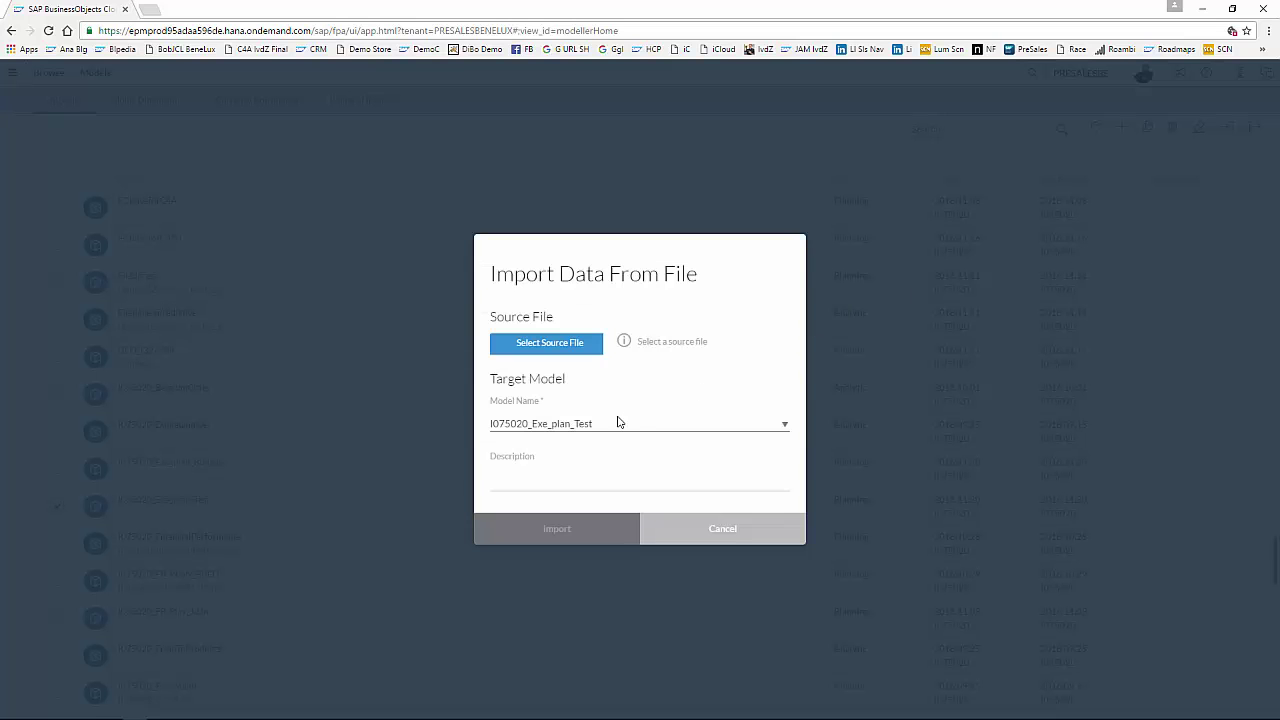
{"action": "left_click", "coordinate": [583, 352]}
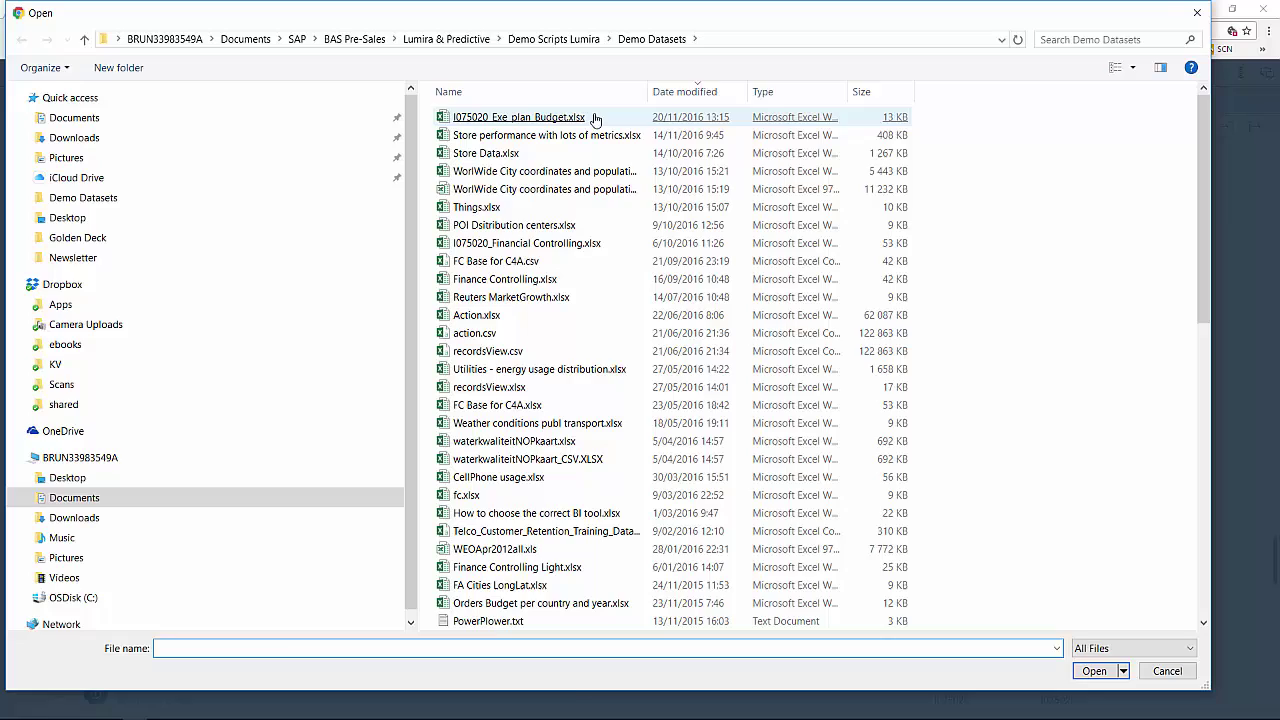
{"action": "double_click", "coordinate": [590, 119]}
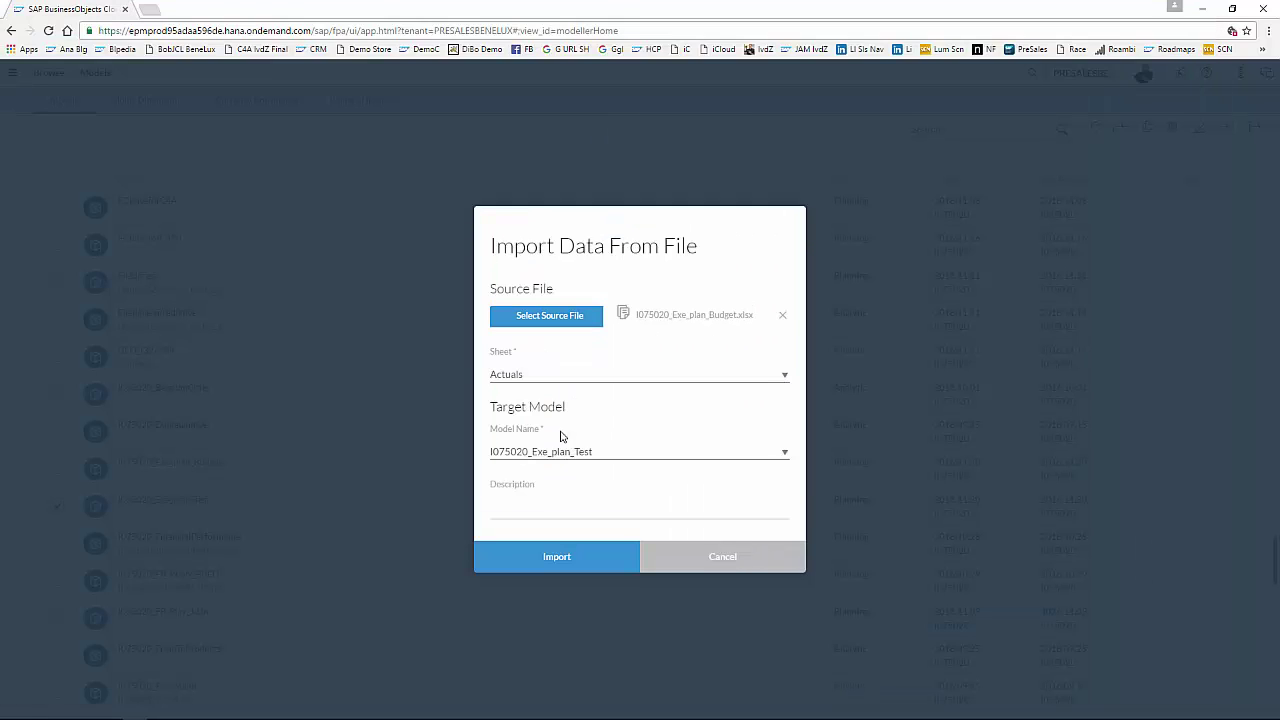
{"action": "left_click", "coordinate": [551, 374]}
{"action": "left_click", "coordinate": [528, 446]}
{"action": "left_click", "coordinate": [583, 557]}
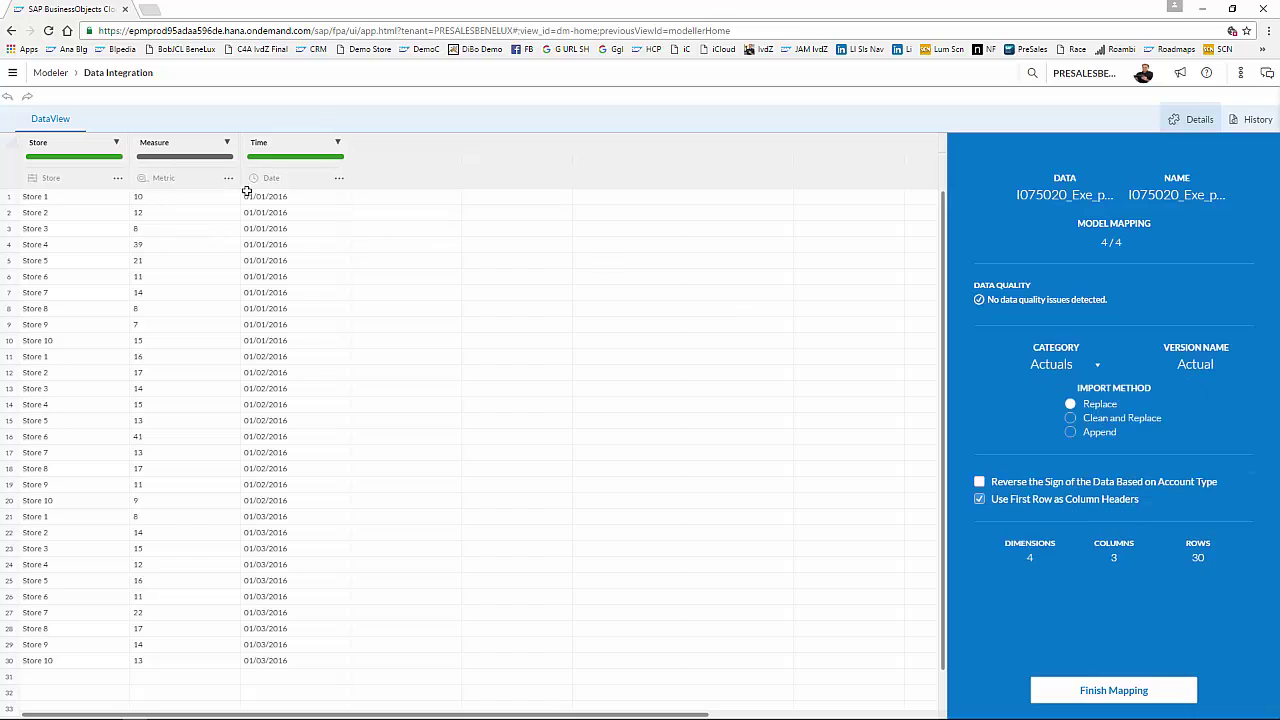
- Review the Store and Measure column mappings, leaving them unchanged
{"action": "left_click", "coordinate": [70, 142]}
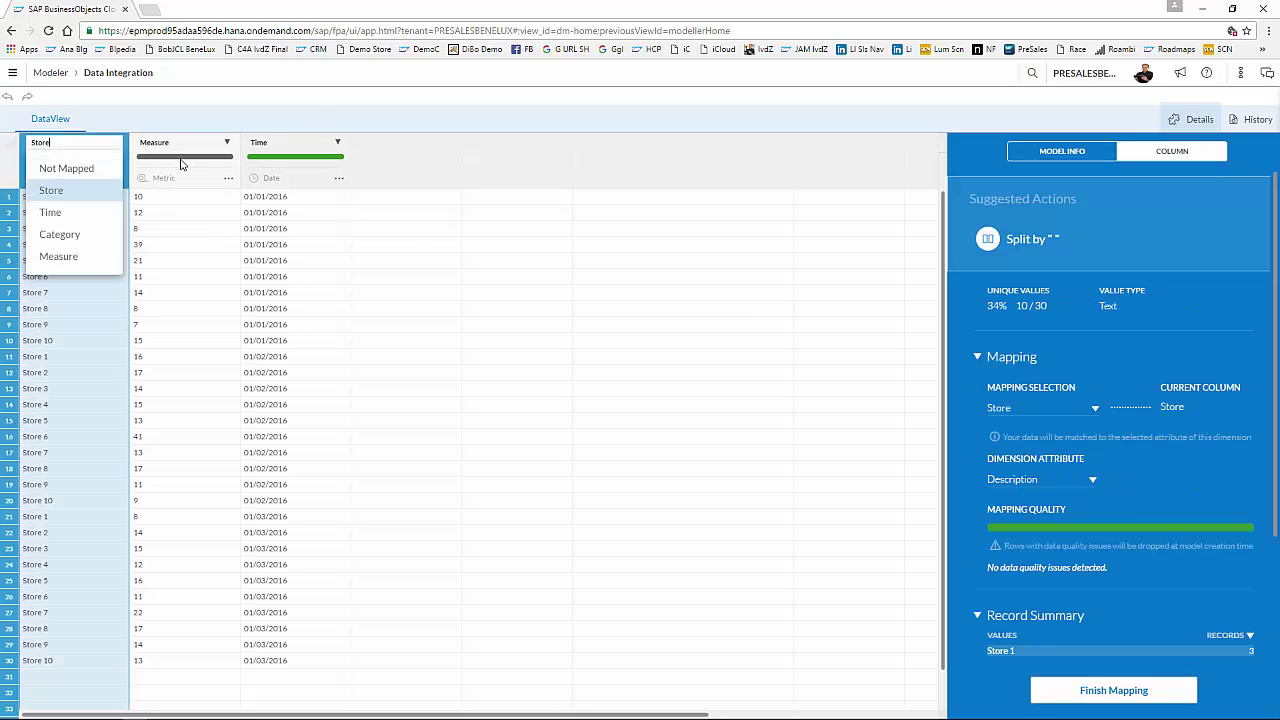
{"action": "left_click", "coordinate": [181, 163]}
{"action": "left_click", "coordinate": [186, 163]}
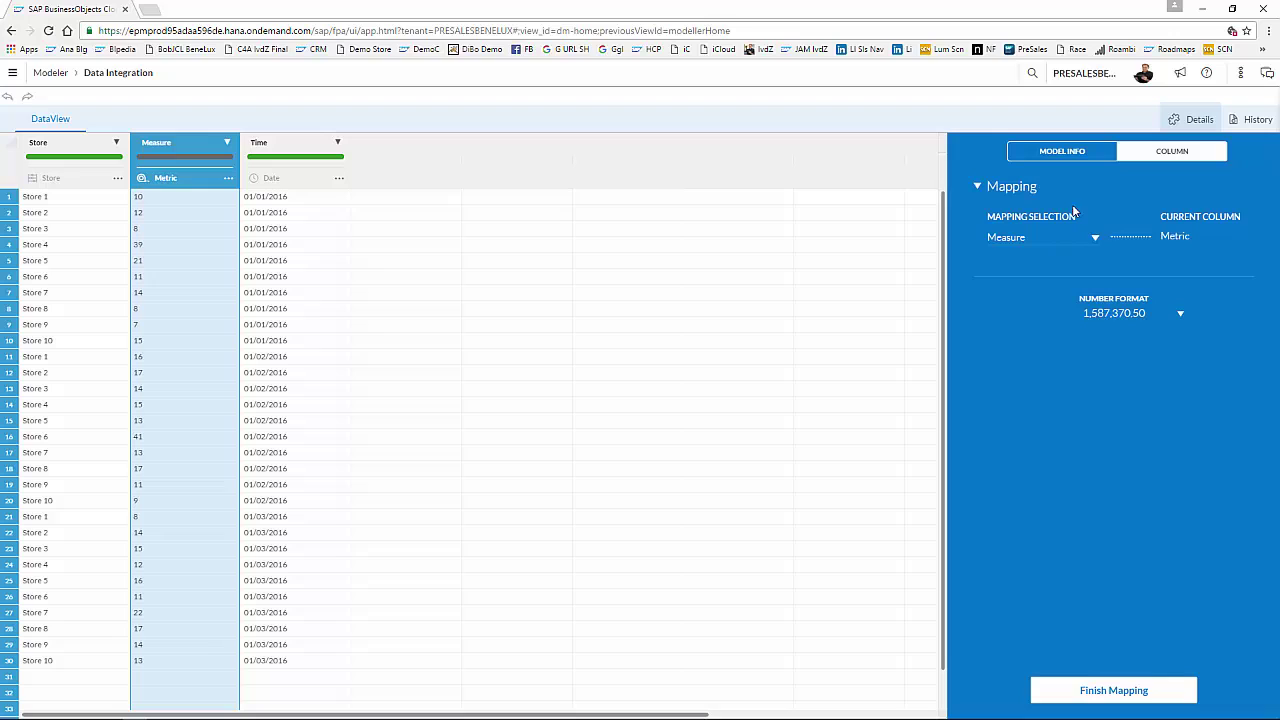
- Append the data as Forecast category with version name F and finish the import
{"action": "left_click", "coordinate": [1092, 156]}
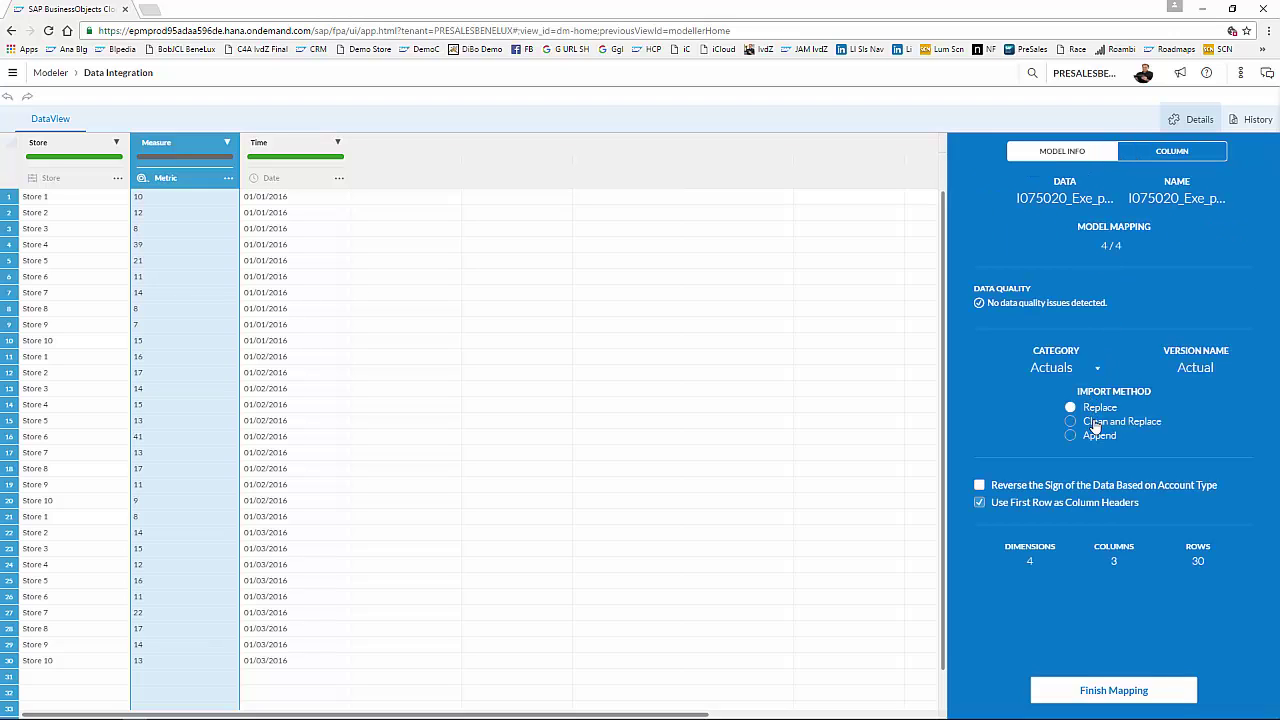
{"action": "left_click", "coordinate": [1099, 436]}
{"action": "left_click", "coordinate": [1098, 370]}
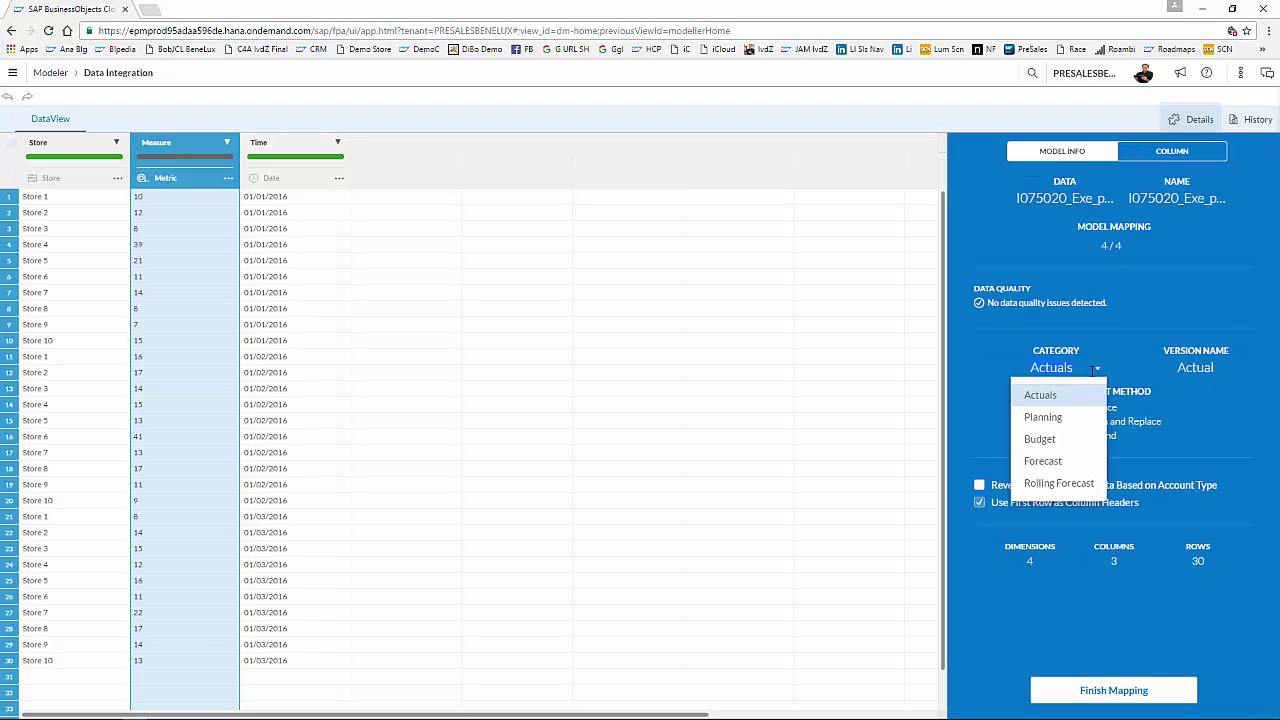
{"action": "left_click", "coordinate": [1046, 463]}
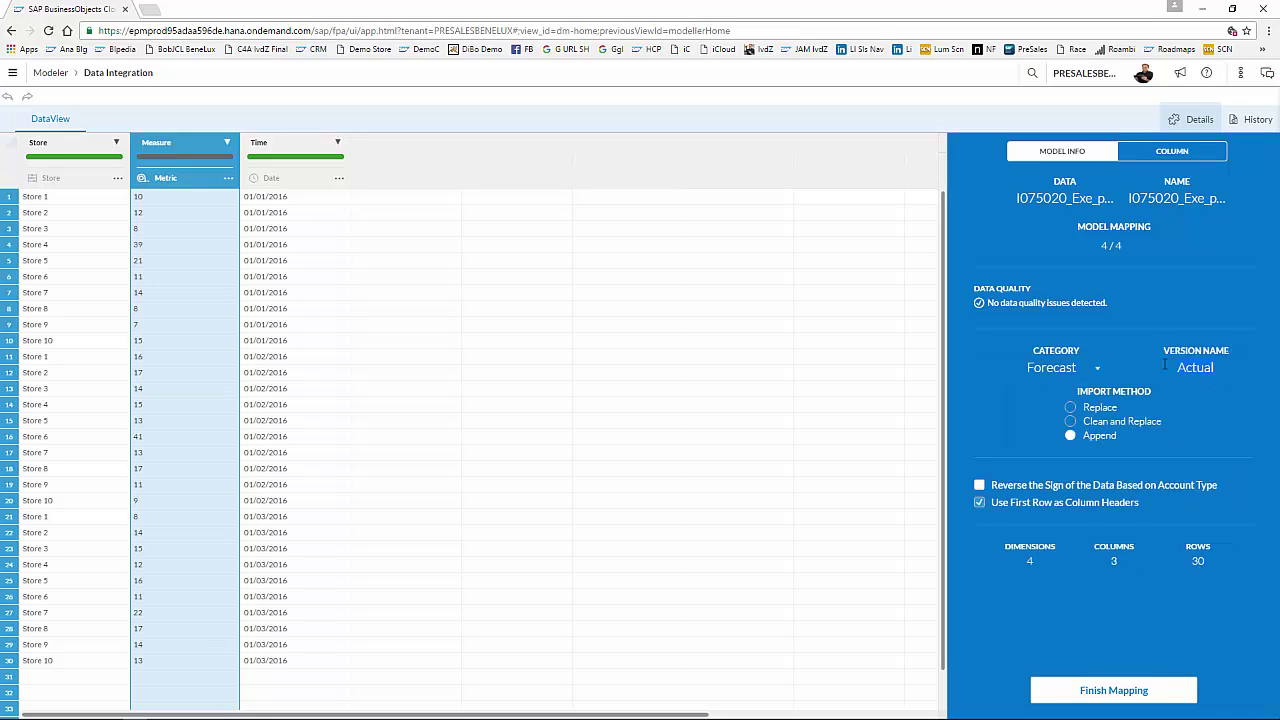
{"action": "key", "text": "ctrl+a"}
{"action": "type", "text": "F"}
{"action": "left_click", "coordinate": [1118, 690]}
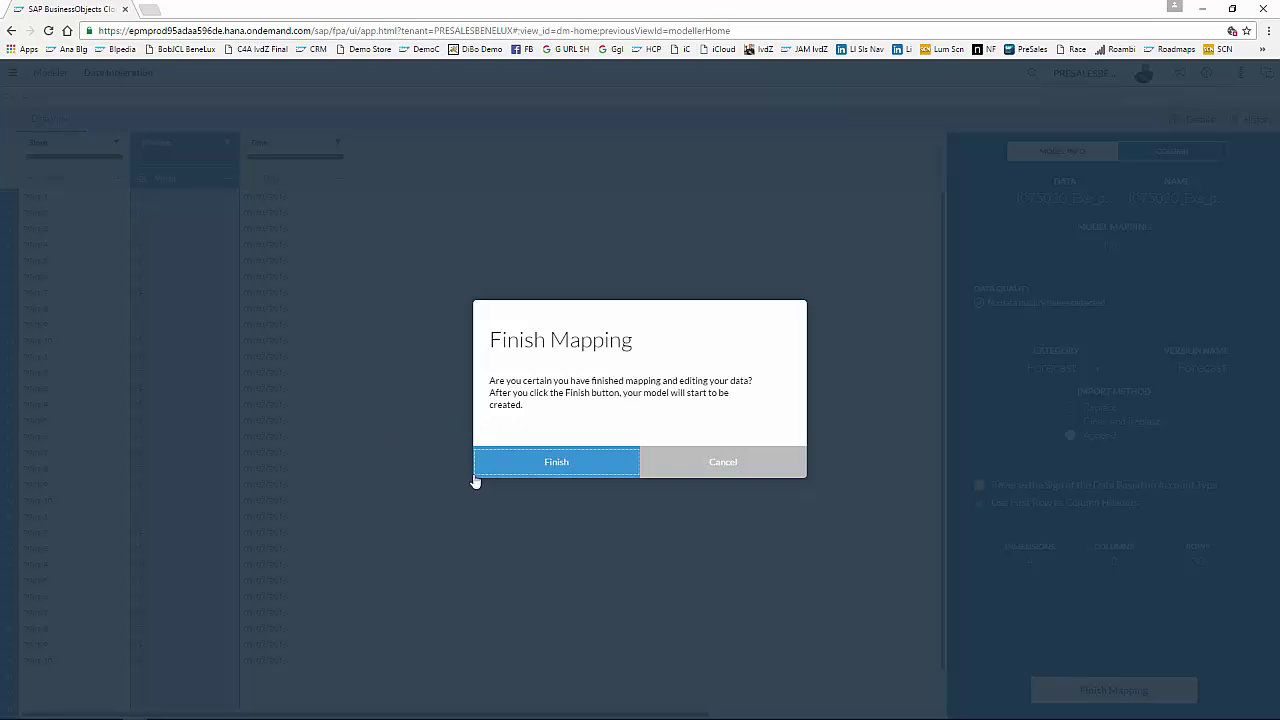
{"action": "left_click", "coordinate": [478, 474]}
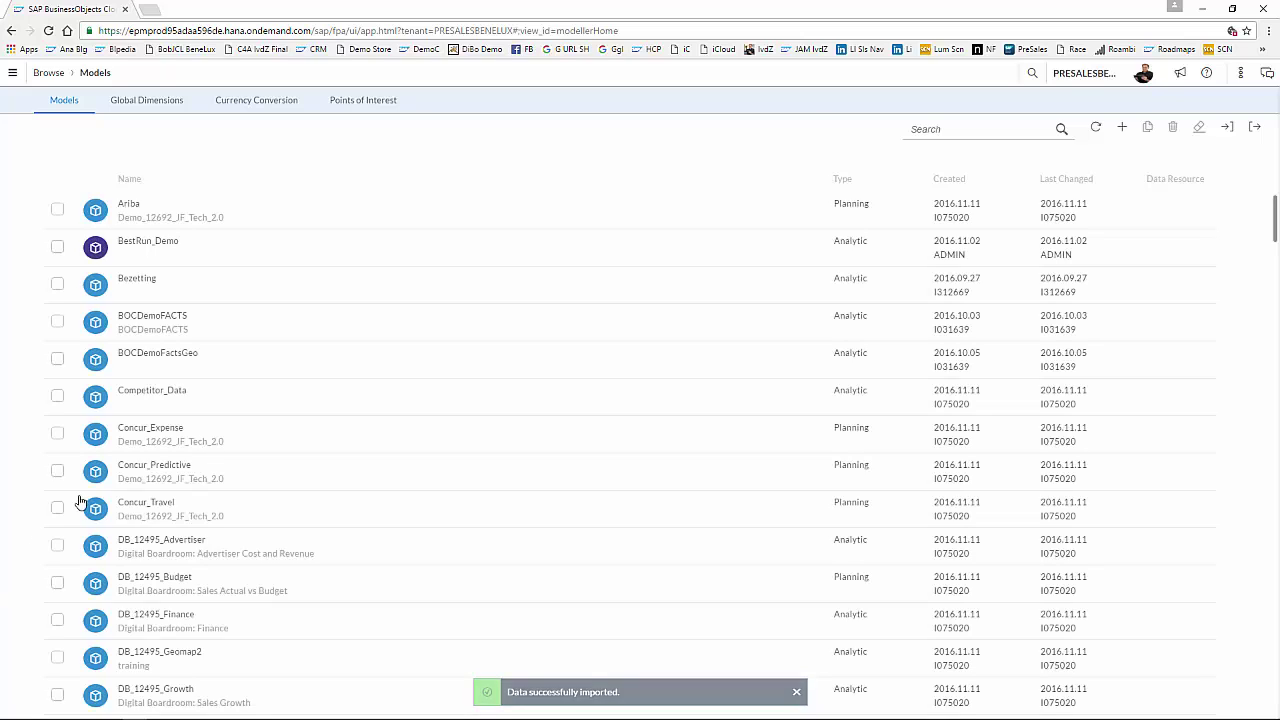
- Open Exe_plan_Test, check its Category values Actual, Budget and Forecast, and save the model
{"action": "scroll", "coordinate": [278, 497], "scroll_direction": "down", "scroll_amount": 10}
{"action": "scroll", "coordinate": [278, 497], "scroll_direction": "down", "scroll_amount": 20}
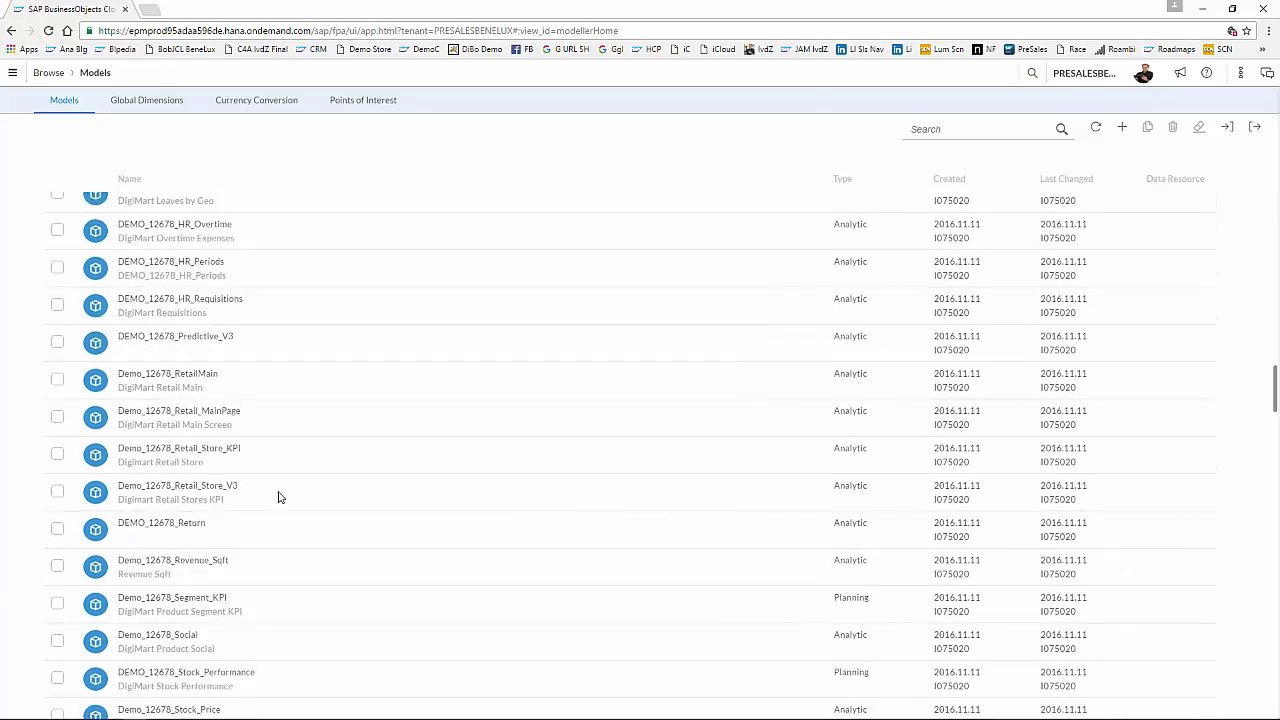
{"action": "scroll", "coordinate": [279, 497], "scroll_direction": "down", "scroll_amount": 5}
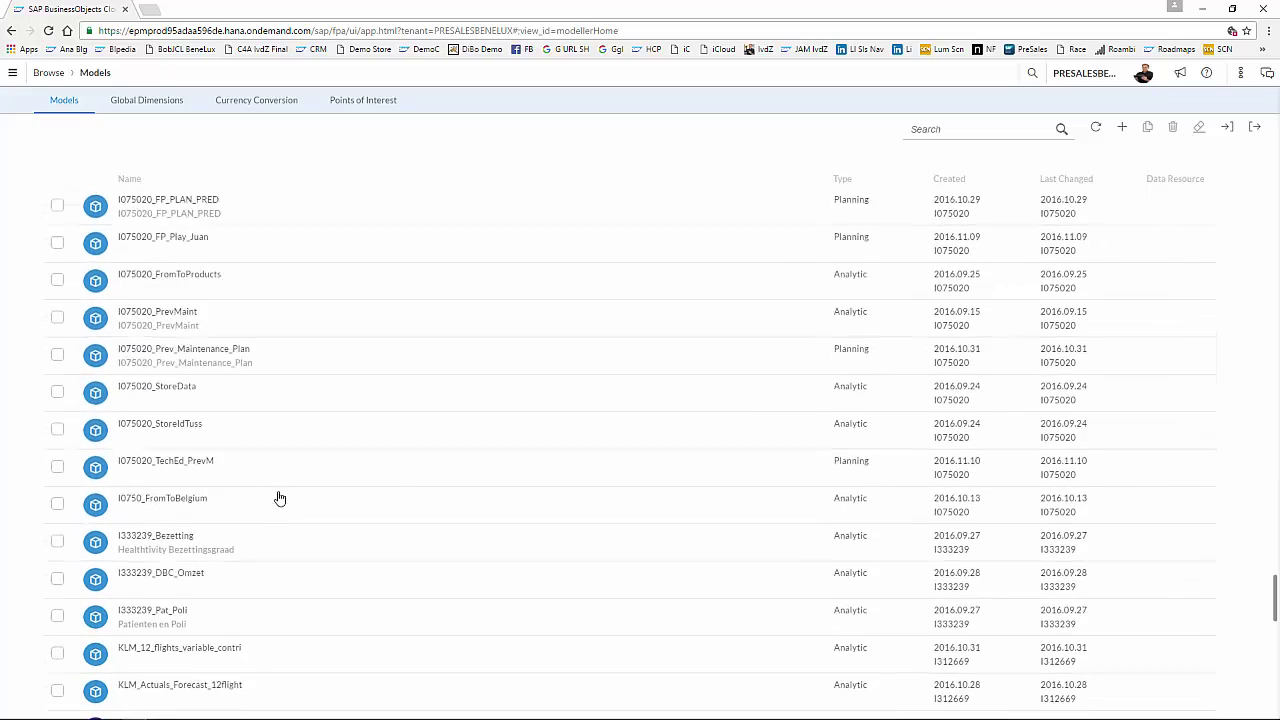
{"action": "scroll", "coordinate": [277, 497], "scroll_direction": "up", "scroll_amount": 5}
{"action": "scroll", "coordinate": [277, 497], "scroll_direction": "down", "scroll_amount": 2}
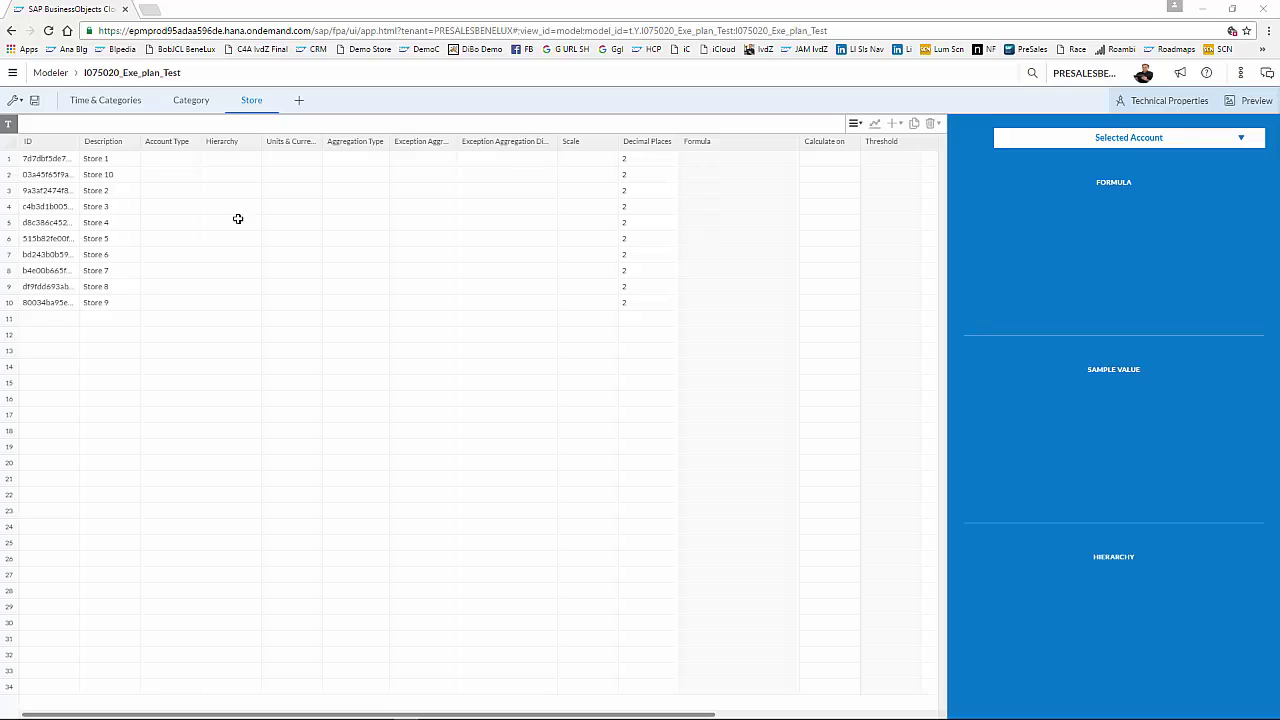
{"action": "left_click", "coordinate": [189, 103]}
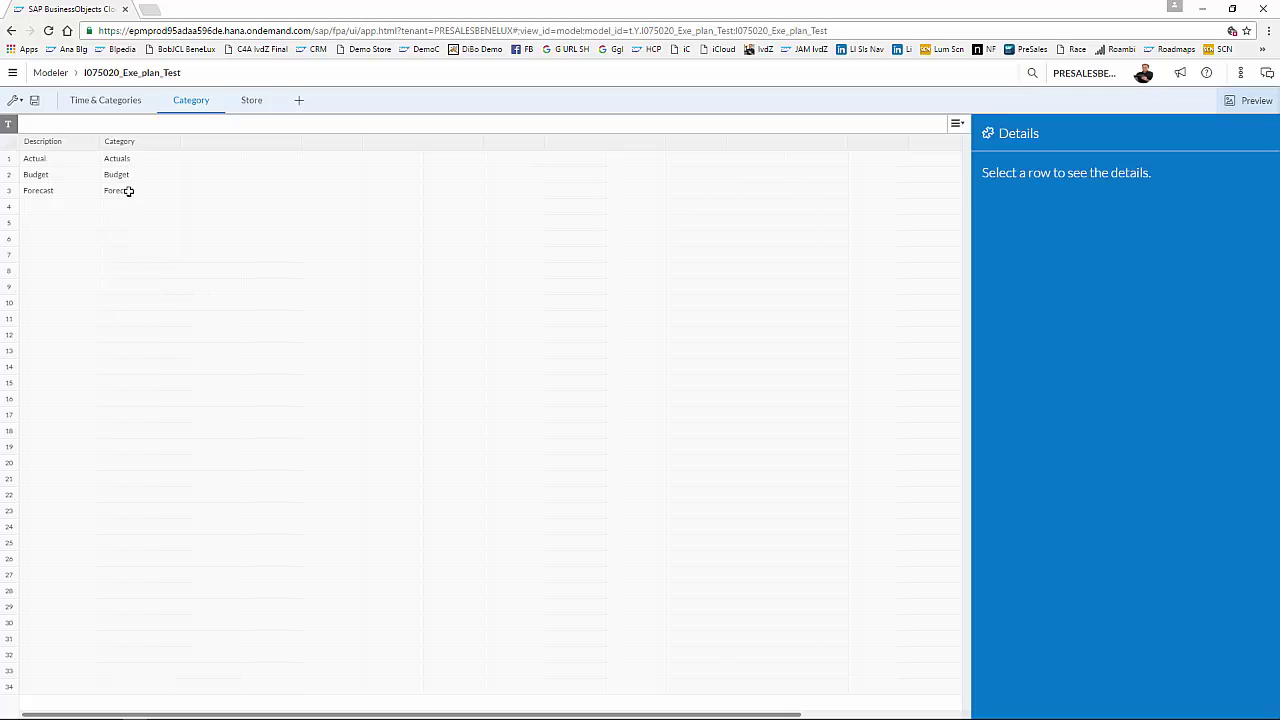
{"action": "left_click", "coordinate": [34, 101]}
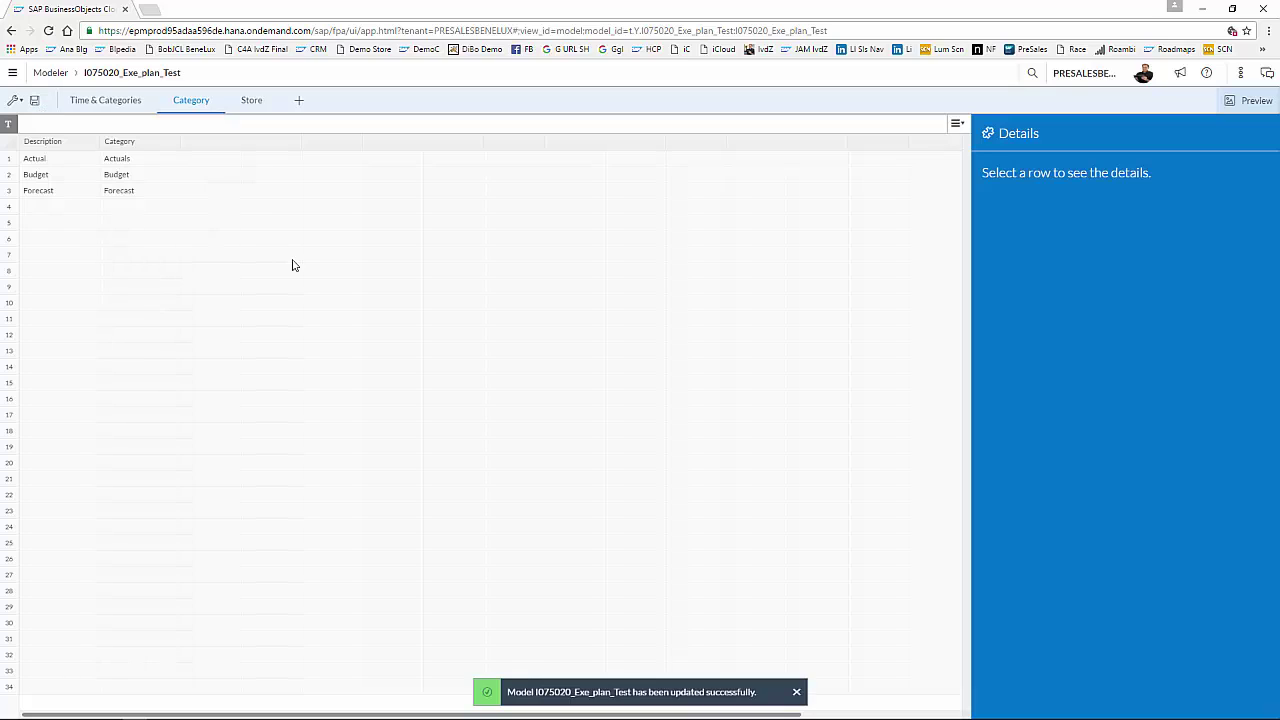
- Create a new story from the main menu's Create > Story entry
{"action": "left_click", "coordinate": [13, 75]}
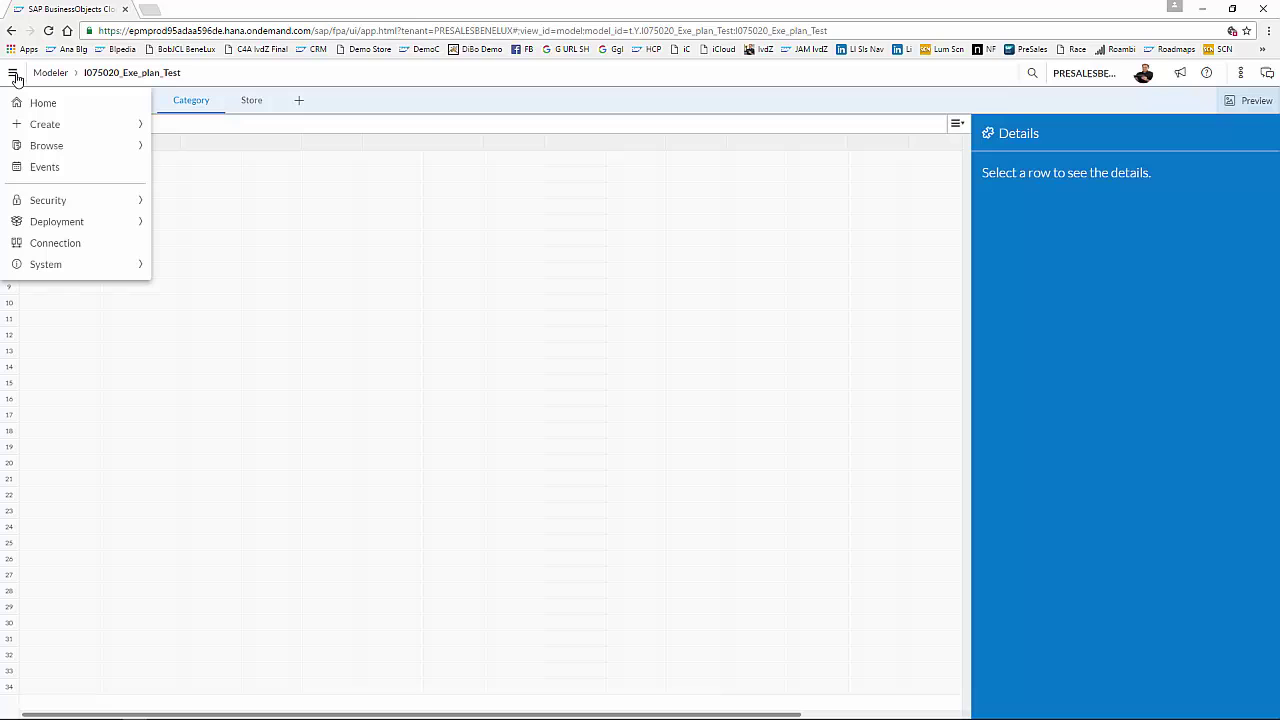
{"action": "mouse_move", "coordinate": [120, 126]}
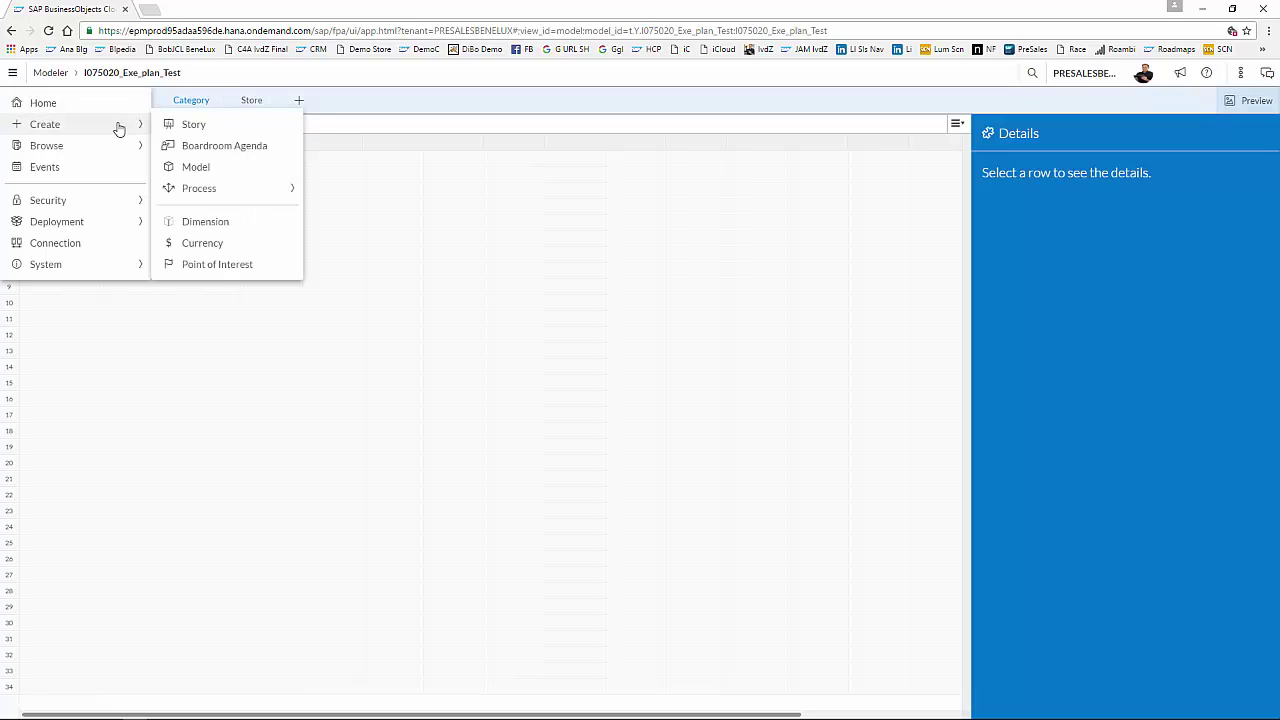
{"action": "left_click", "coordinate": [195, 126]}
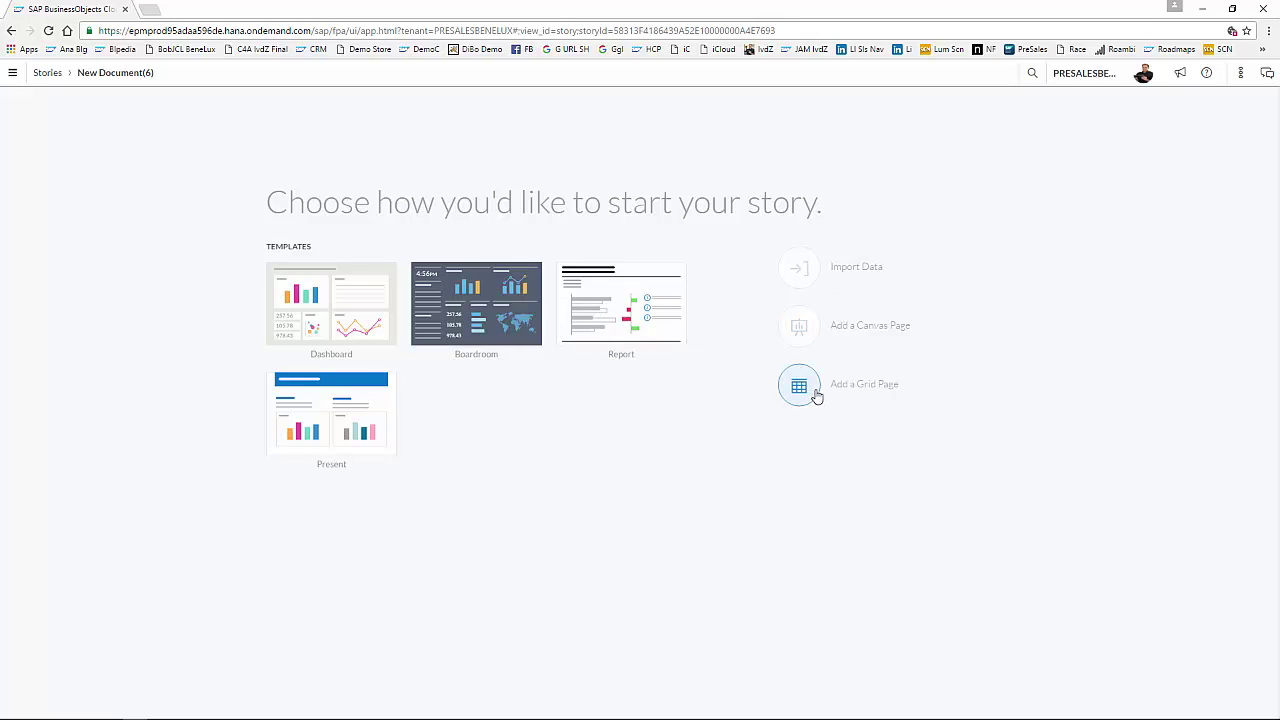
- Start a canvas page and place an enlarged chart using Exe_plan_Test as its data source
{"action": "left_click", "coordinate": [852, 334]}
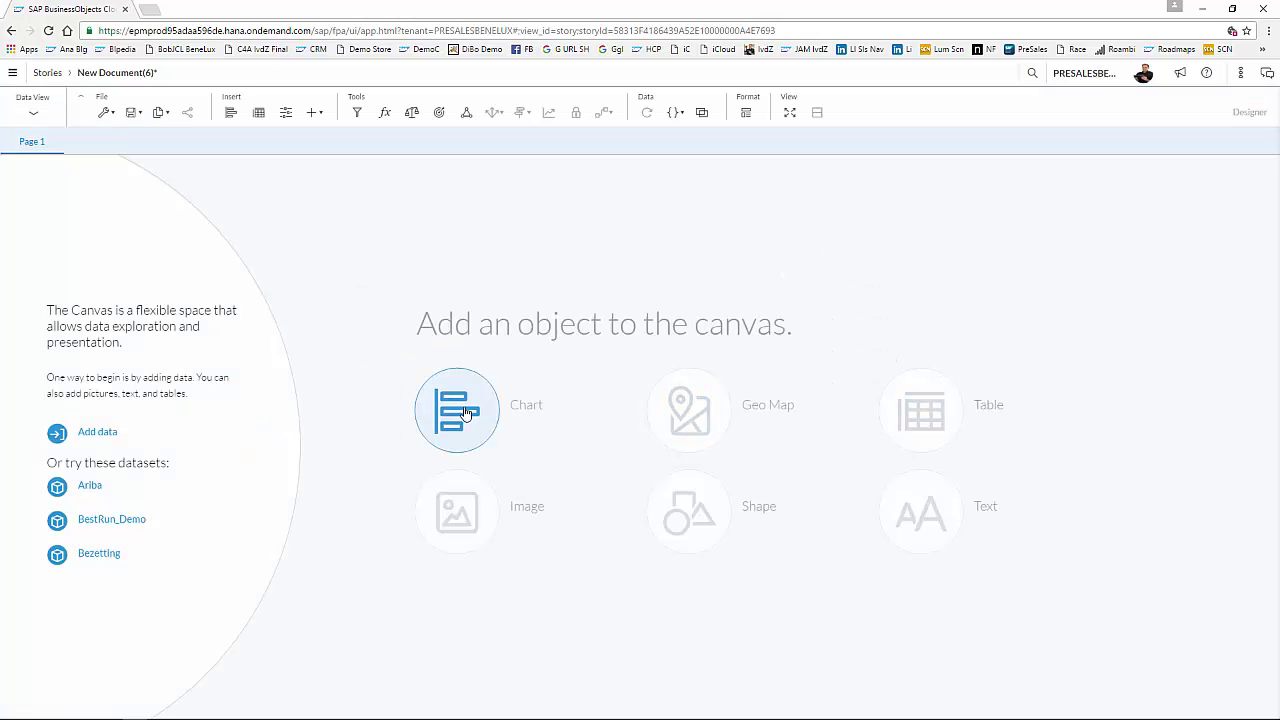
{"action": "left_click", "coordinate": [463, 413]}
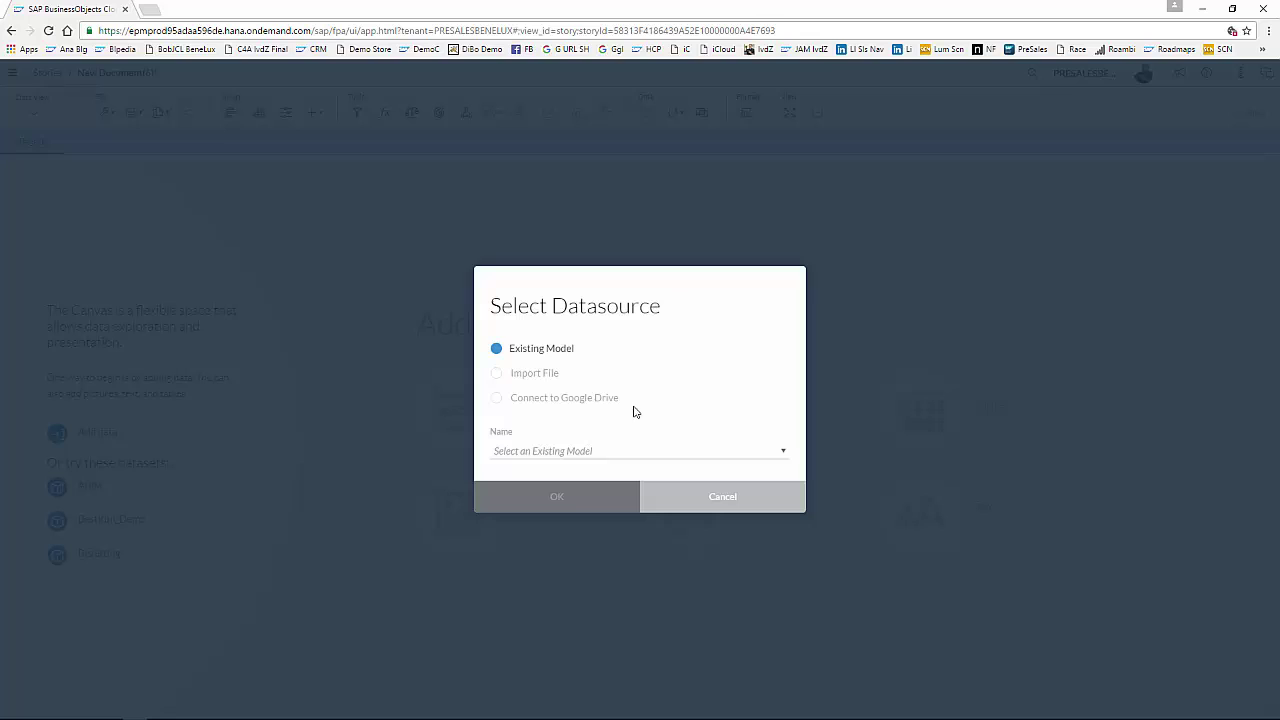
{"action": "left_click", "coordinate": [581, 452]}
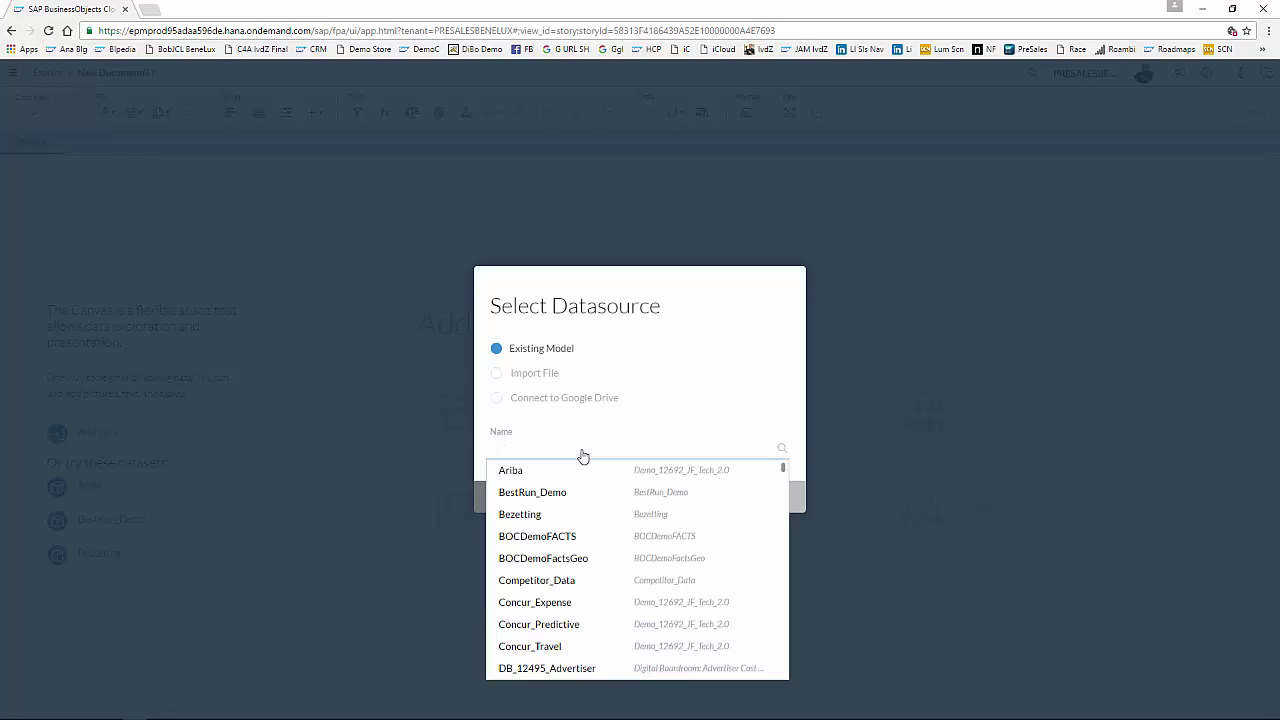
{"action": "type", "text": "I07"}
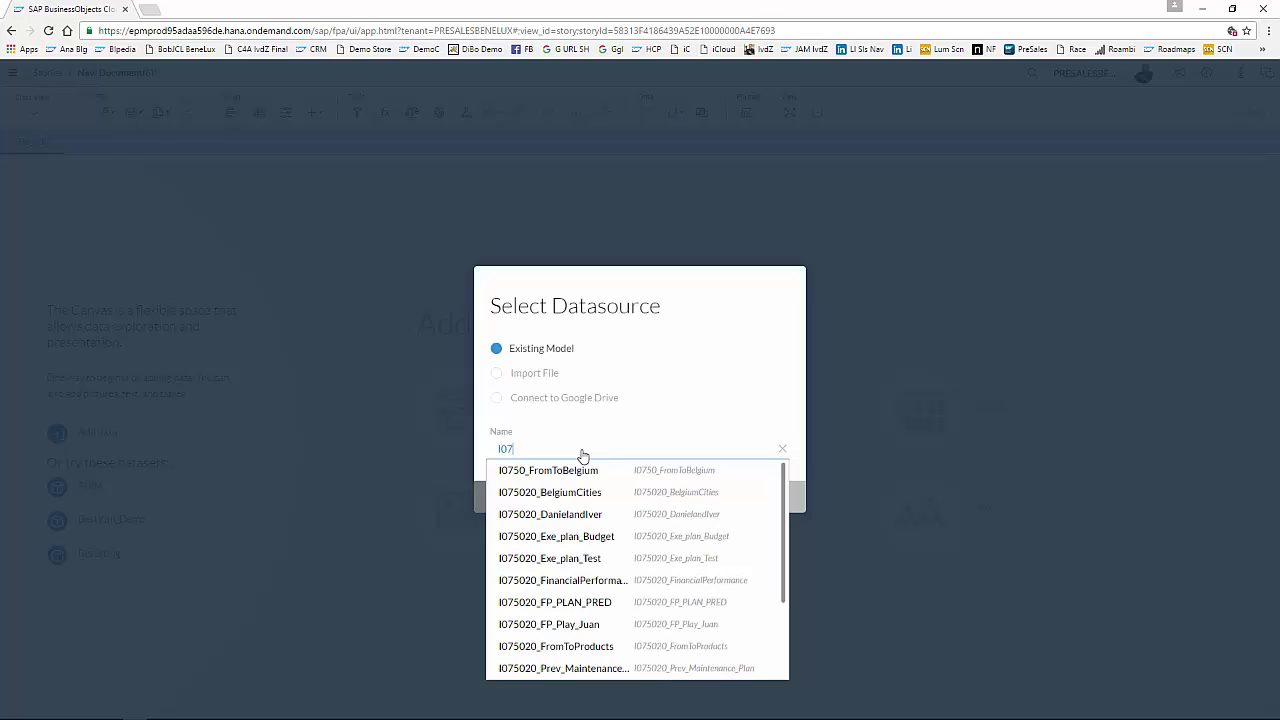
{"action": "type", "text": "502"}
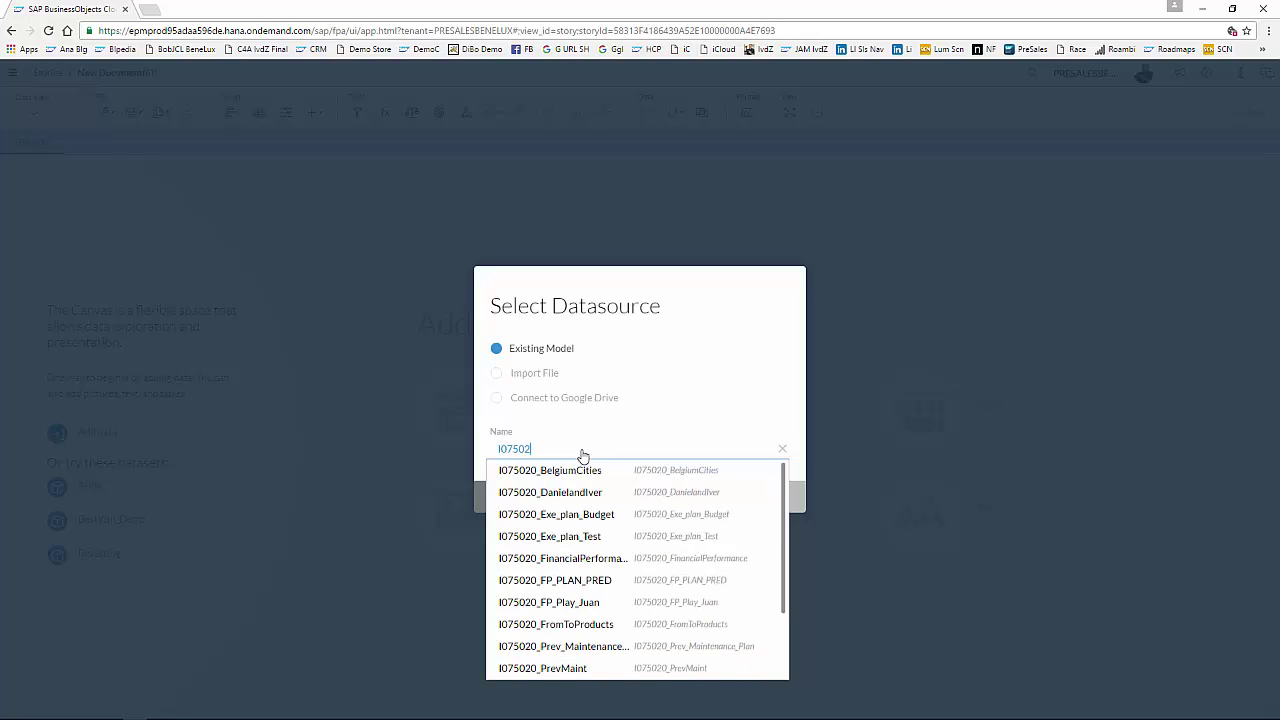
{"action": "left_click", "coordinate": [578, 537]}
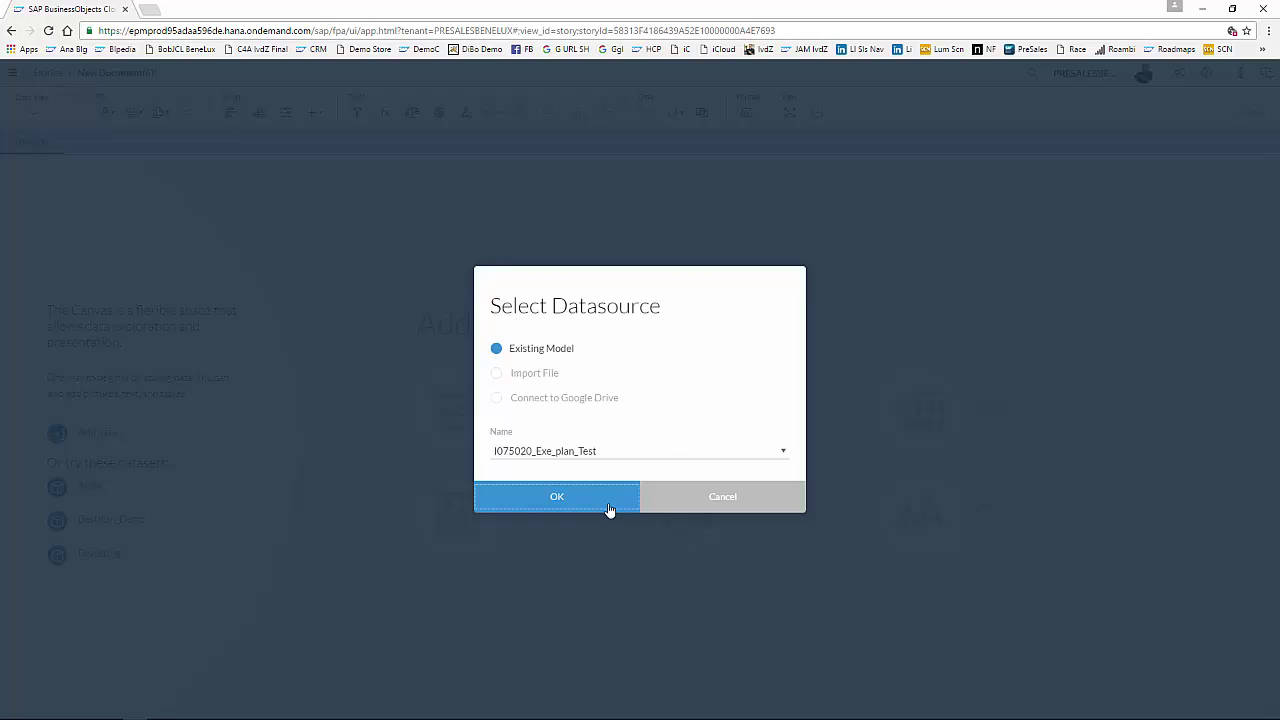
{"action": "left_click", "coordinate": [608, 507]}
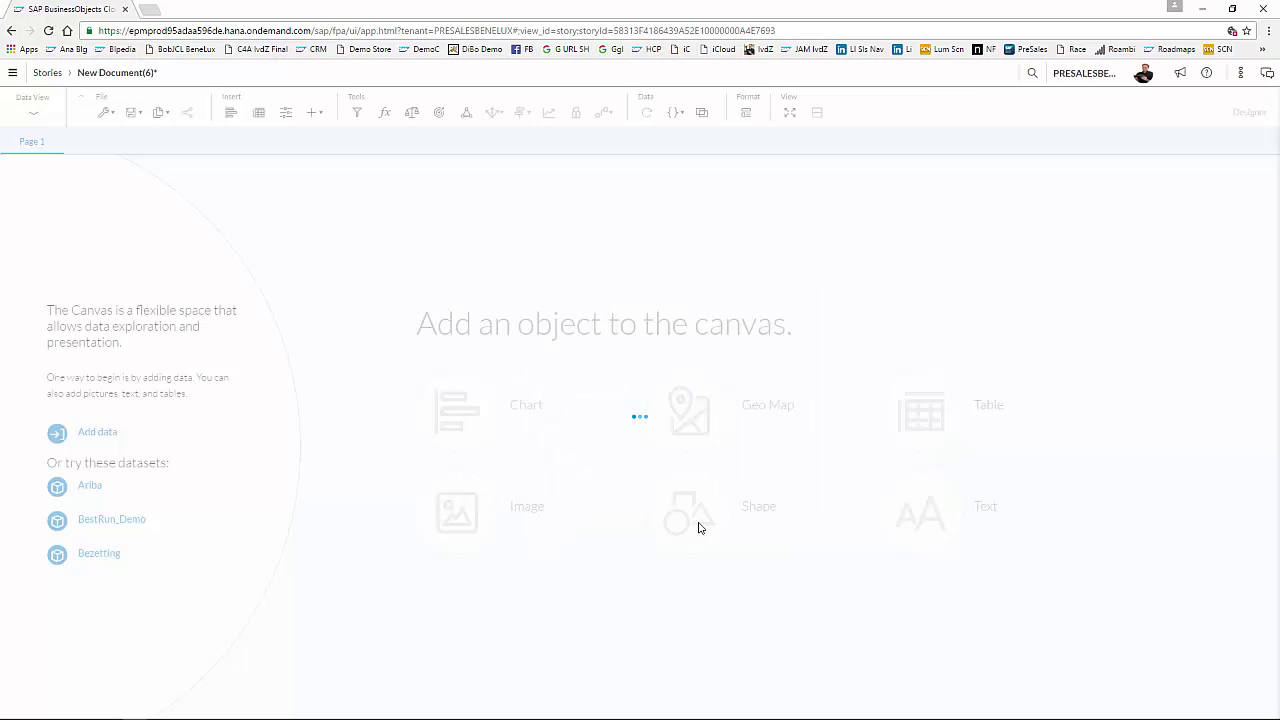
{"action": "left_click", "coordinate": [459, 417]}
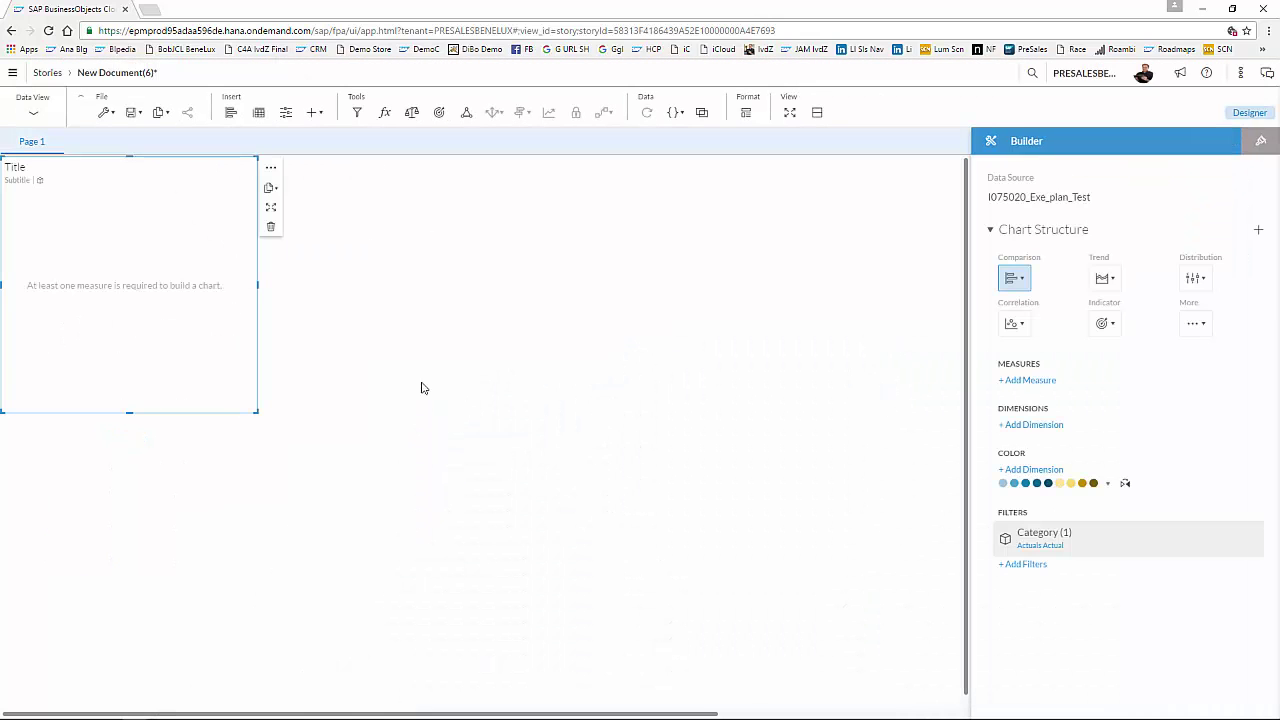
{"action": "left_click_drag", "start_coordinate": [259, 417], "coordinate": [631, 552]}
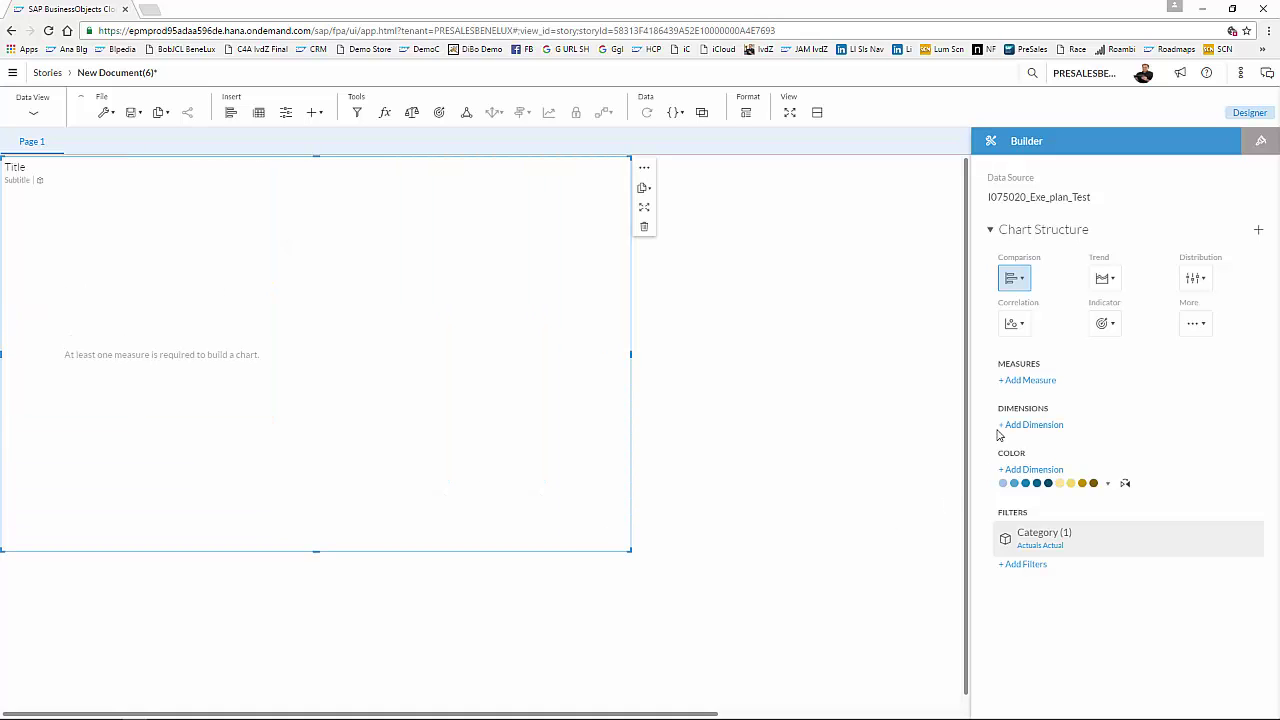
- Chart the Store 3 measure broken down by the Date dimension
{"action": "left_click", "coordinate": [1040, 382]}
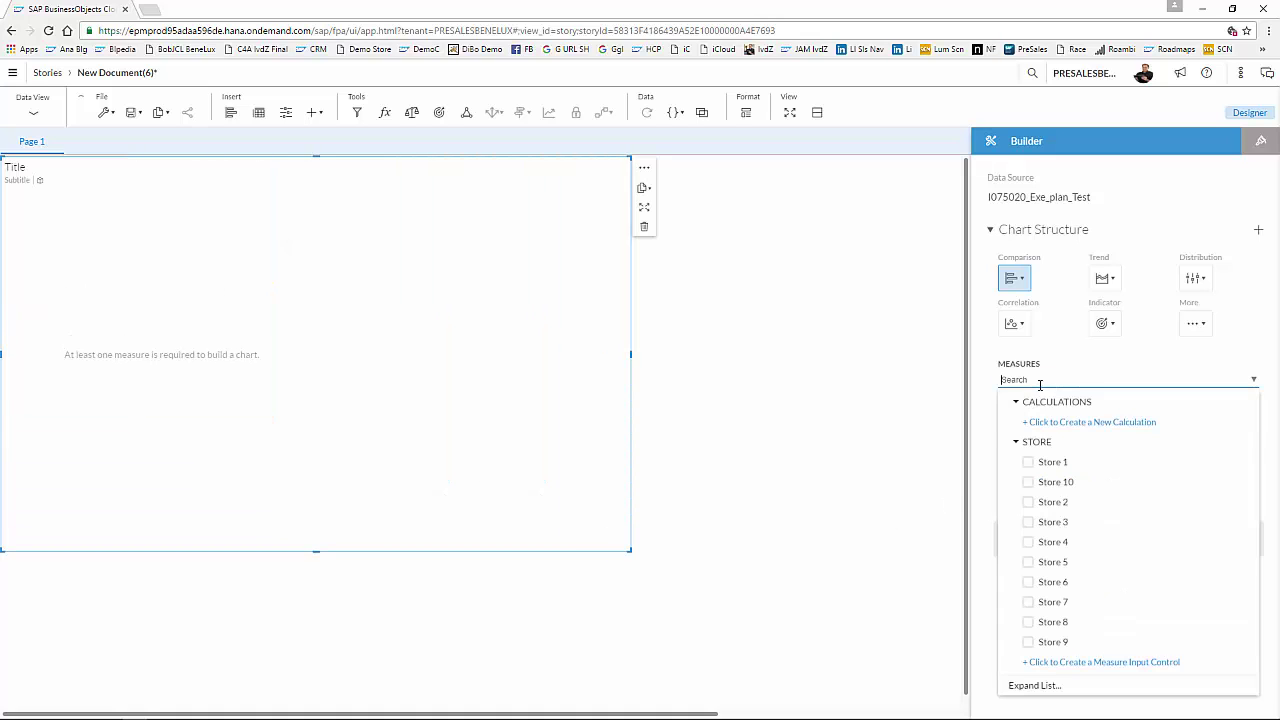
{"action": "left_click", "coordinate": [1050, 522]}
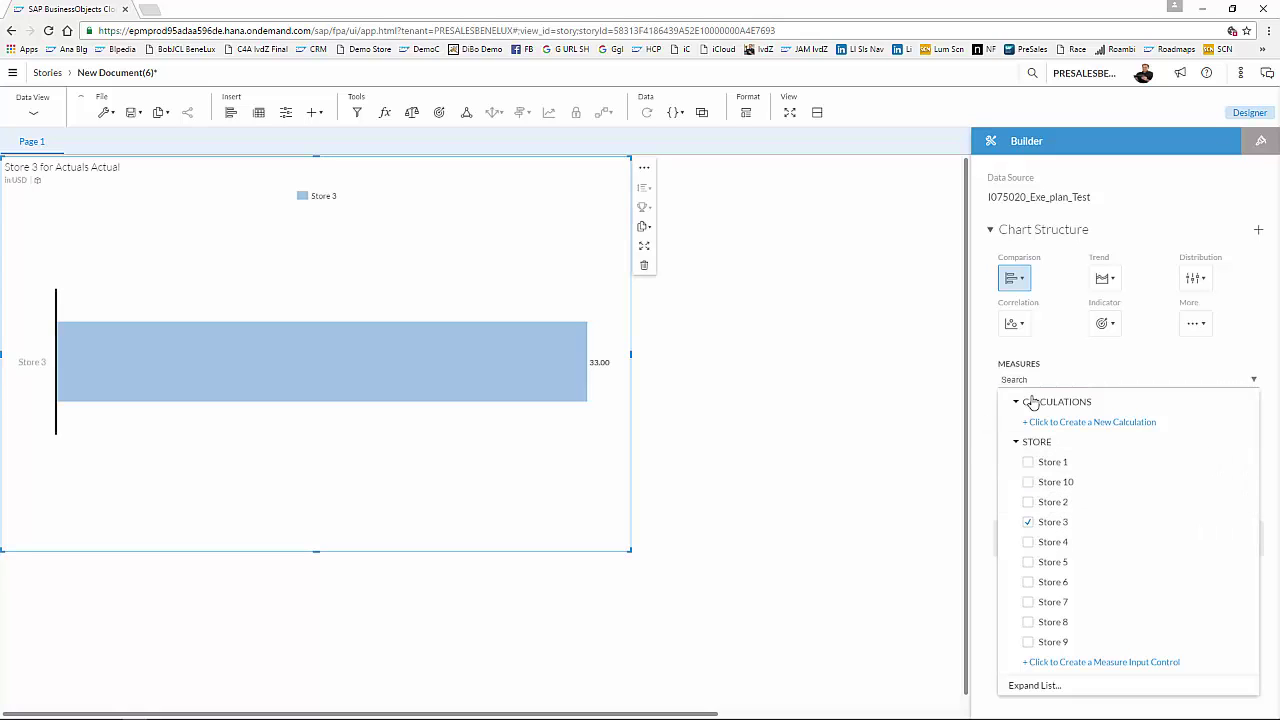
{"action": "left_click", "coordinate": [1107, 362]}
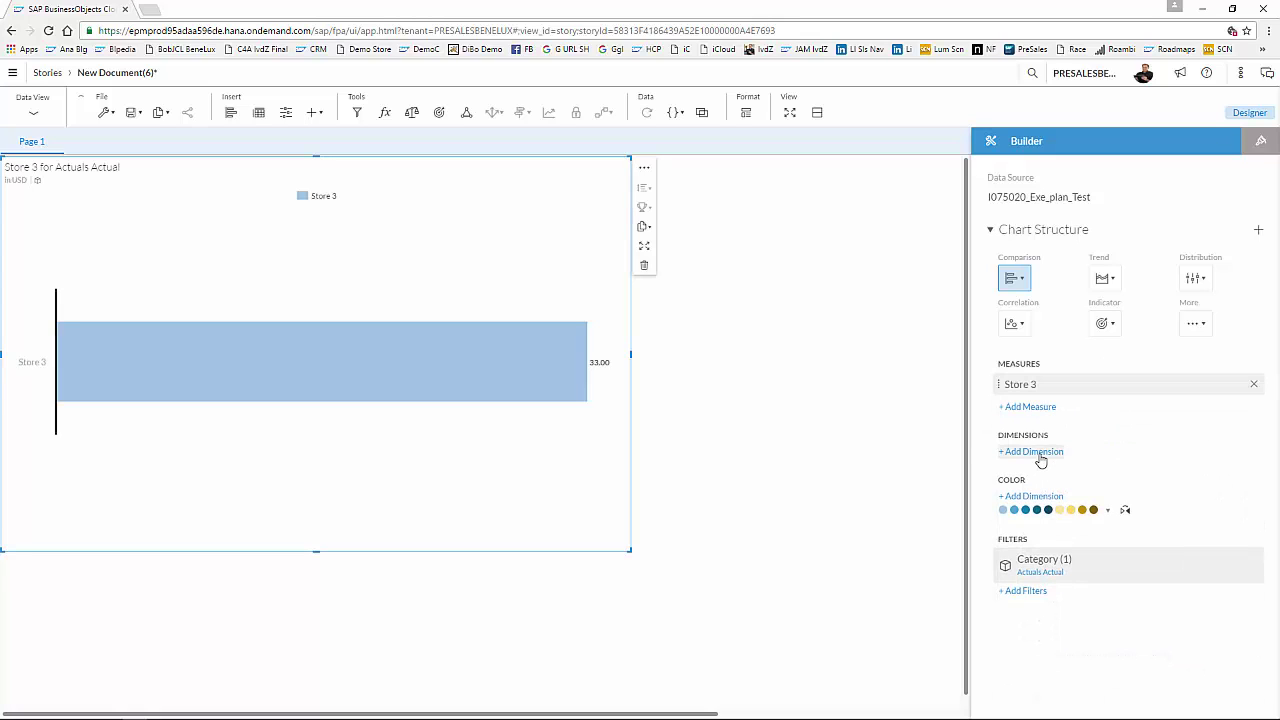
{"action": "left_click", "coordinate": [1033, 451]}
{"action": "left_click", "coordinate": [1040, 494]}
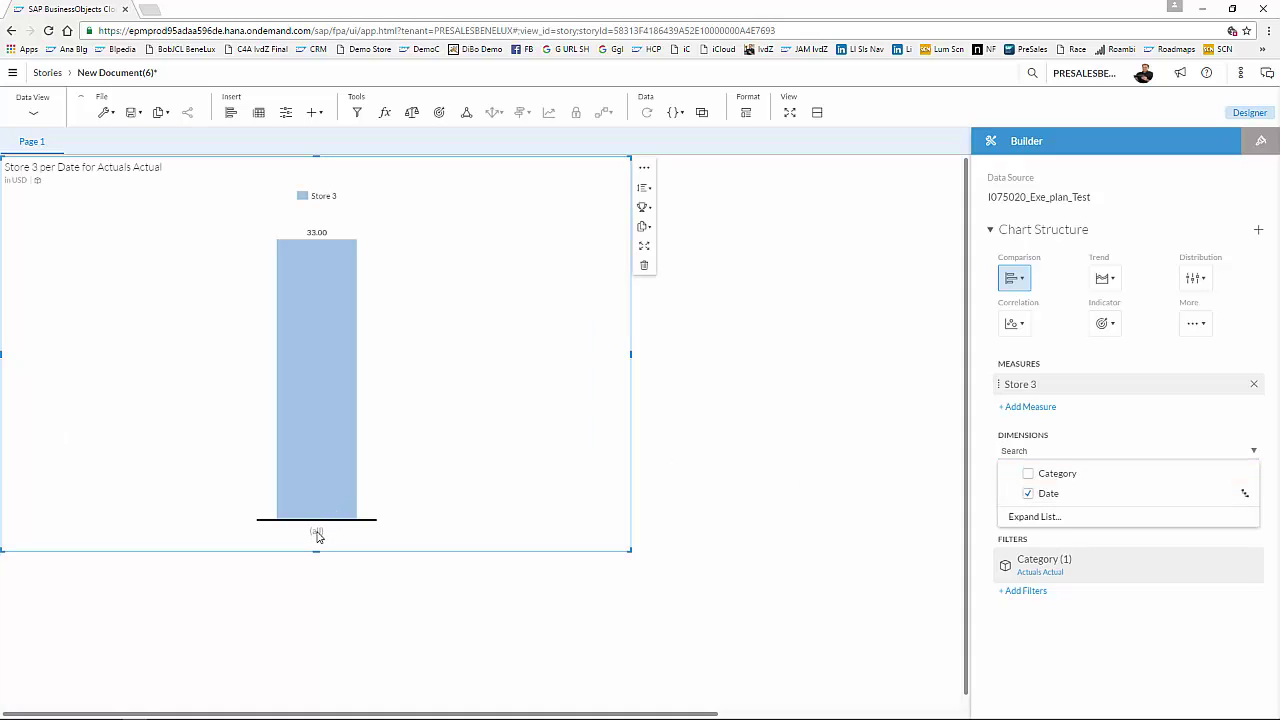
- Drill the Date axis from (all) to 2016, Q1, then the months Jan, Feb, Mar
{"action": "left_click", "coordinate": [316, 533]}
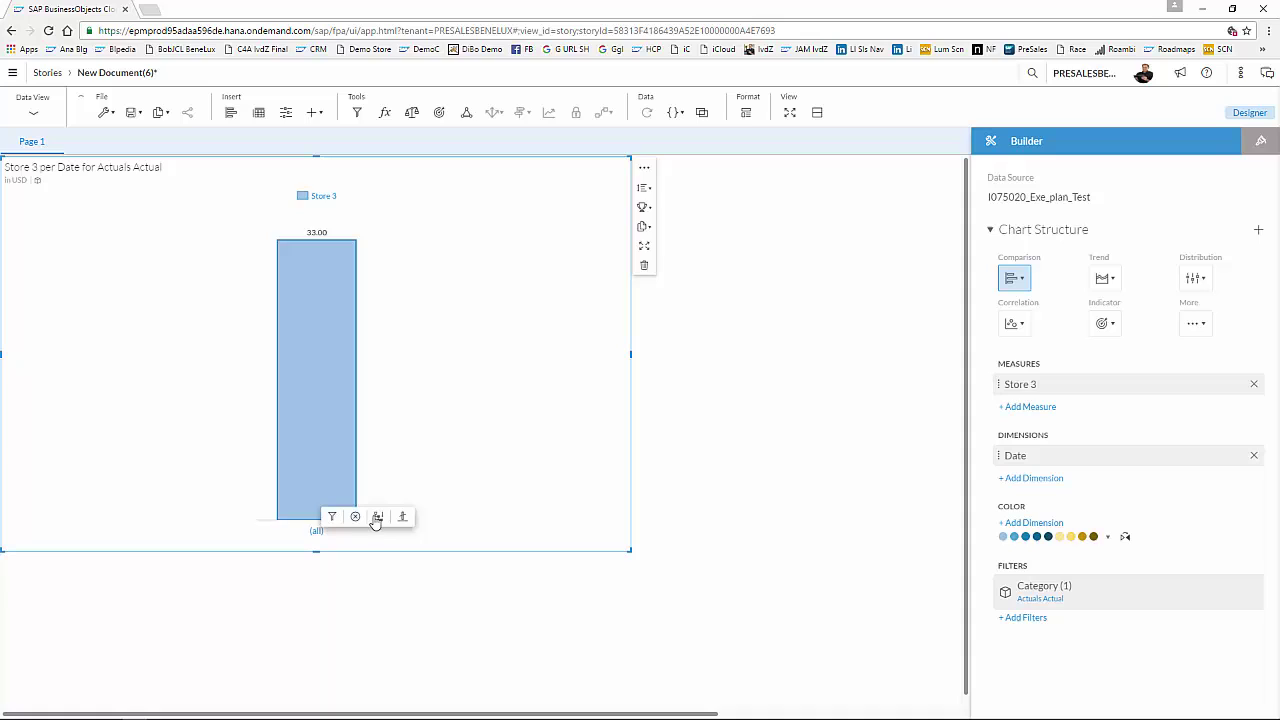
{"action": "left_click", "coordinate": [377, 517]}
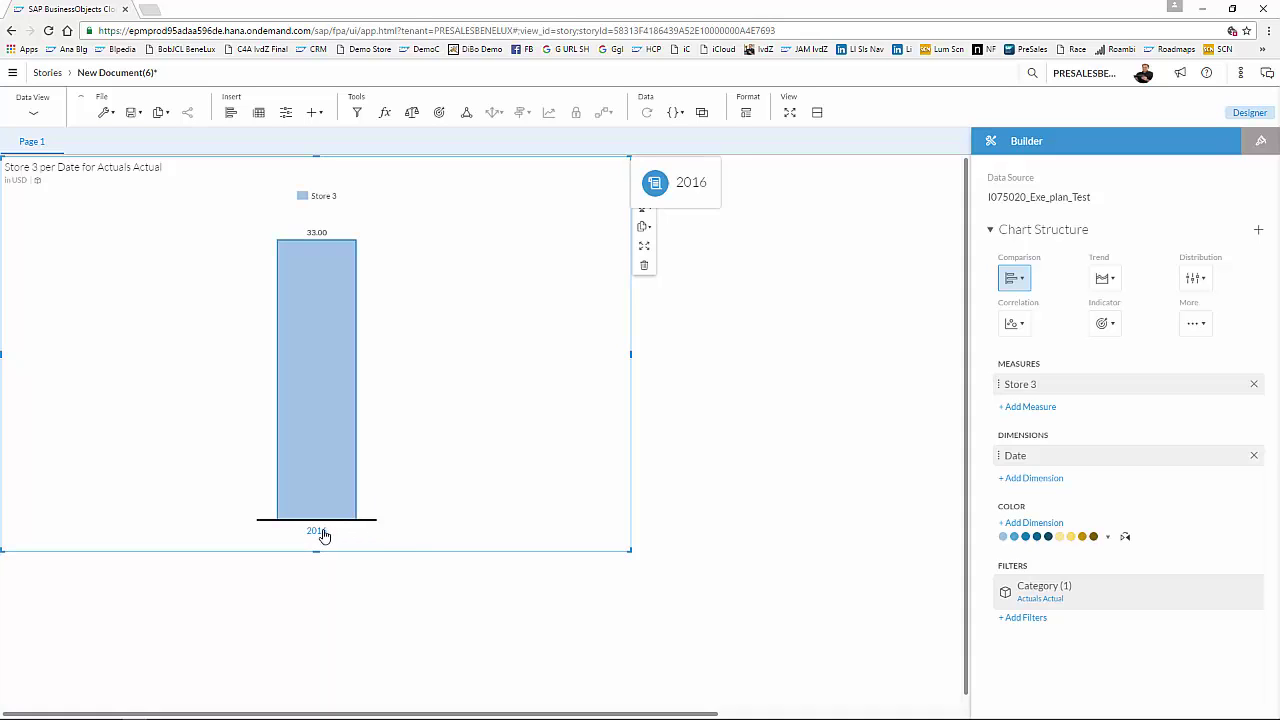
{"action": "left_click", "coordinate": [323, 536]}
{"action": "left_click", "coordinate": [386, 518]}
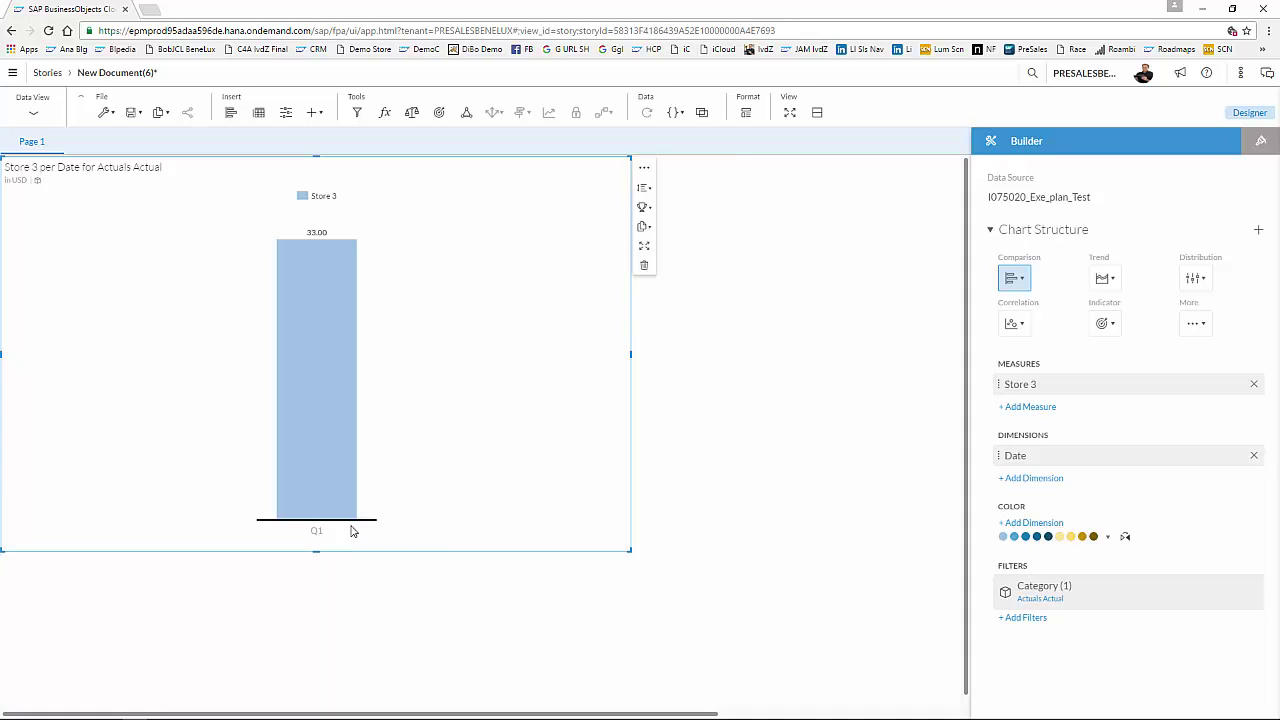
{"action": "left_click", "coordinate": [315, 531]}
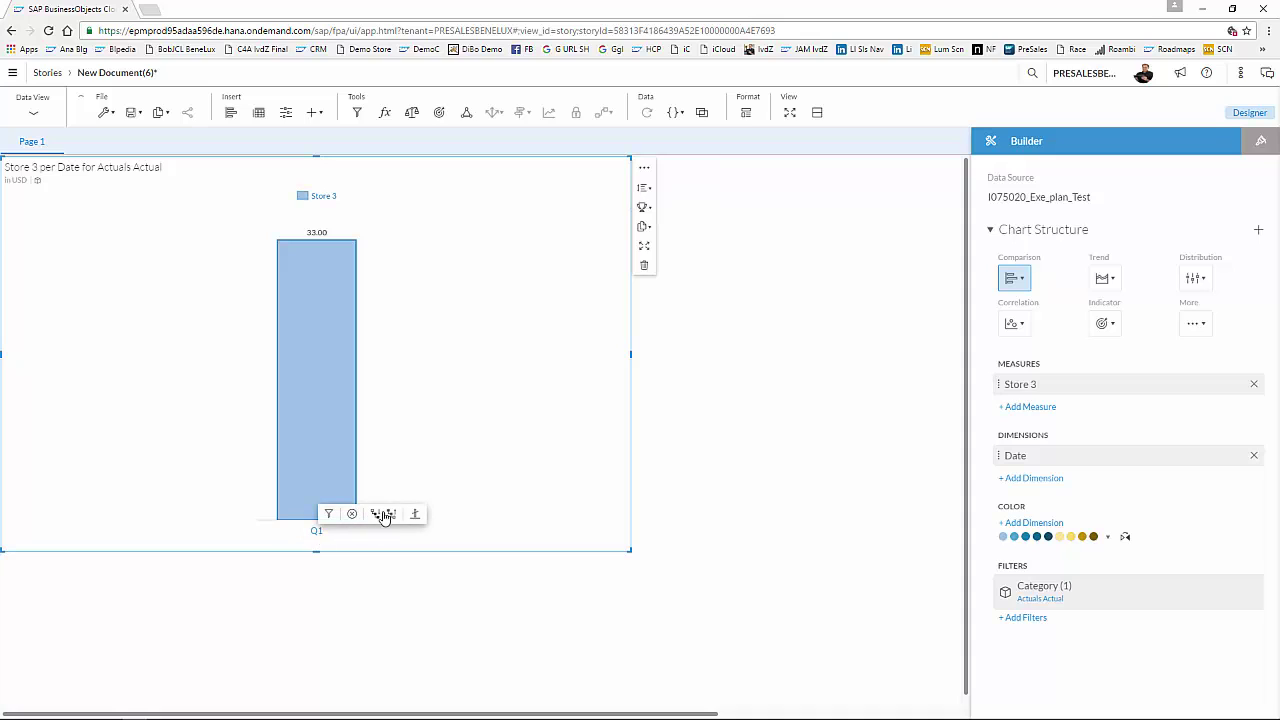
{"action": "left_click", "coordinate": [383, 516]}
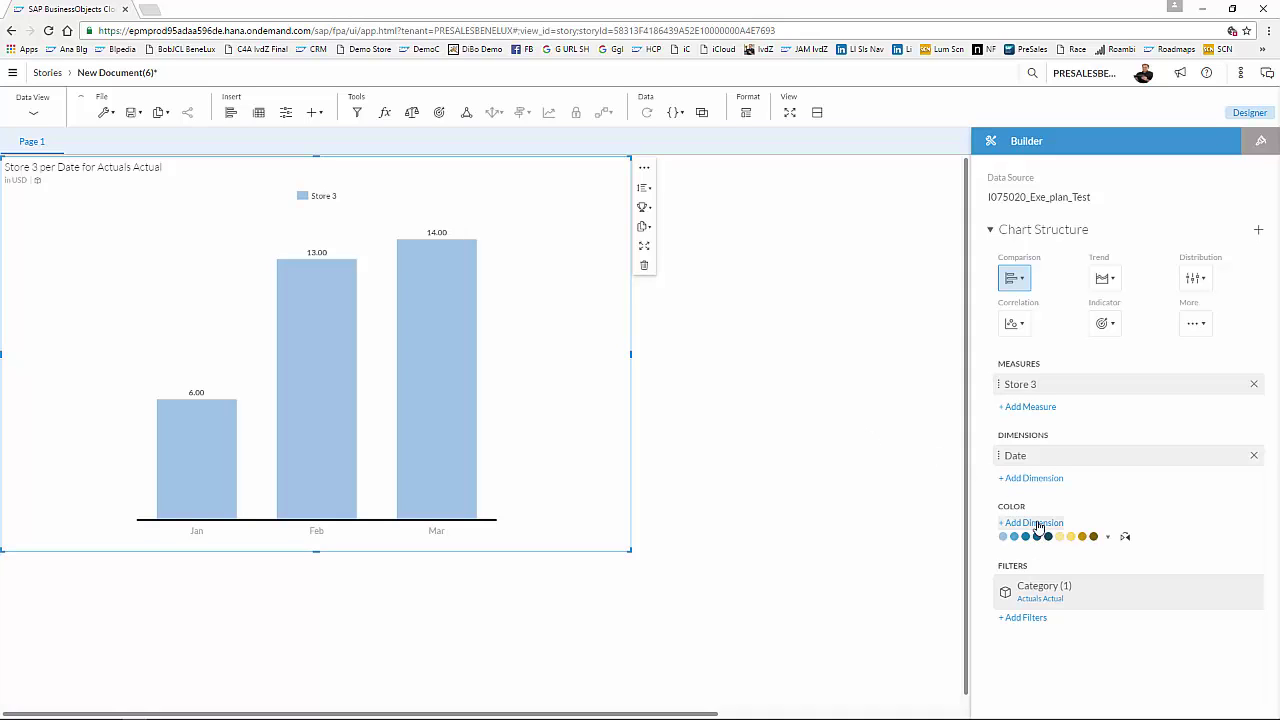
- Colour the bars by Category and give the Actual bars an outline pattern
{"action": "left_click", "coordinate": [1036, 523]}
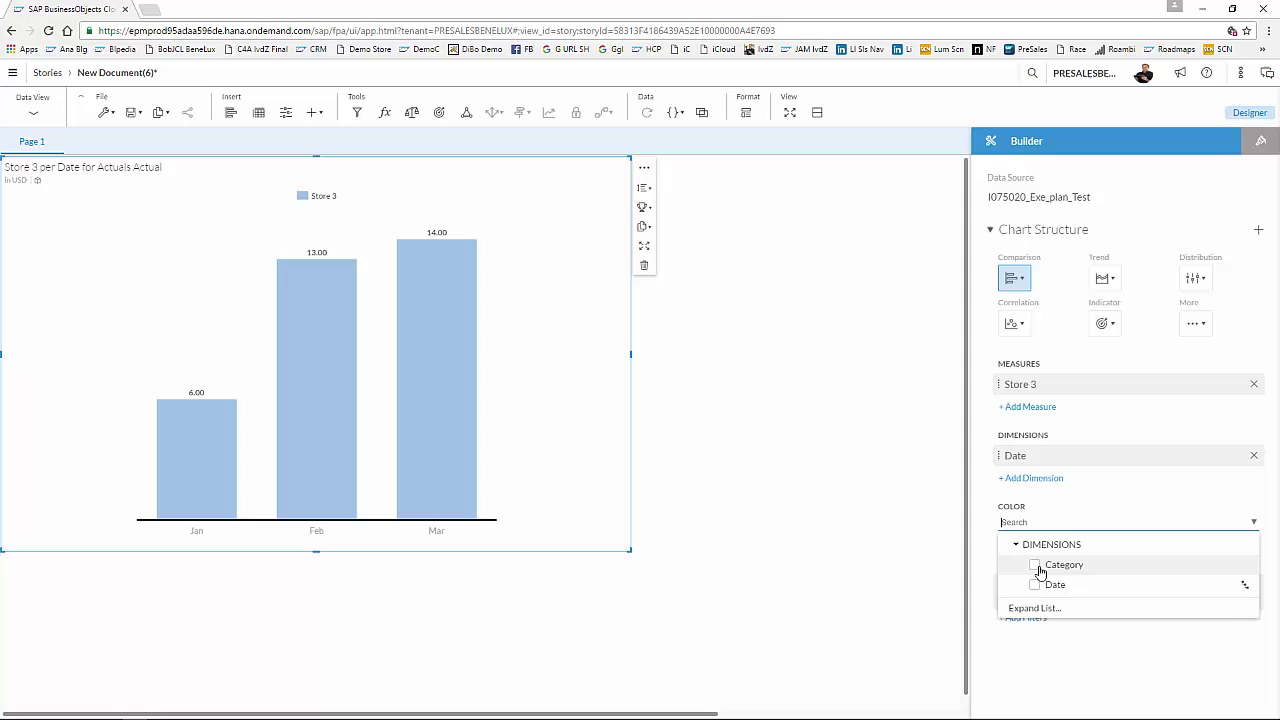
{"action": "left_click", "coordinate": [1036, 566]}
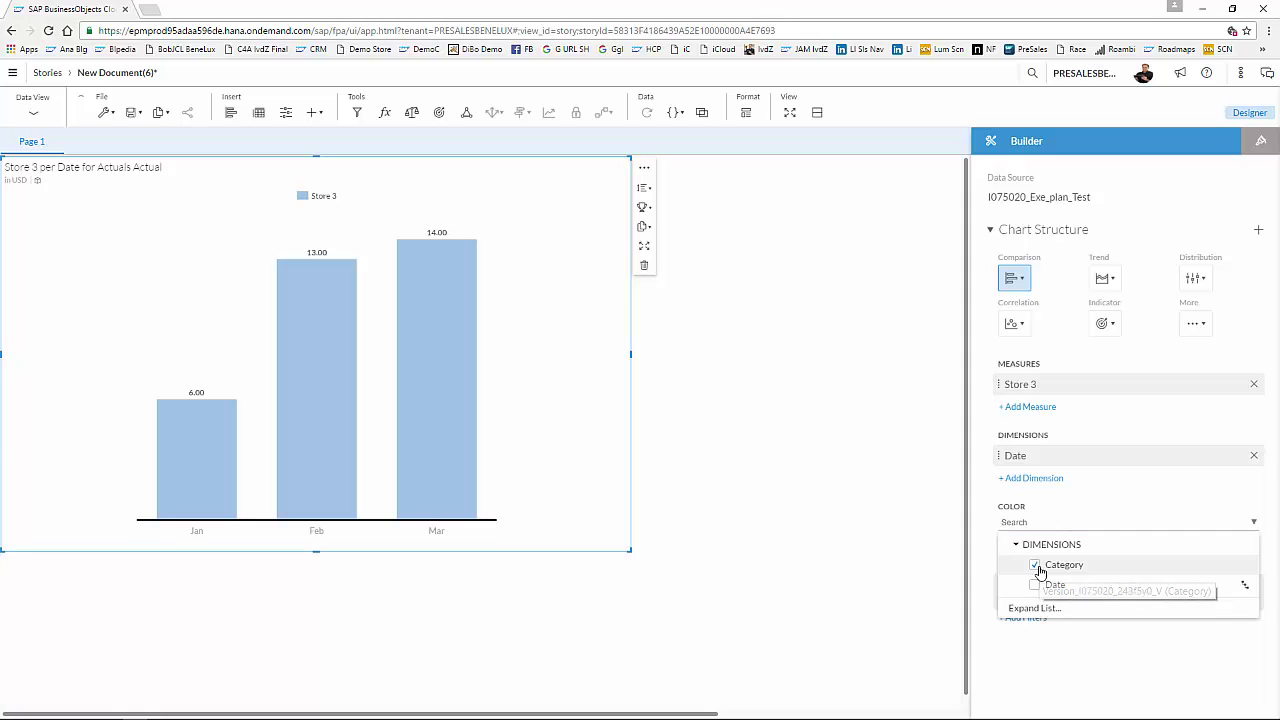
{"action": "left_click", "coordinate": [1134, 502]}
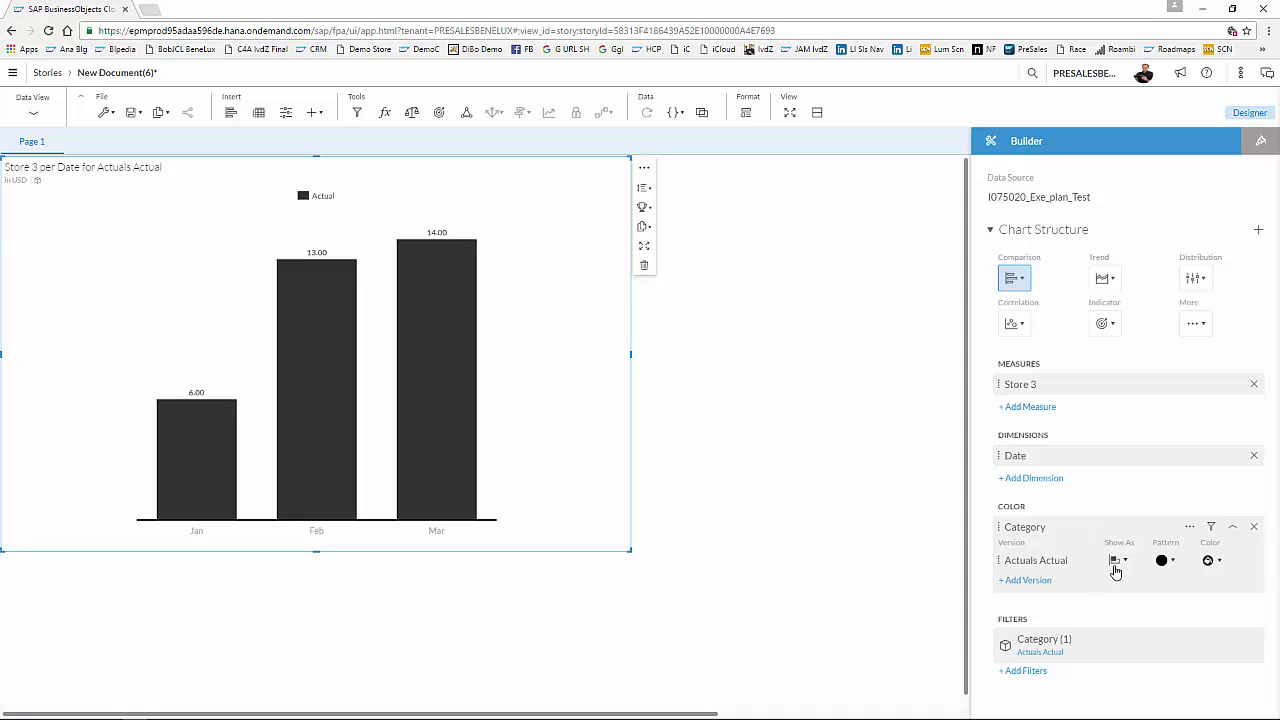
{"action": "left_click", "coordinate": [1173, 563]}
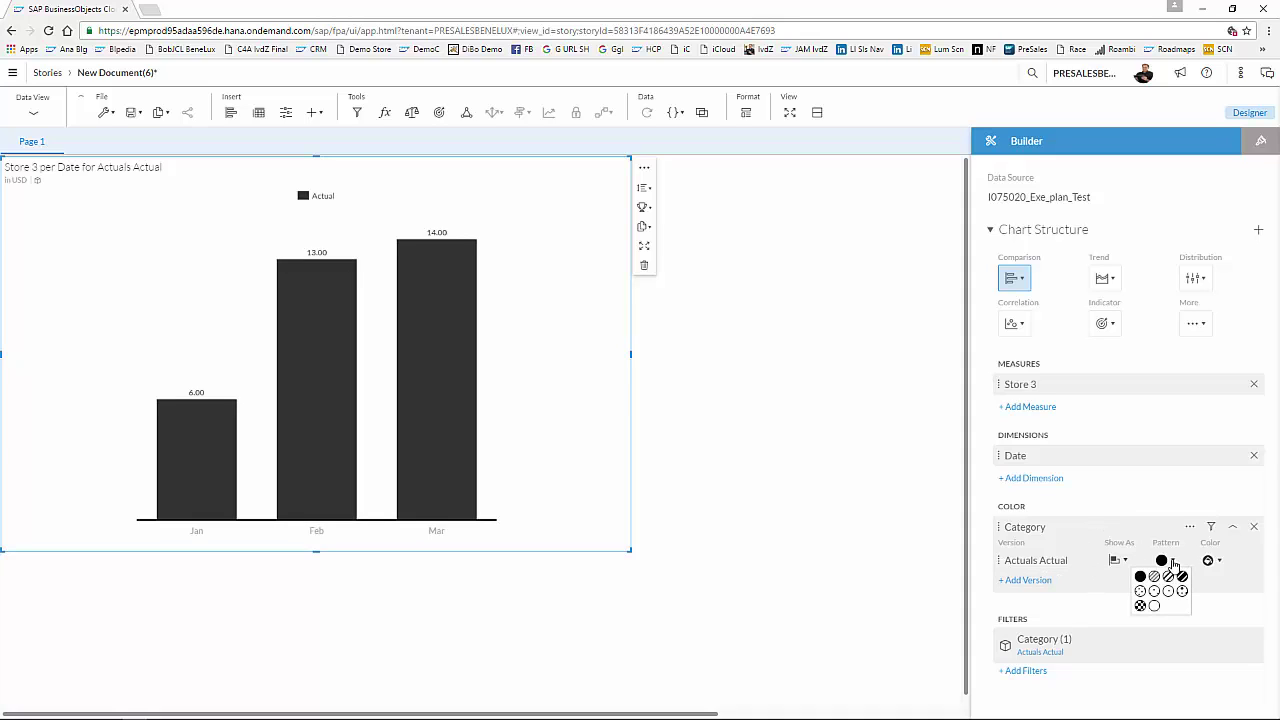
{"action": "left_click", "coordinate": [1156, 608]}
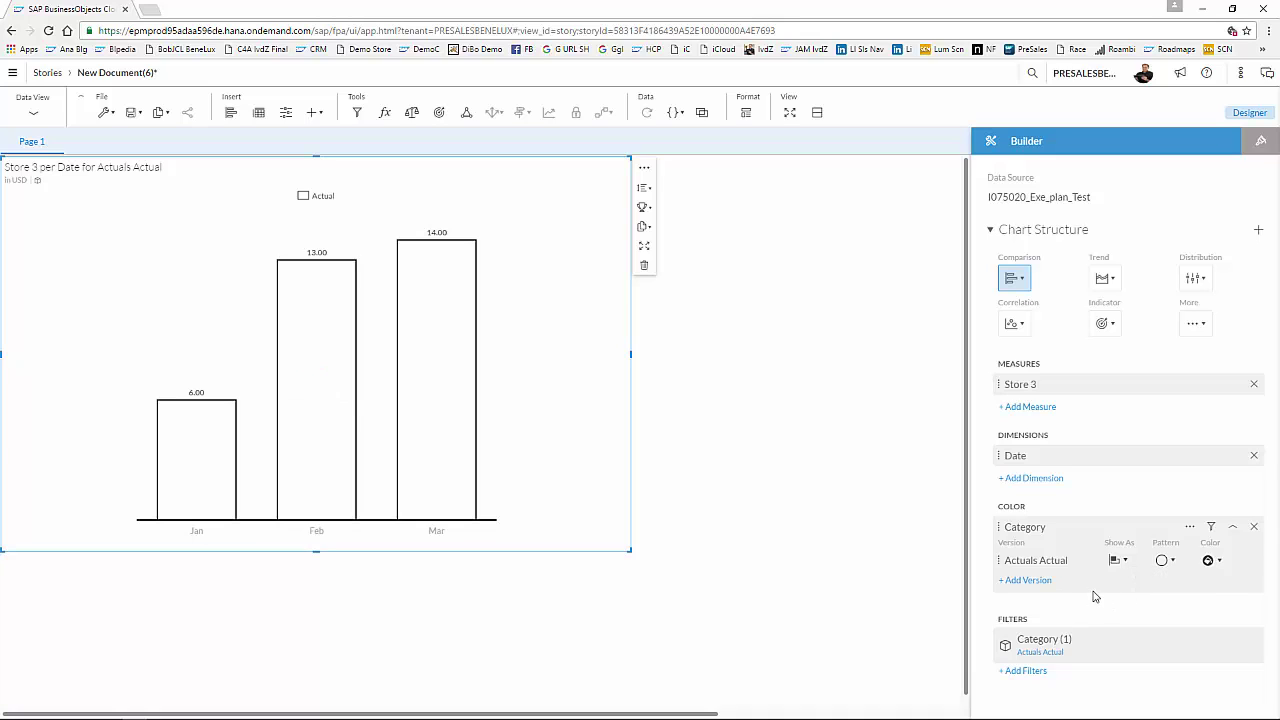
- Add Budget with diagonal hatch and Forecast with dots, then enlarge the chart
{"action": "left_click", "coordinate": [1039, 588]}
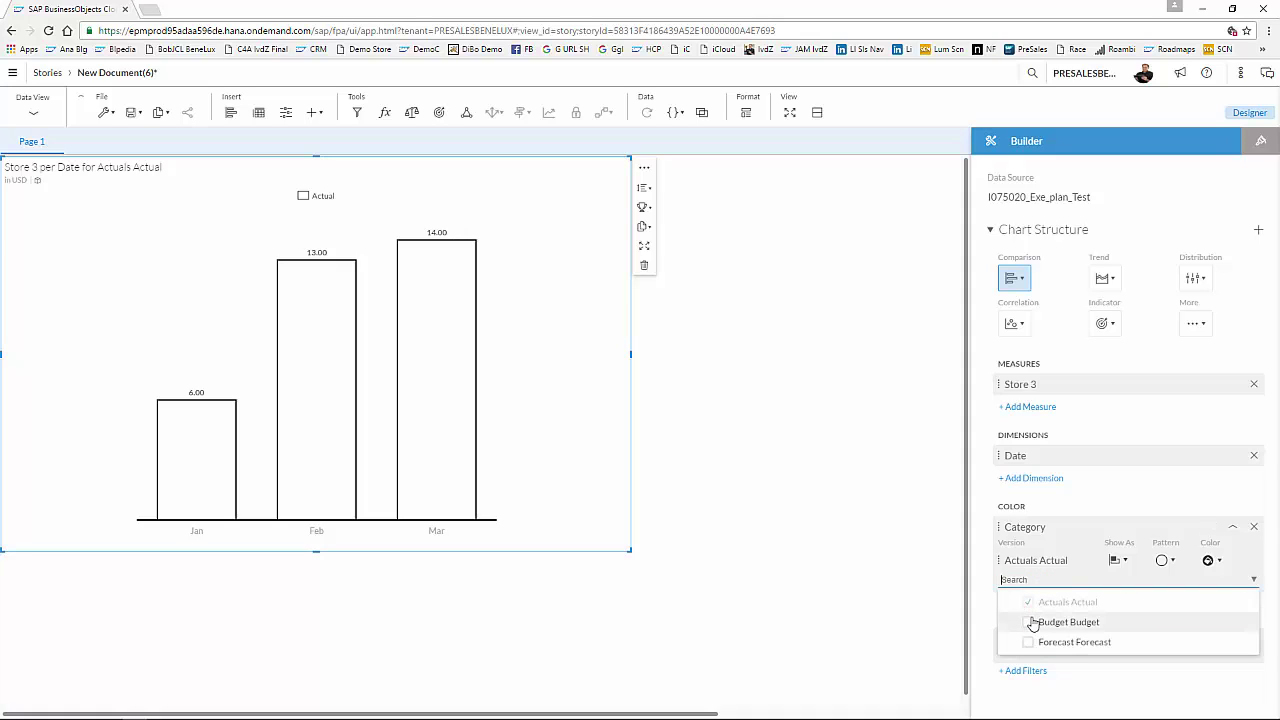
{"action": "left_click", "coordinate": [1040, 621]}
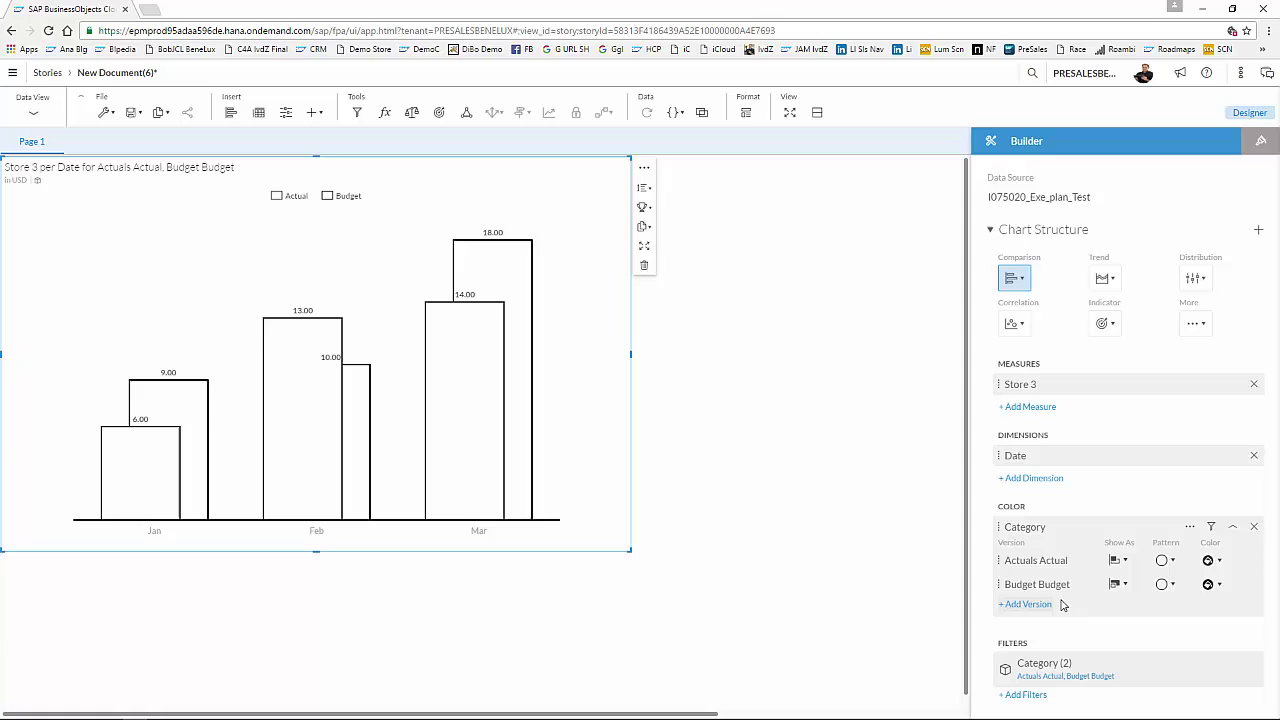
{"action": "left_click", "coordinate": [1172, 590]}
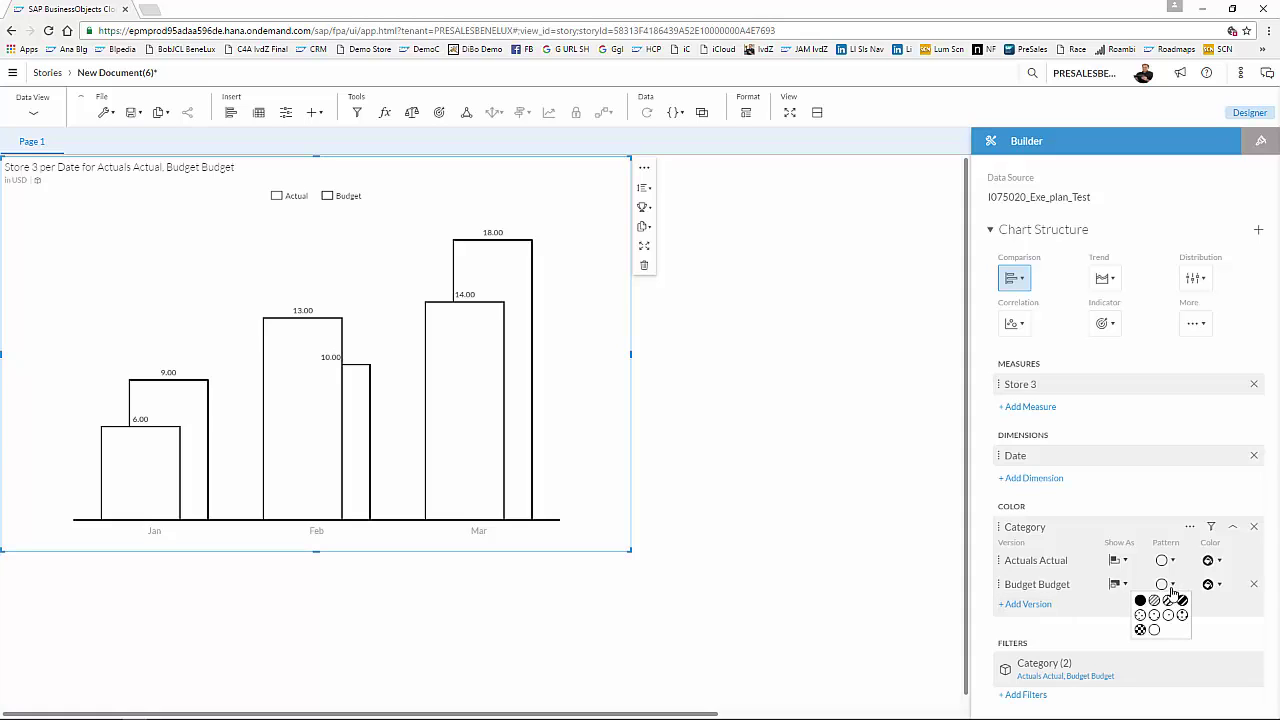
{"action": "left_click", "coordinate": [1160, 605]}
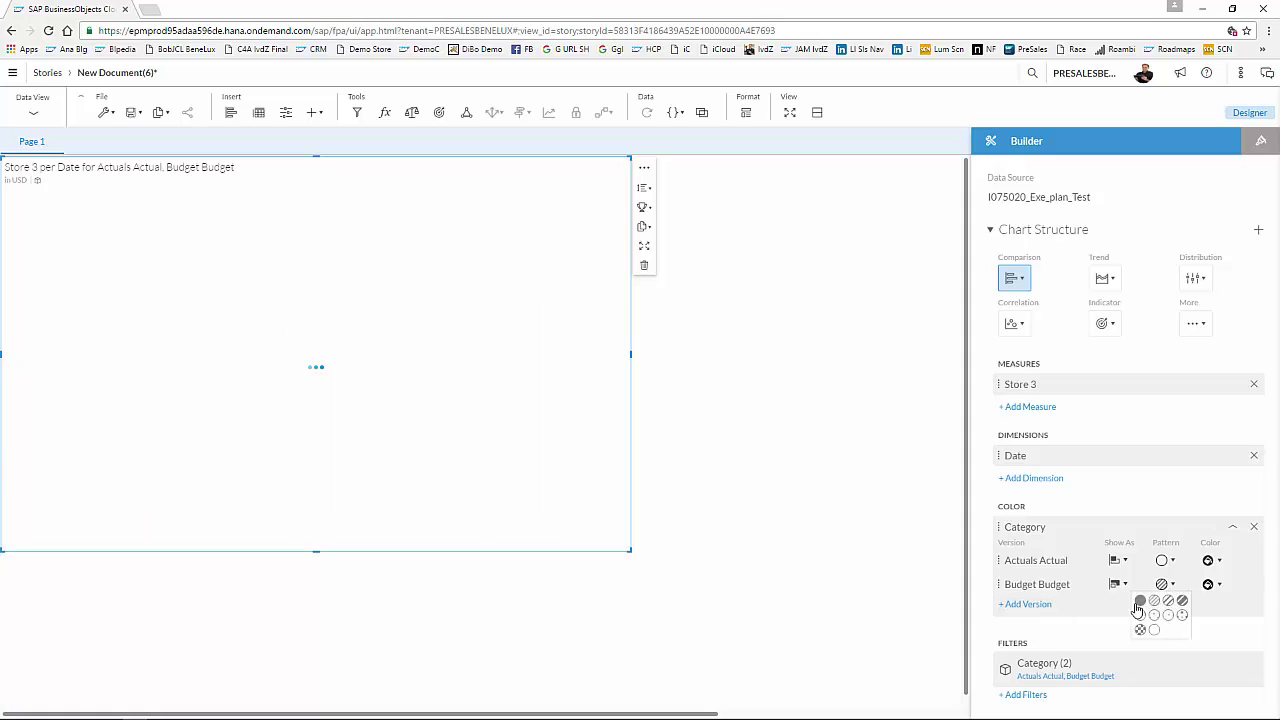
{"action": "left_click", "coordinate": [1040, 606]}
{"action": "left_click", "coordinate": [1058, 666]}
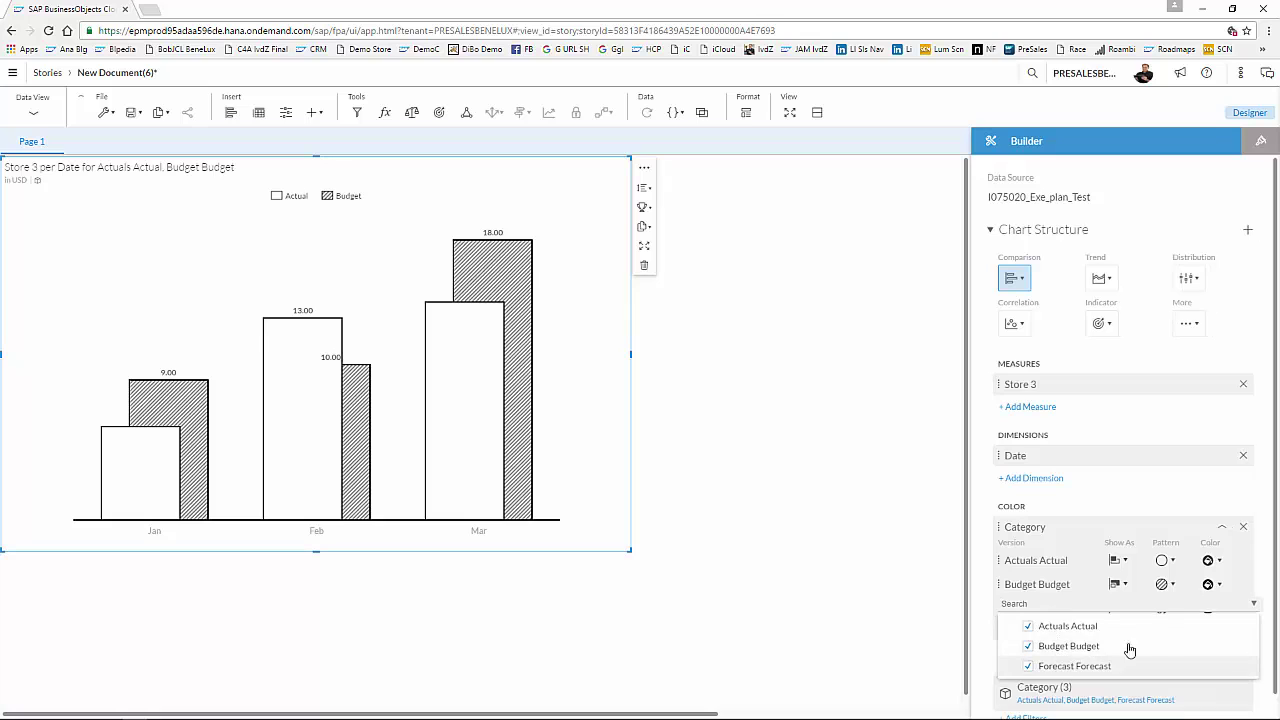
{"action": "left_click", "coordinate": [1170, 610]}
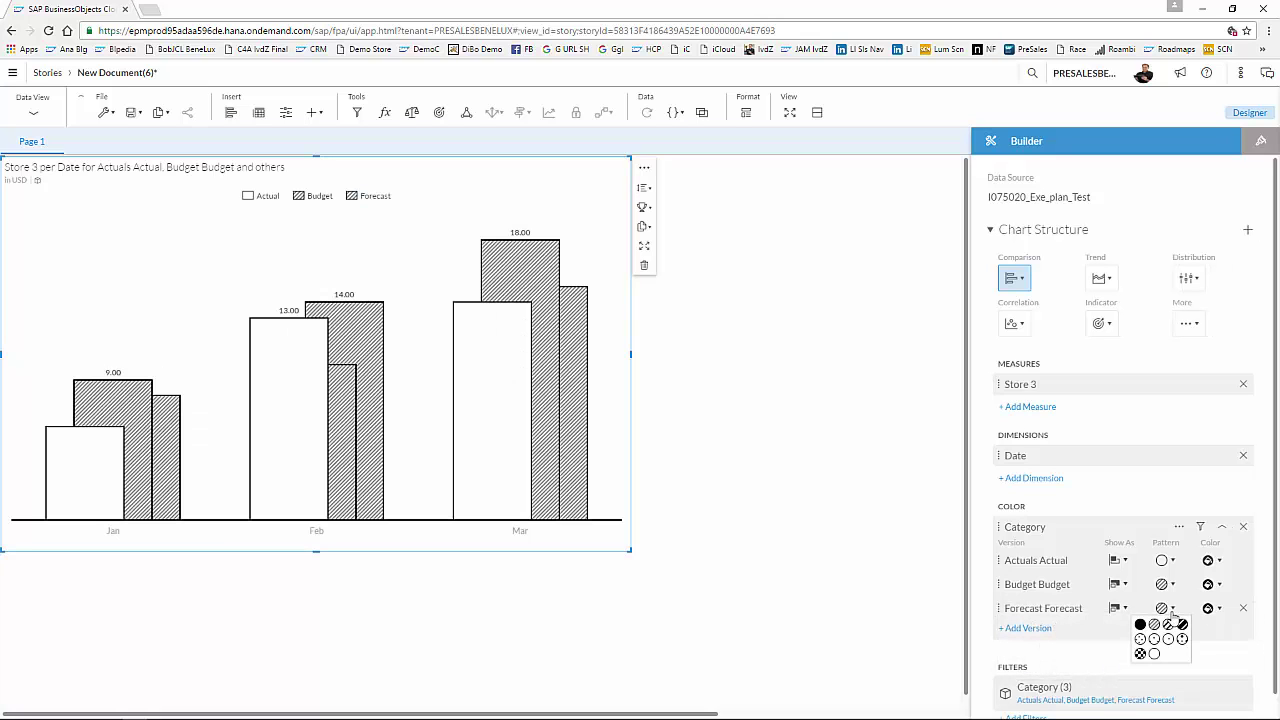
{"action": "left_click", "coordinate": [1155, 651]}
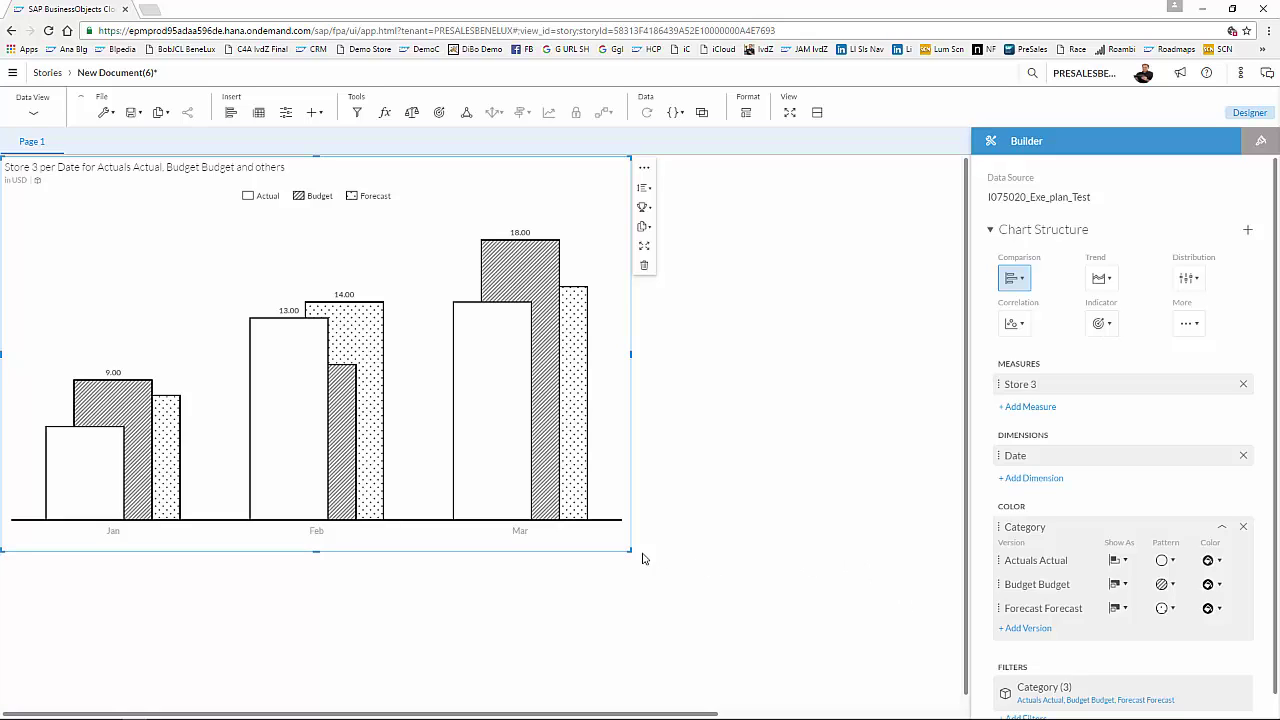
{"action": "left_click_drag", "start_coordinate": [630, 550], "coordinate": [673, 566]}
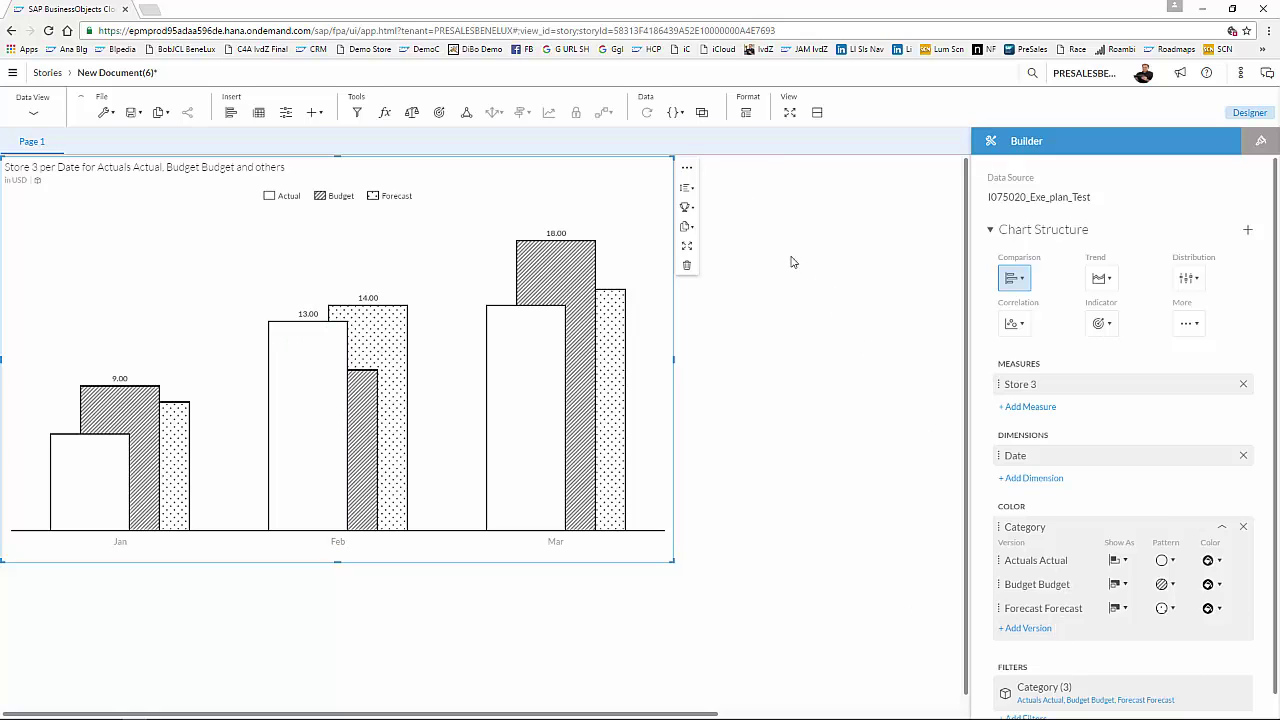
- Start a chart variance comparing the Store 3 measure from the Actuals Actual version
{"action": "left_click", "coordinate": [689, 172]}
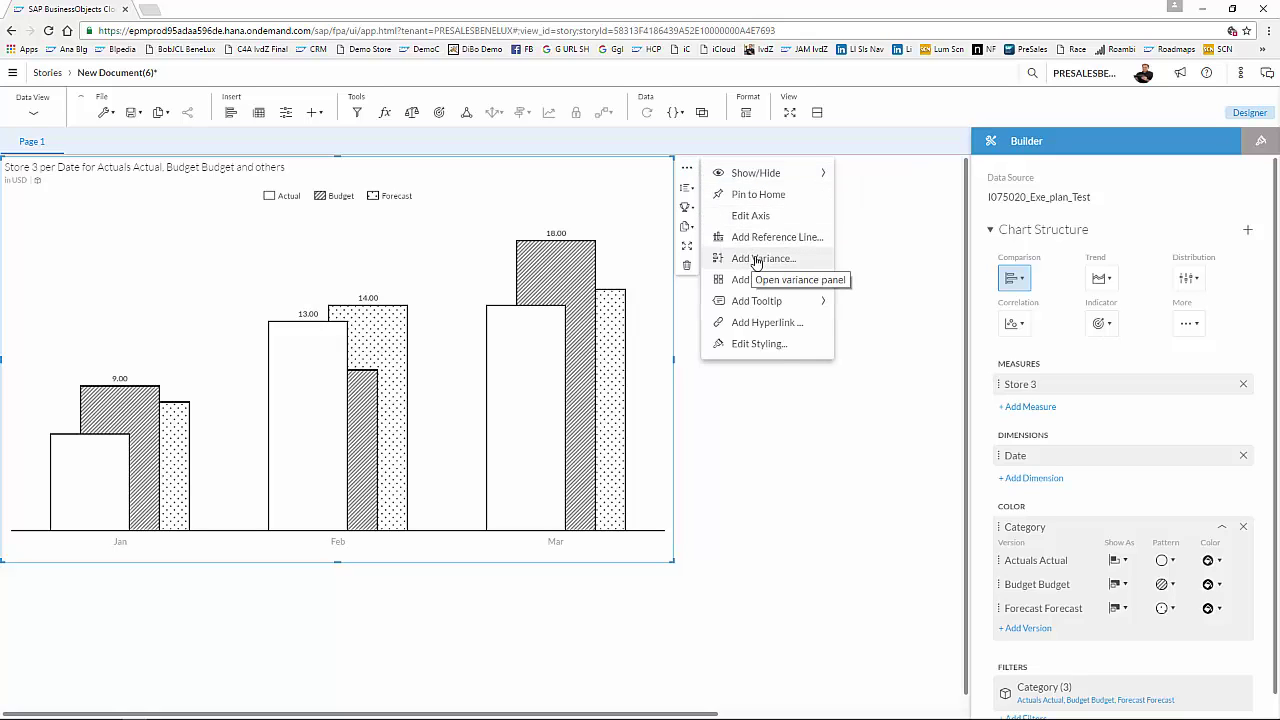
{"action": "left_click", "coordinate": [757, 259]}
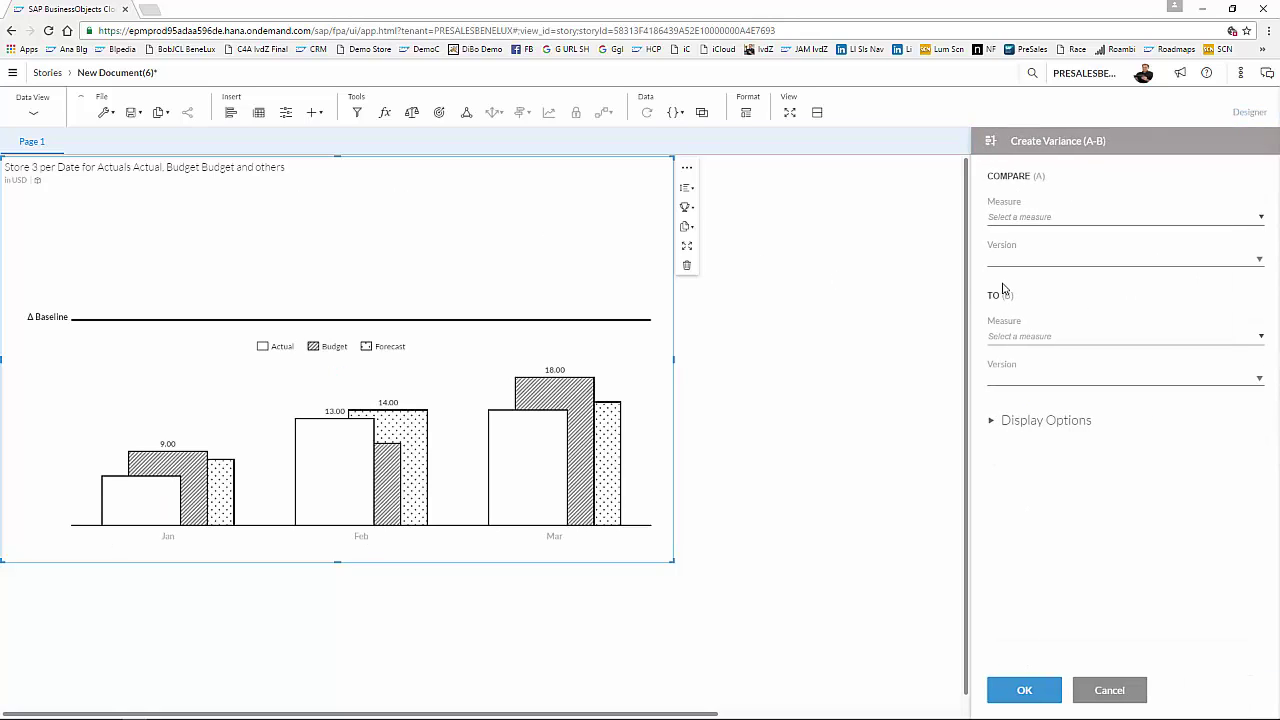
{"action": "left_click", "coordinate": [1257, 216]}
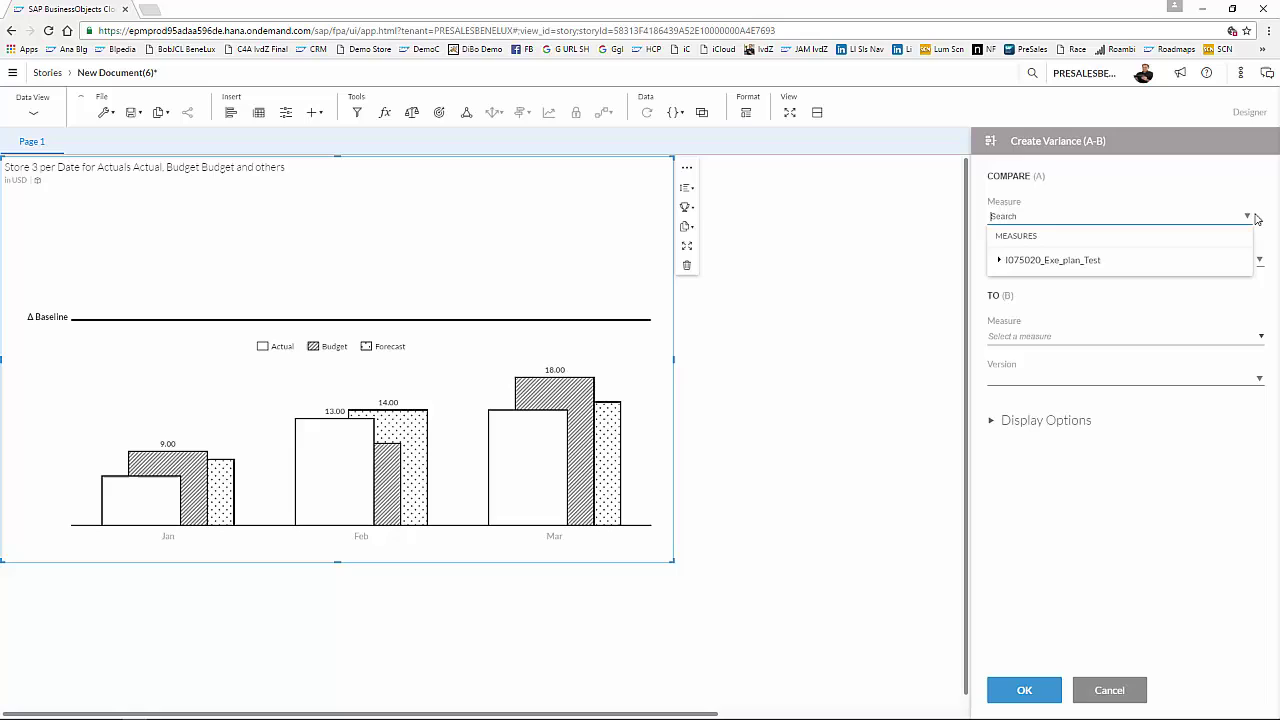
{"action": "left_click", "coordinate": [1112, 262]}
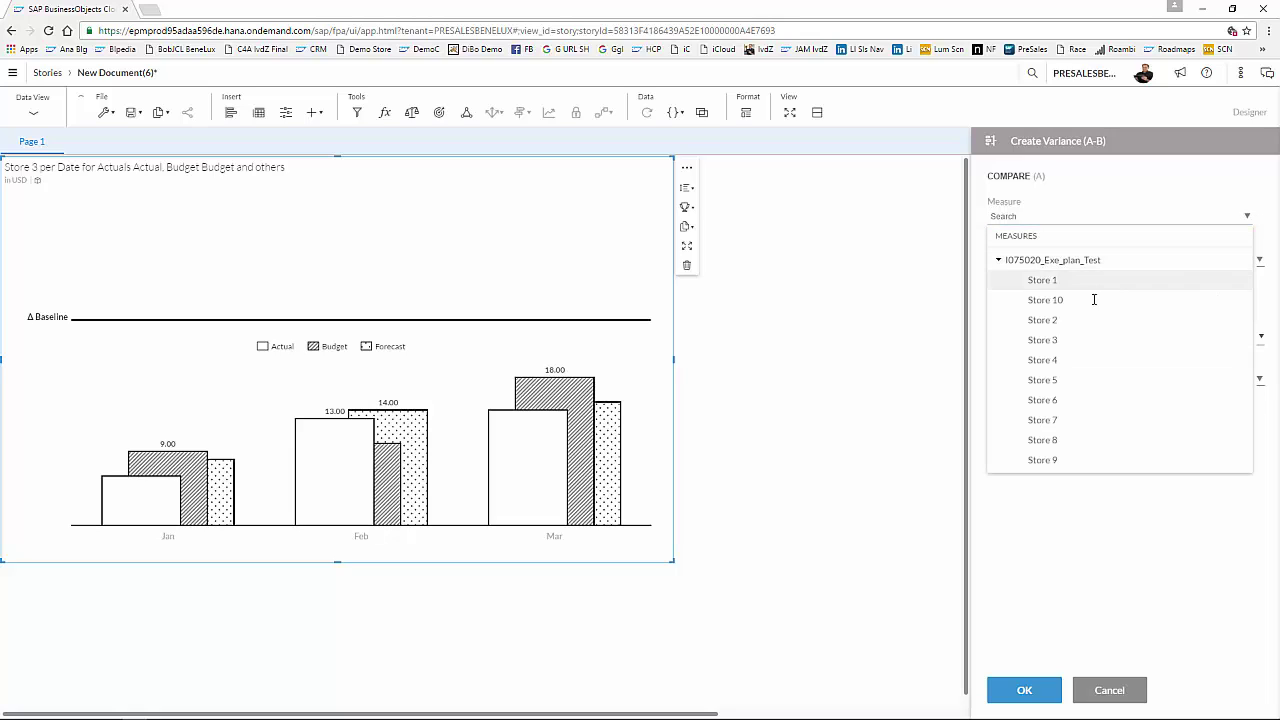
{"action": "left_click", "coordinate": [1083, 345]}
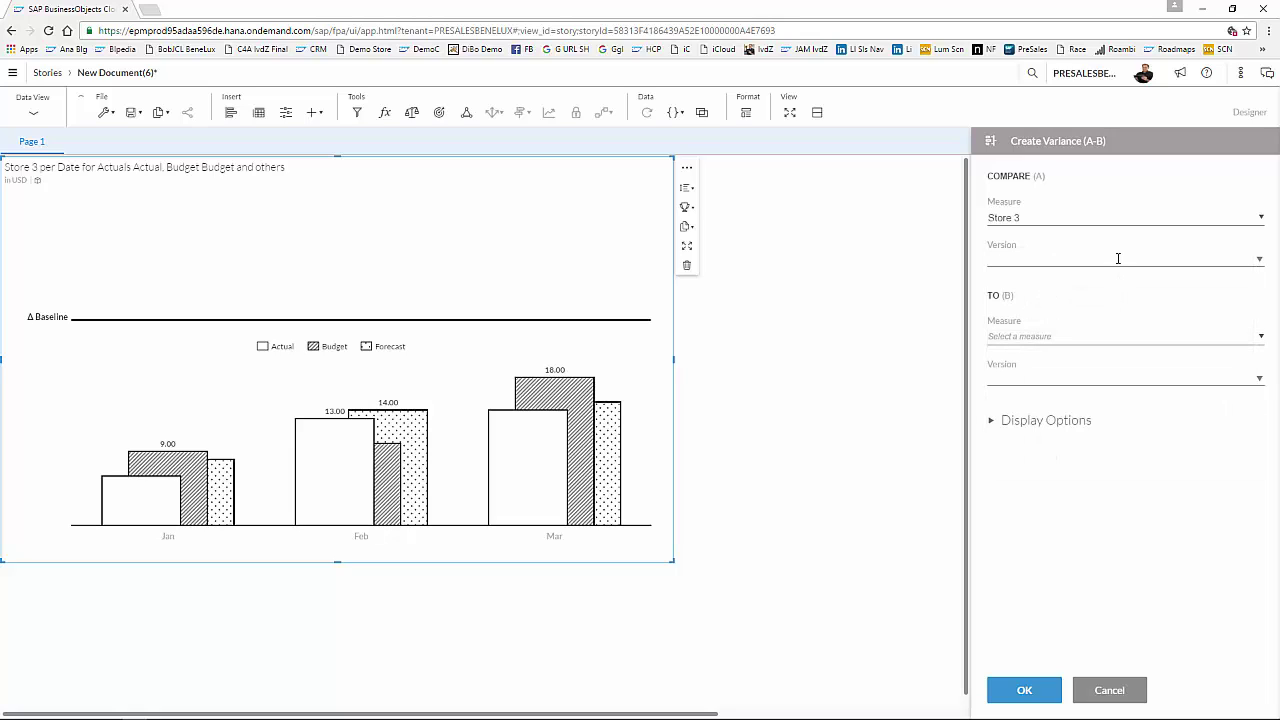
{"action": "left_click", "coordinate": [1116, 261]}
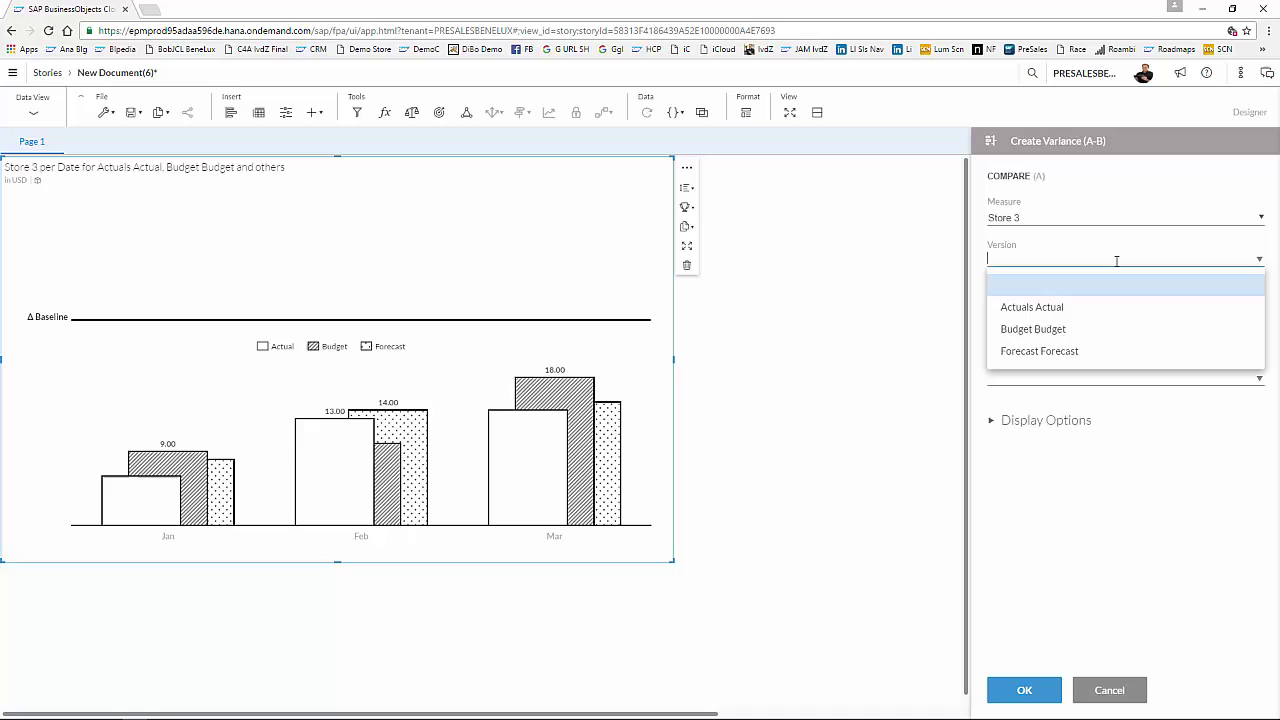
{"action": "left_click", "coordinate": [1081, 309]}
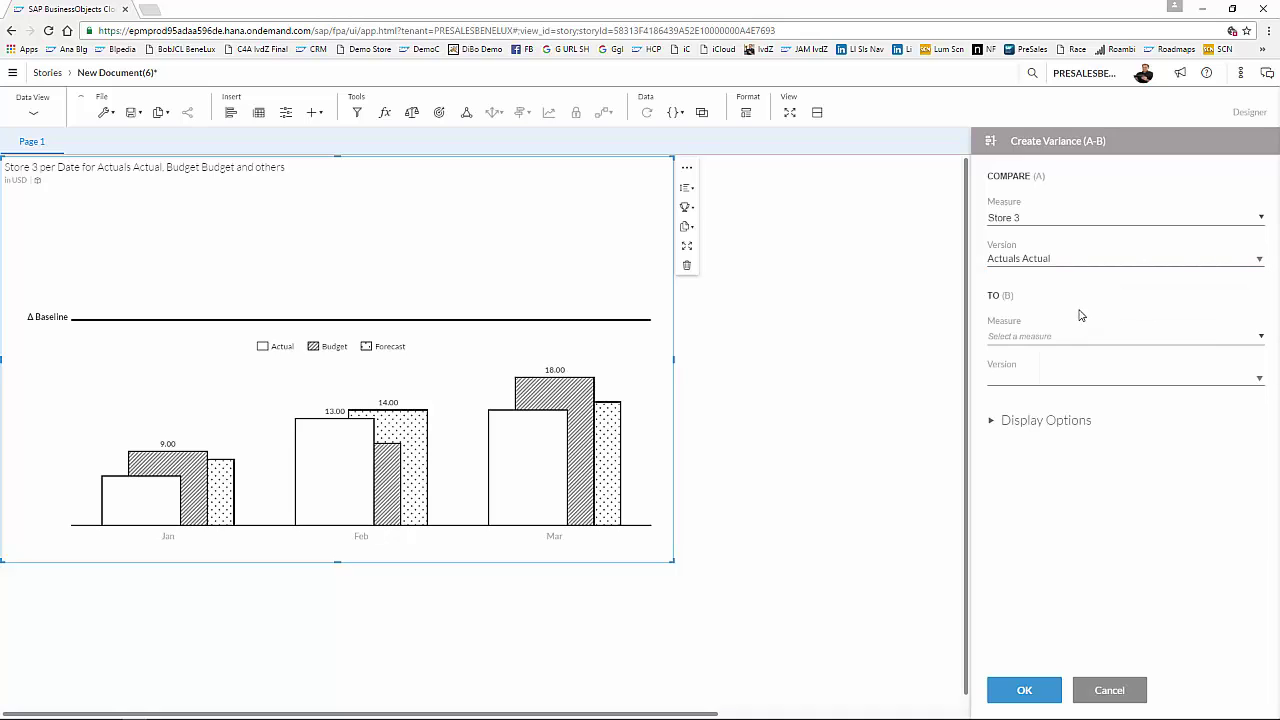
- Compare against Store 3 Budget, also show percentage difference, and enlarge the chart
{"action": "left_click", "coordinate": [1074, 337]}
{"action": "left_click", "coordinate": [1066, 381]}
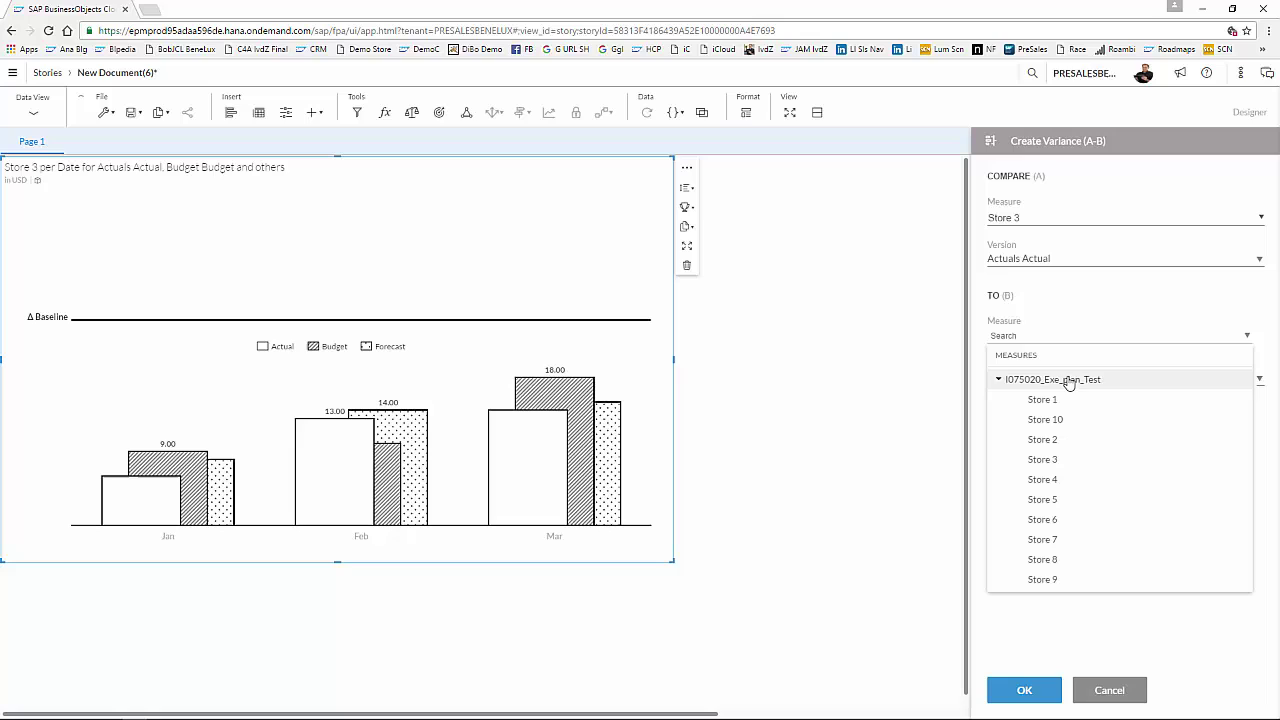
{"action": "left_click", "coordinate": [1062, 459]}
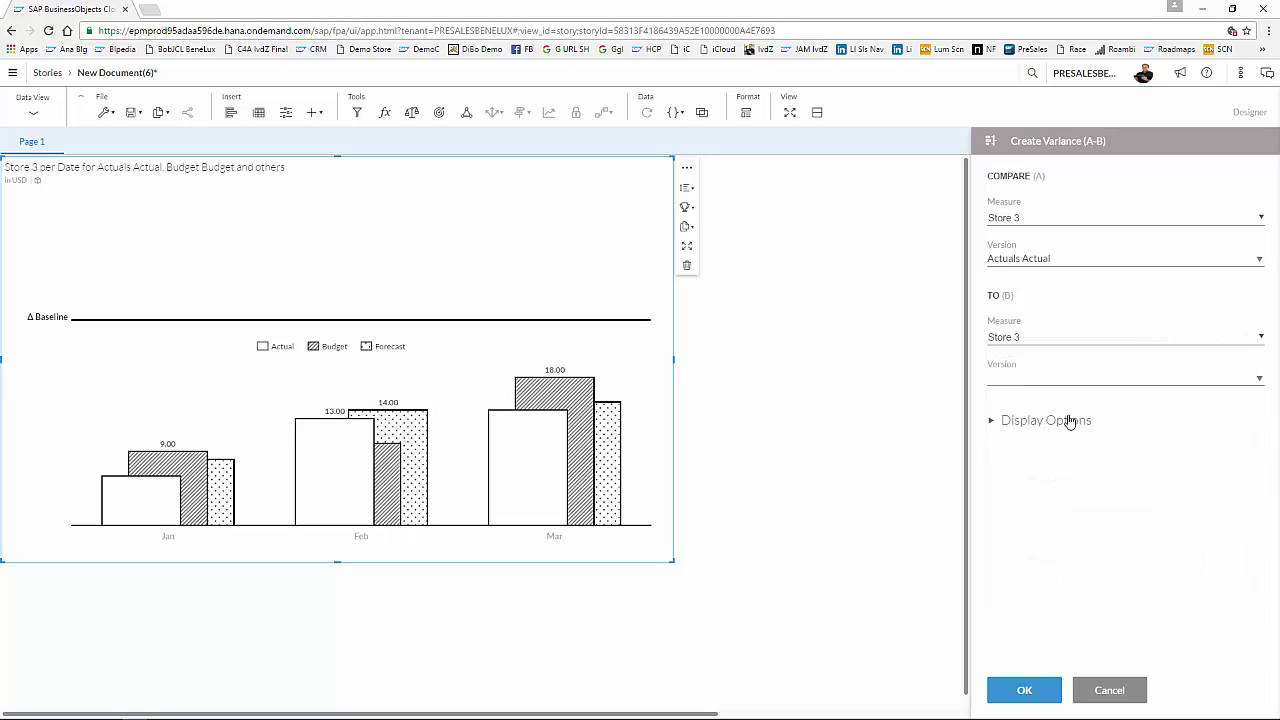
{"action": "left_click", "coordinate": [1054, 380]}
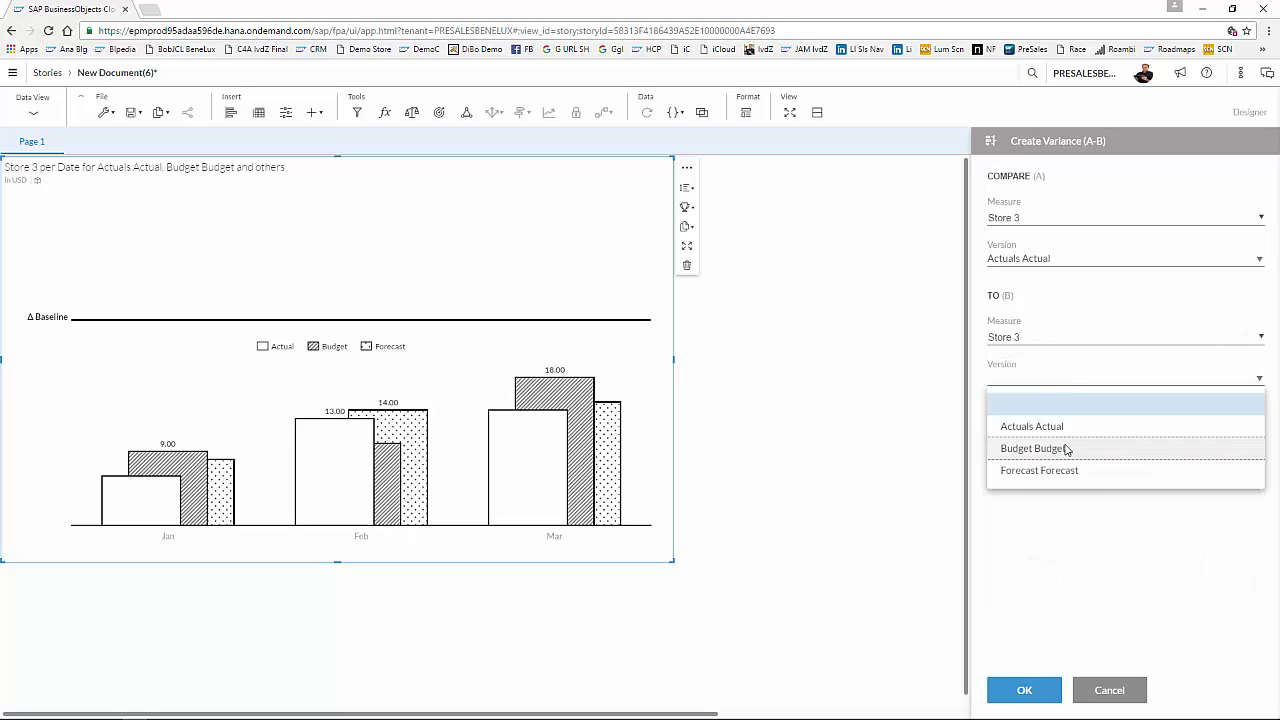
{"action": "left_click", "coordinate": [1067, 450]}
{"action": "left_click", "coordinate": [990, 420]}
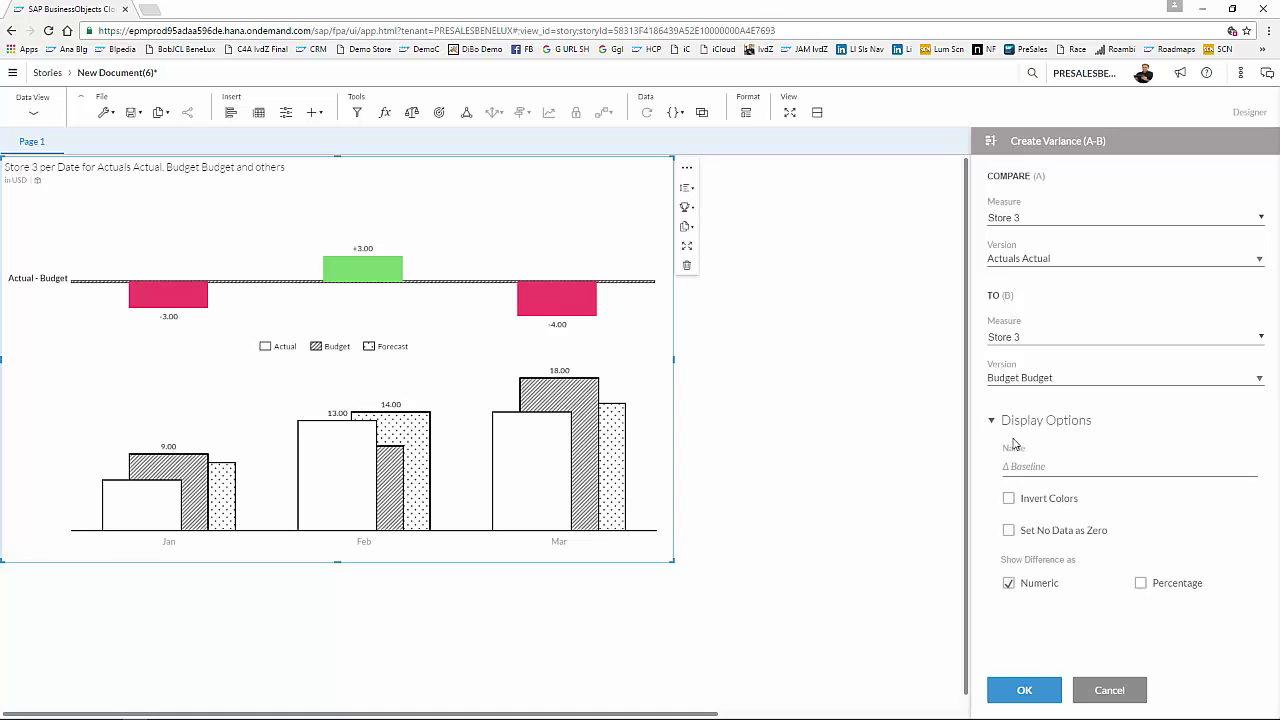
{"action": "left_click", "coordinate": [1141, 583]}
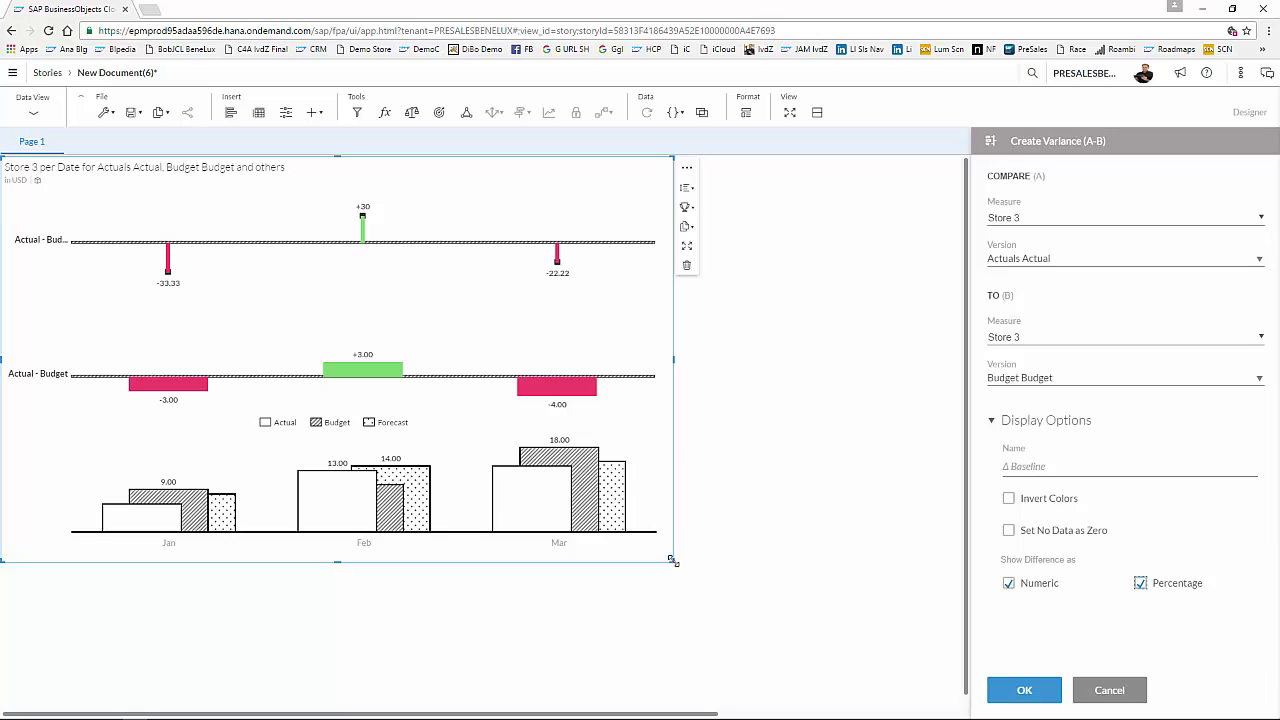
{"action": "left_click_drag", "start_coordinate": [673, 561], "coordinate": [790, 665]}
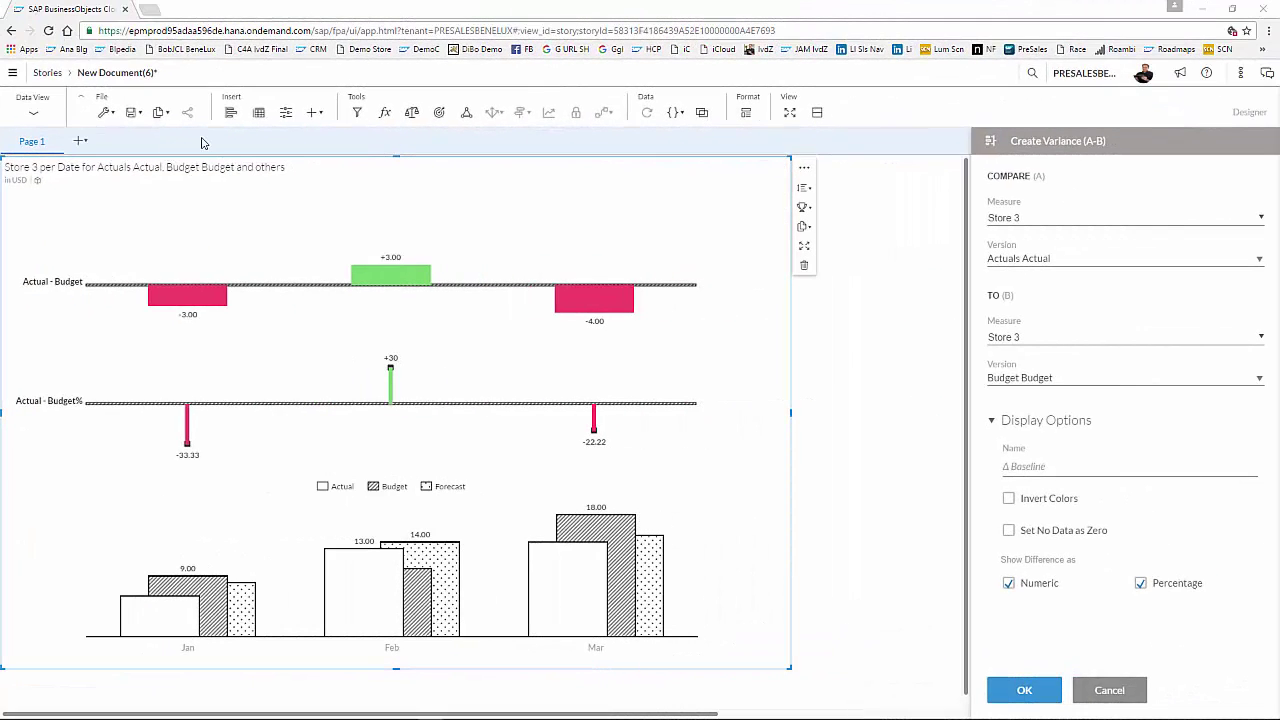
- Add a grid page with a table from the I075020_Exe_plan_Test model
{"action": "left_click", "coordinate": [79, 146]}
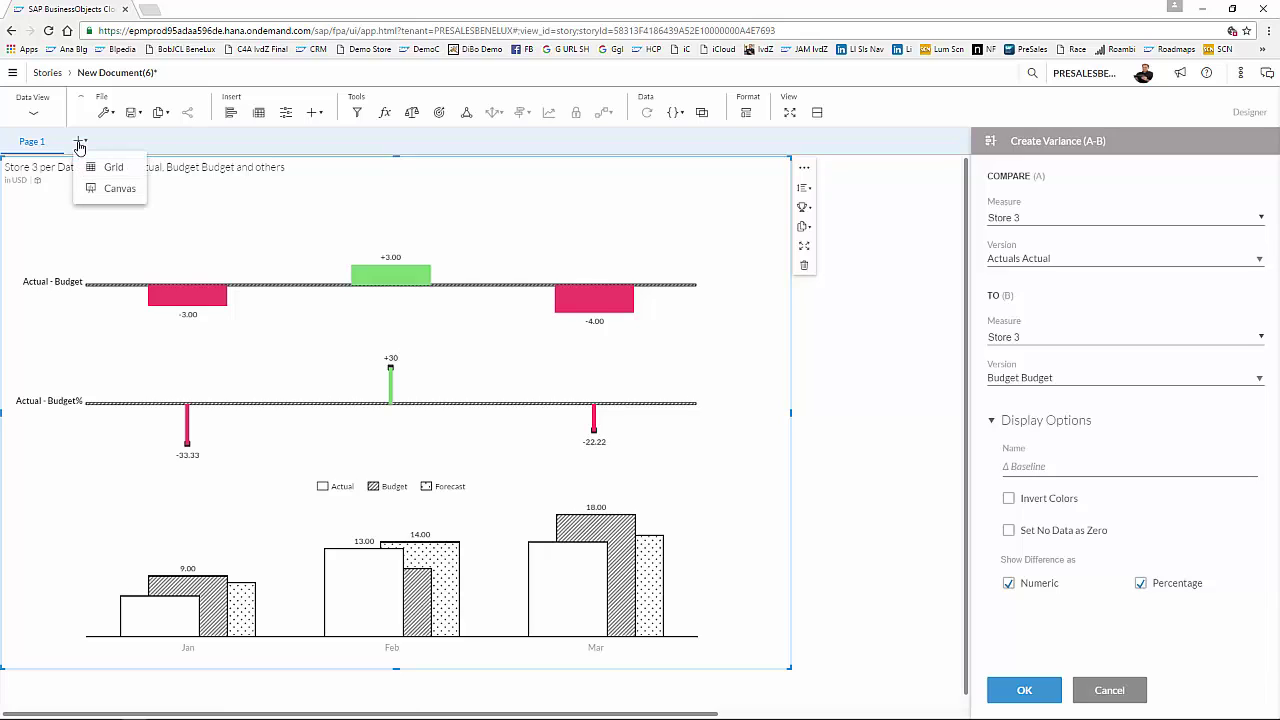
{"action": "left_click", "coordinate": [109, 167]}
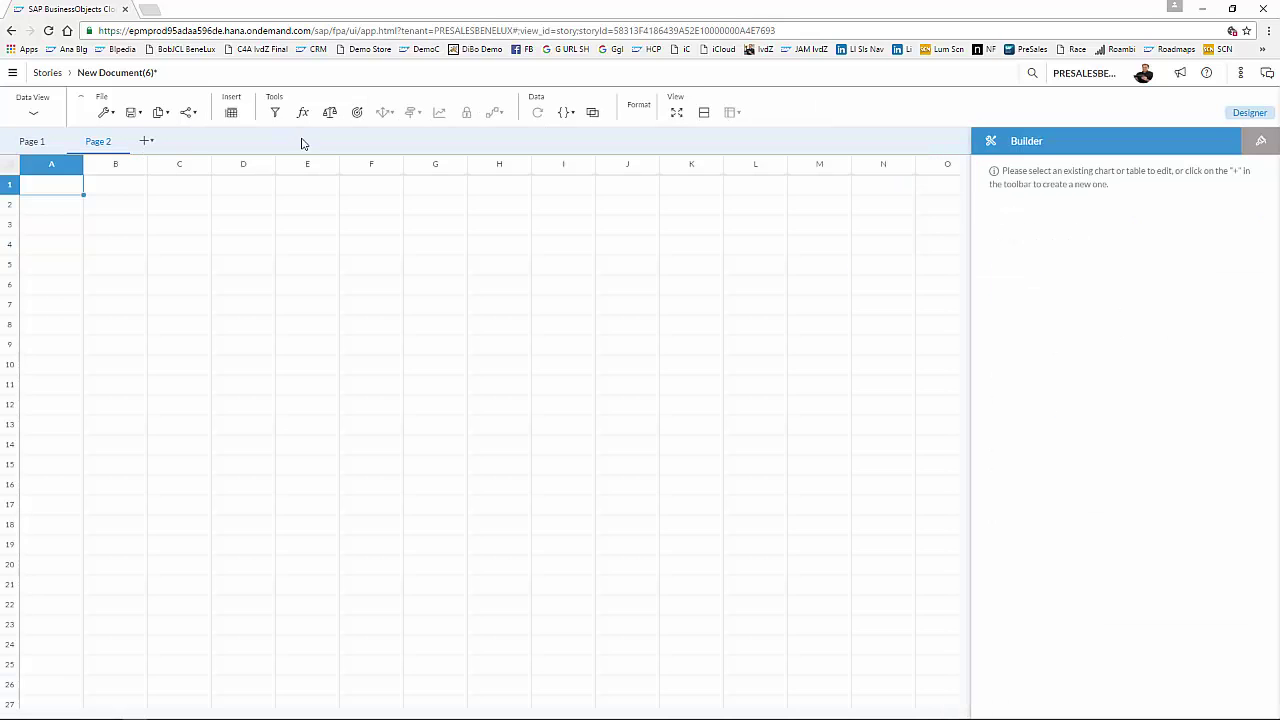
{"action": "left_click", "coordinate": [233, 115]}
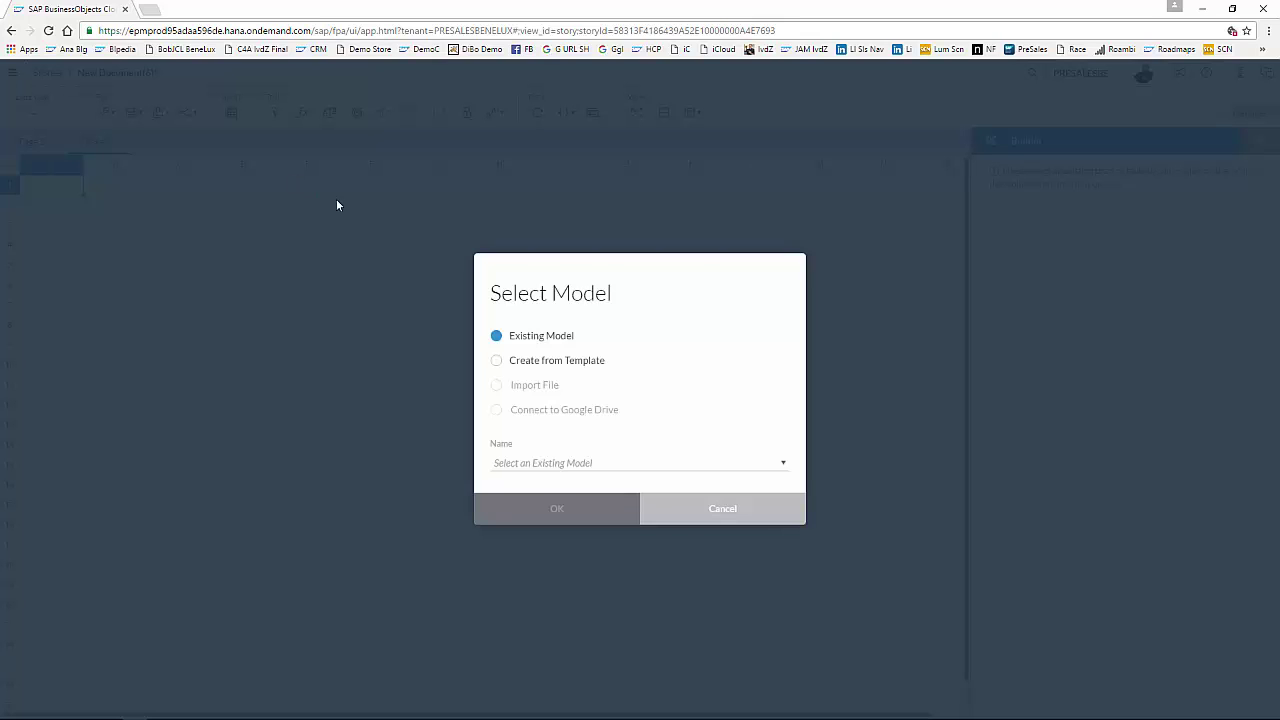
{"action": "left_click", "coordinate": [567, 467]}
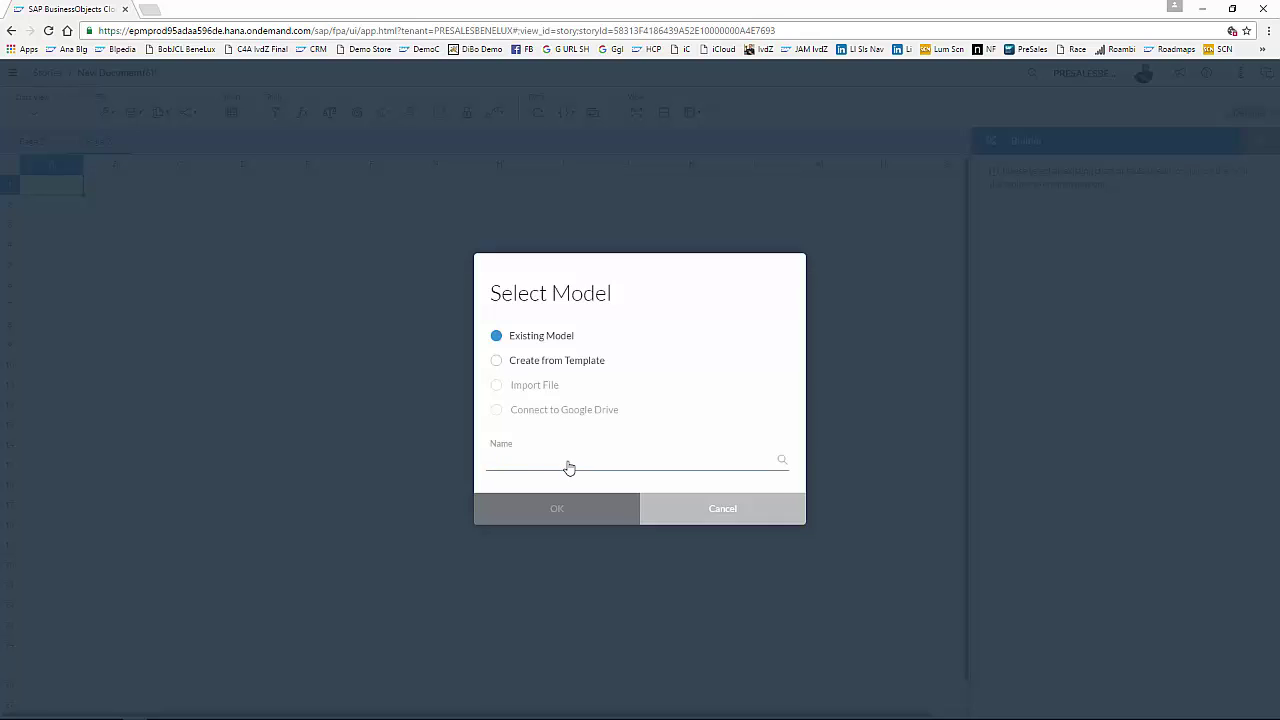
{"action": "left_click", "coordinate": [560, 504]}
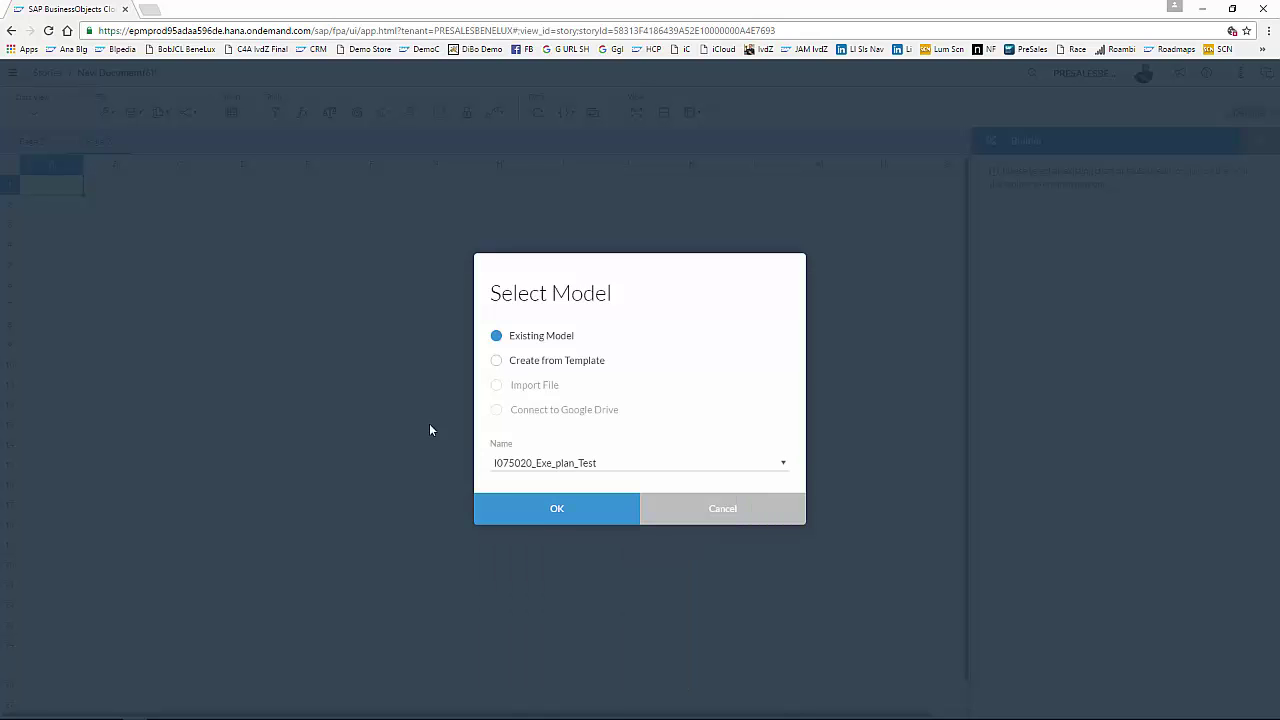
{"action": "left_click", "coordinate": [540, 508]}
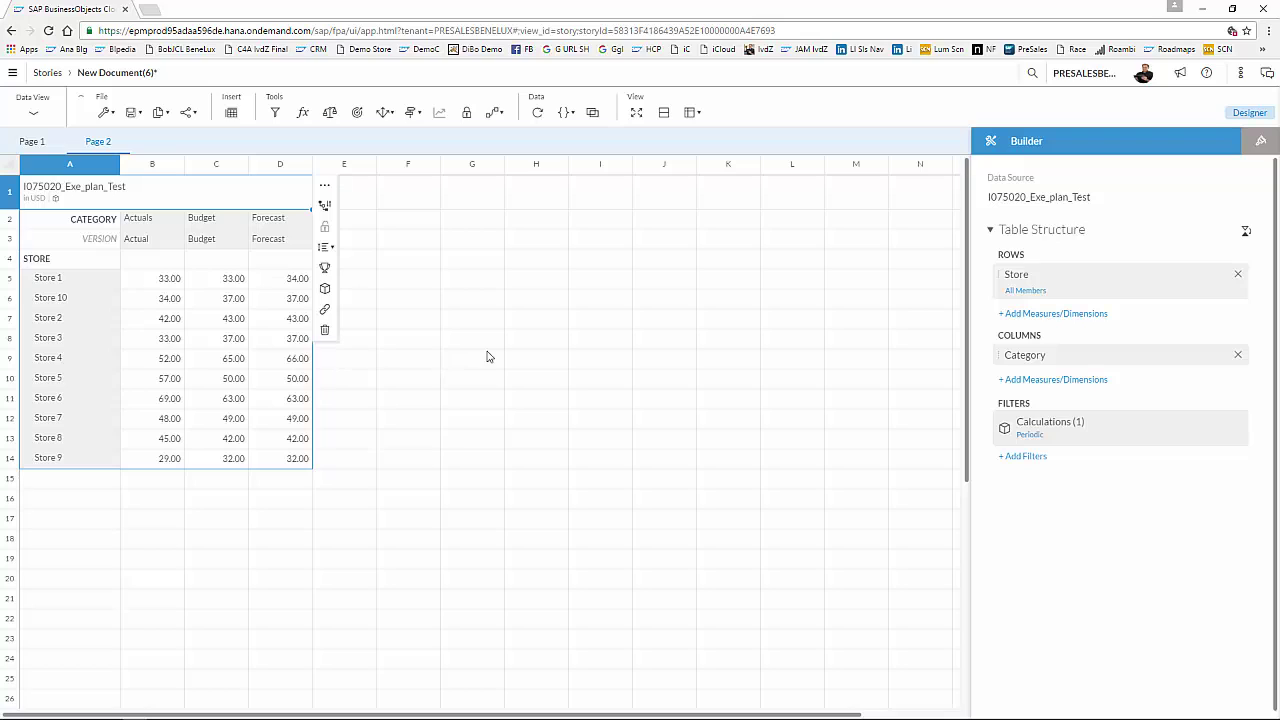
- Add Date as a row dimension and expand Store 3's dates to 2016
{"action": "left_click", "coordinate": [1021, 316]}
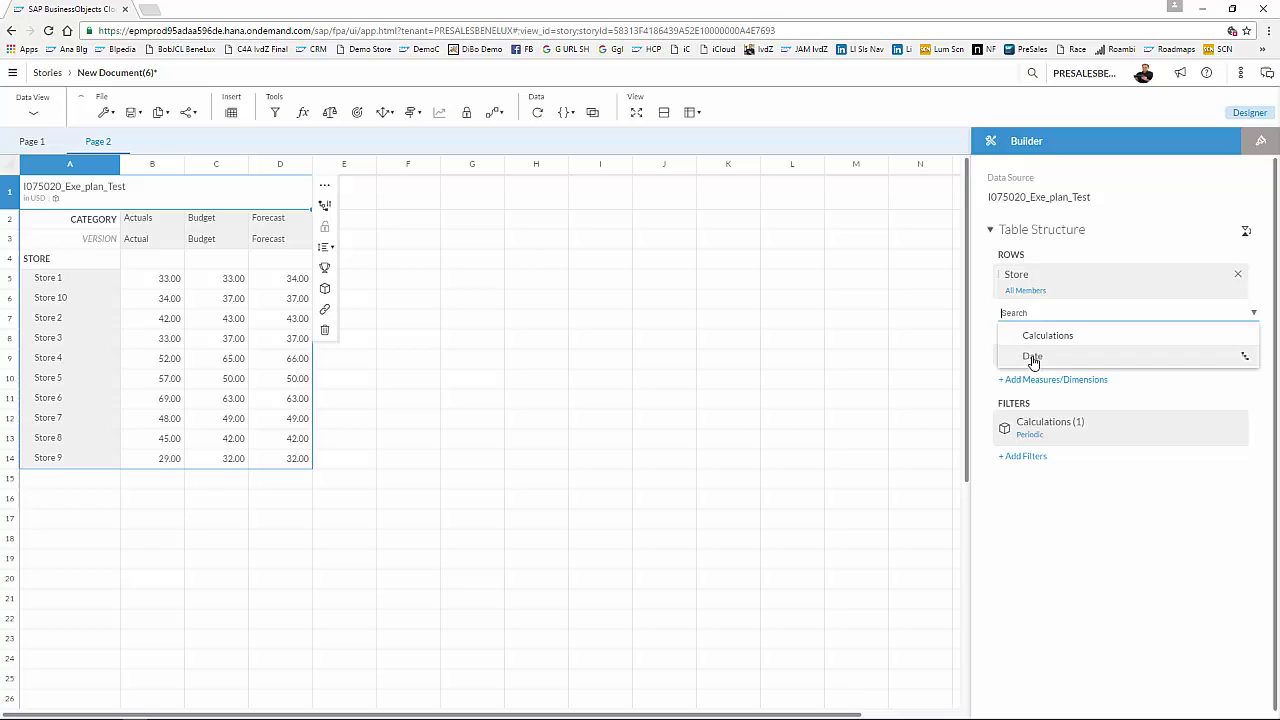
{"action": "left_click", "coordinate": [1033, 358]}
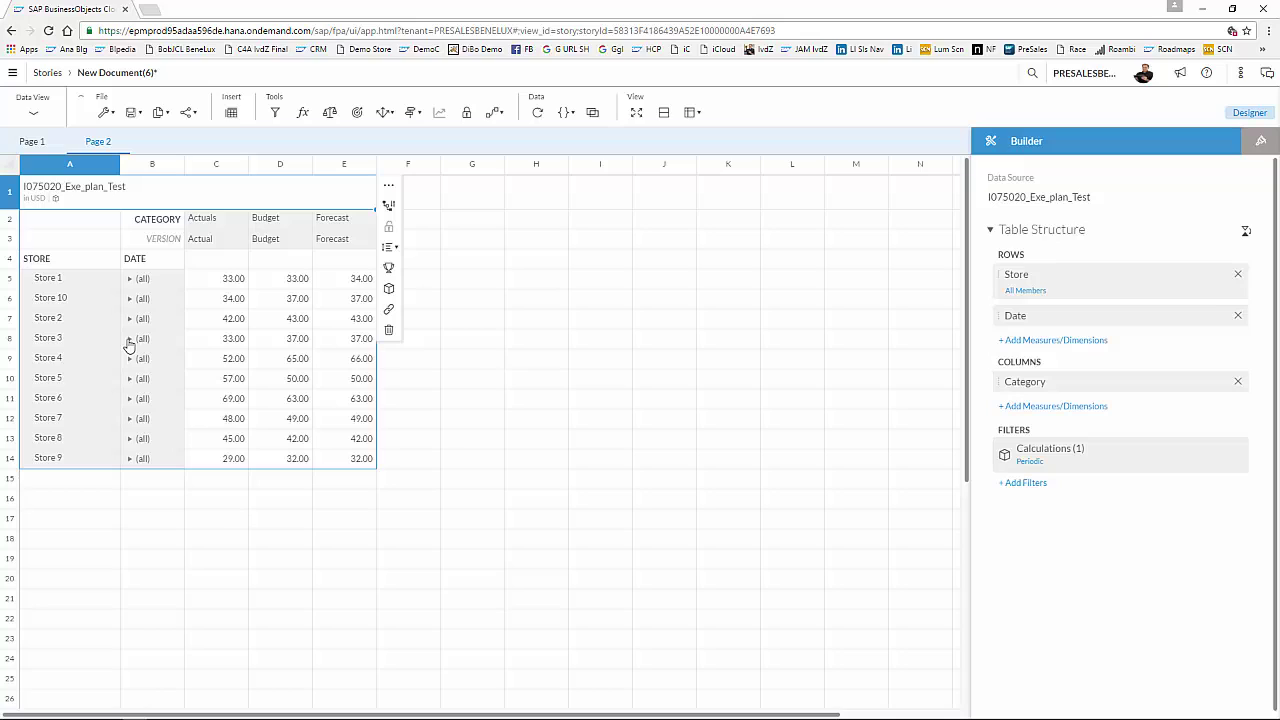
{"action": "left_click", "coordinate": [129, 343]}
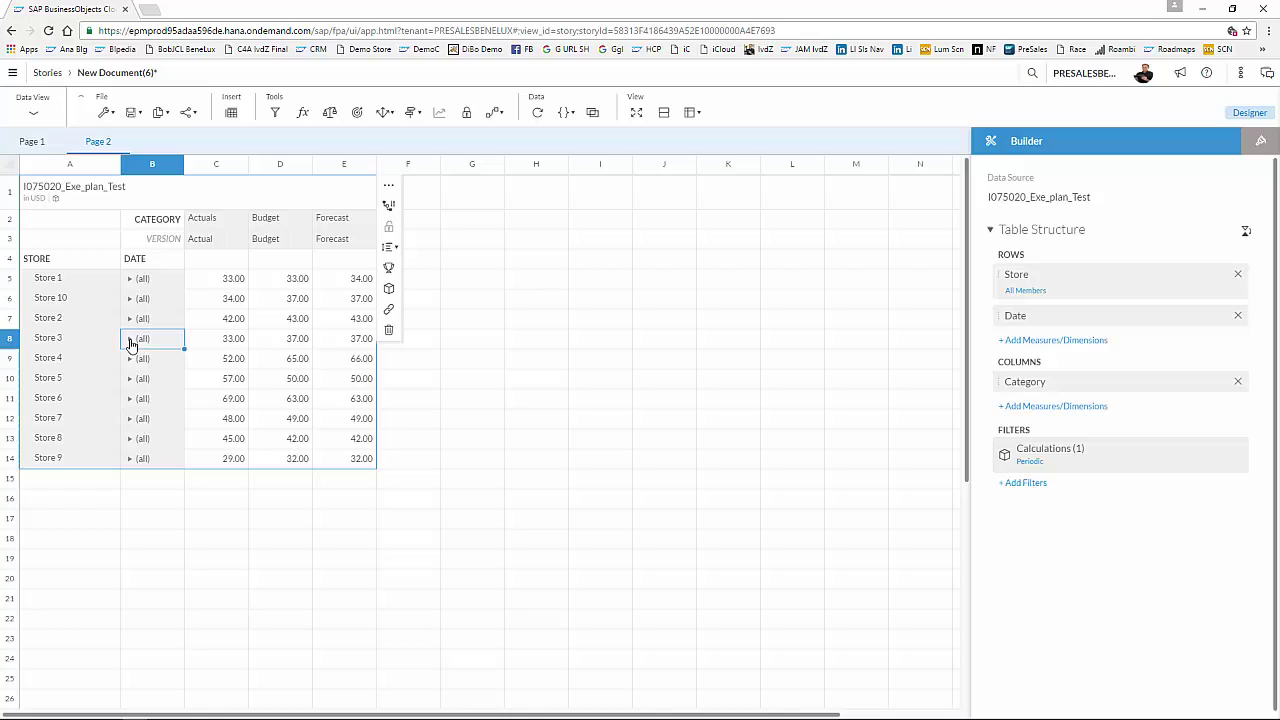
{"action": "left_click", "coordinate": [129, 341]}
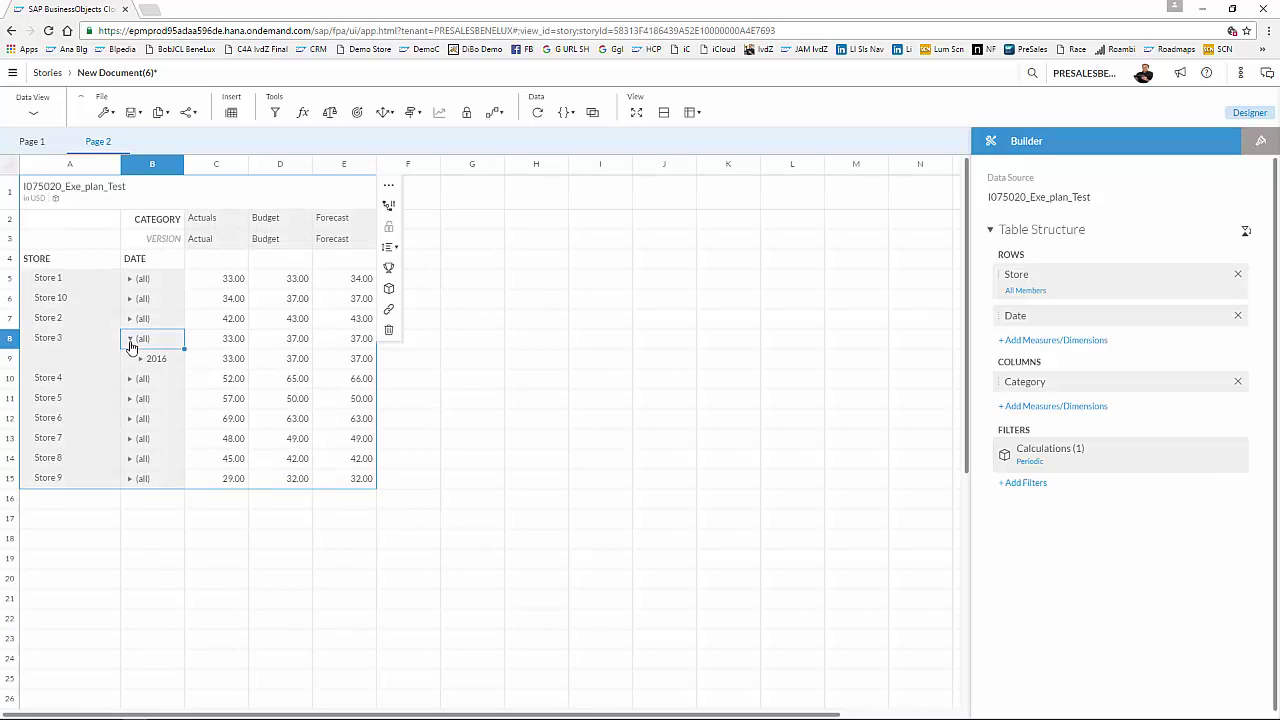
- Expand Store 3's 2016 and Q1 (2016) rows and change the Q1 Budget to 42
{"action": "left_click", "coordinate": [139, 362]}
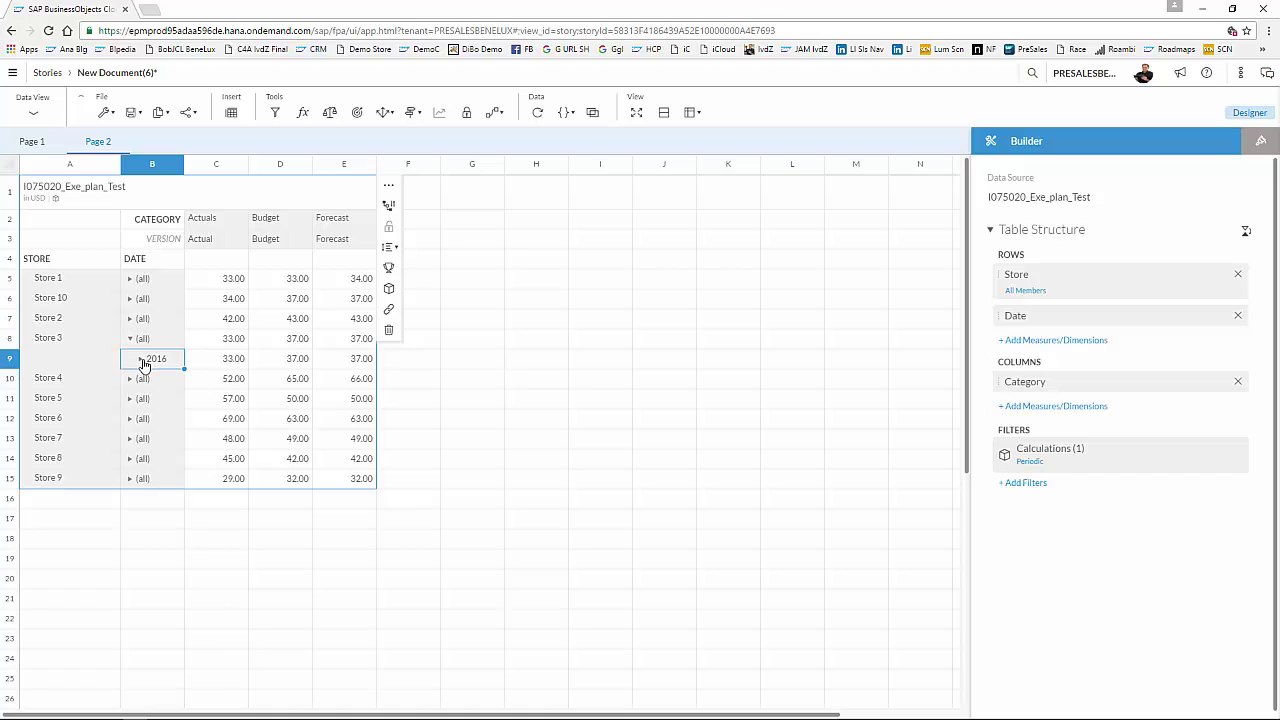
{"action": "left_click", "coordinate": [141, 359]}
{"action": "left_click", "coordinate": [149, 377]}
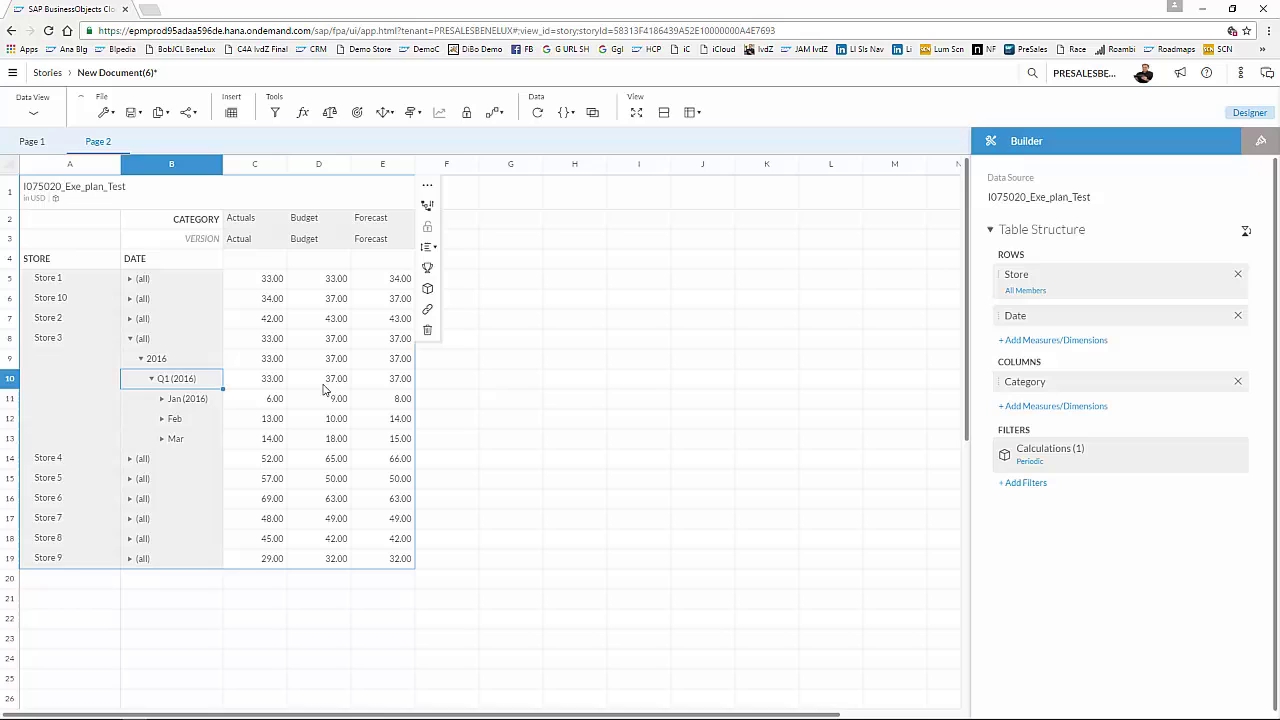
{"action": "left_click", "coordinate": [329, 378]}
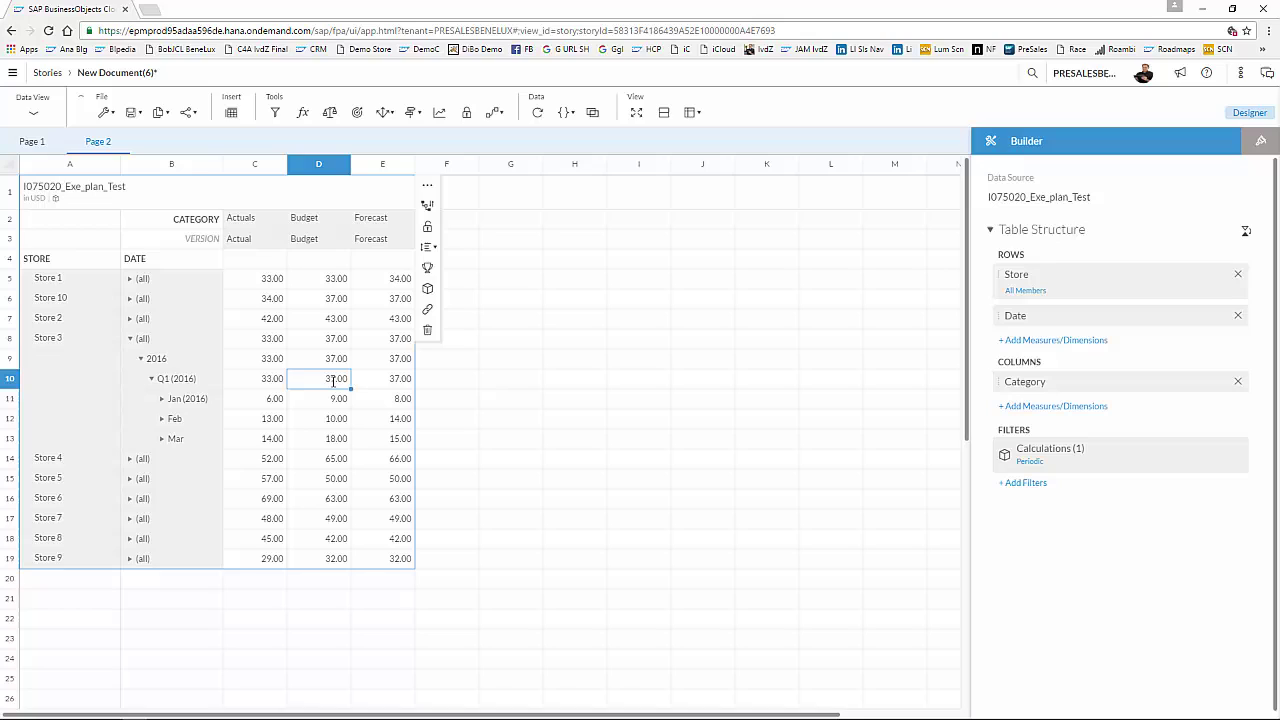
{"action": "double_click", "coordinate": [334, 380]}
{"action": "key", "text": "Return"}
{"action": "left_click", "coordinate": [334, 380]}
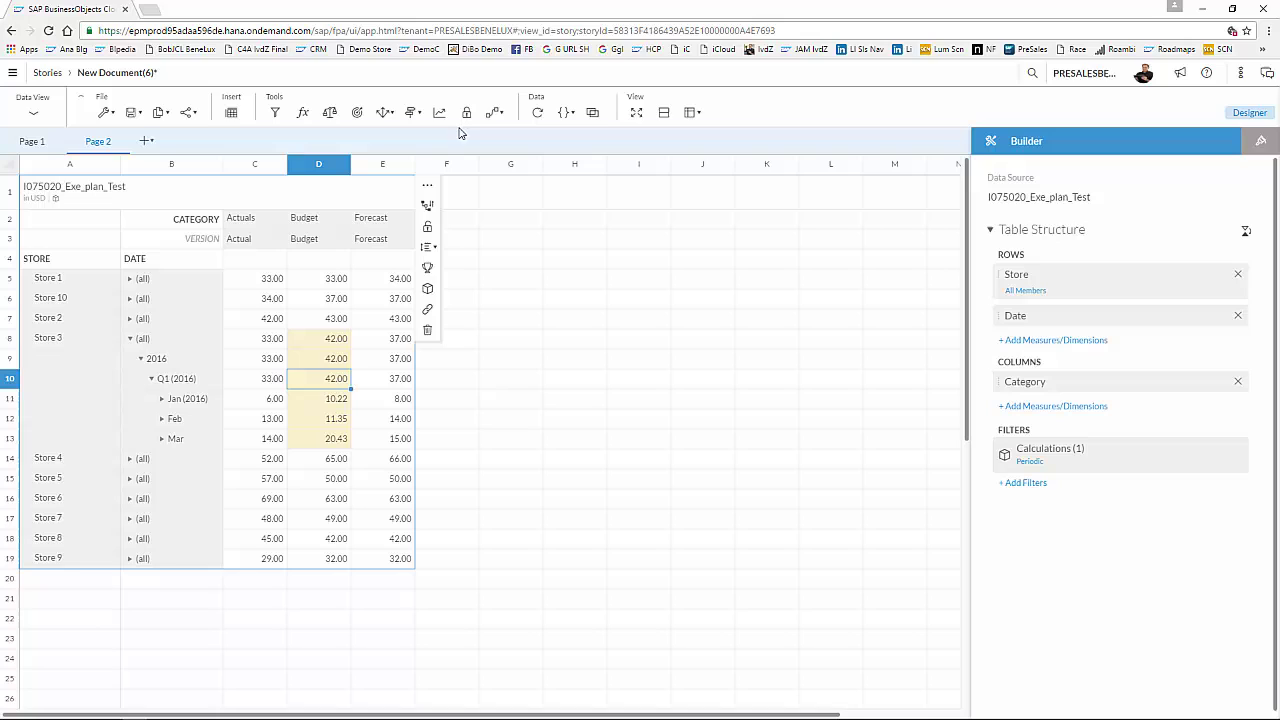
- Open Spreading for the Q1 Budget and change the Jan weight to 10.5
{"action": "left_click", "coordinate": [416, 116]}
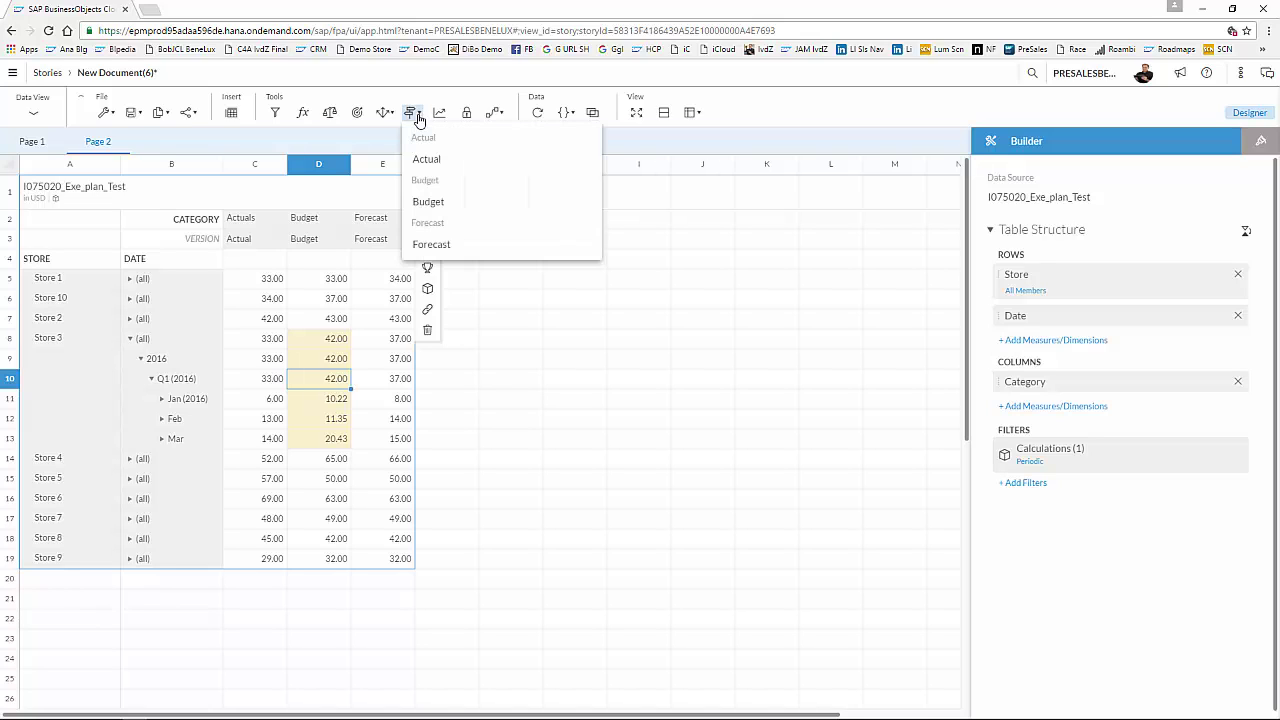
{"action": "left_click", "coordinate": [390, 116]}
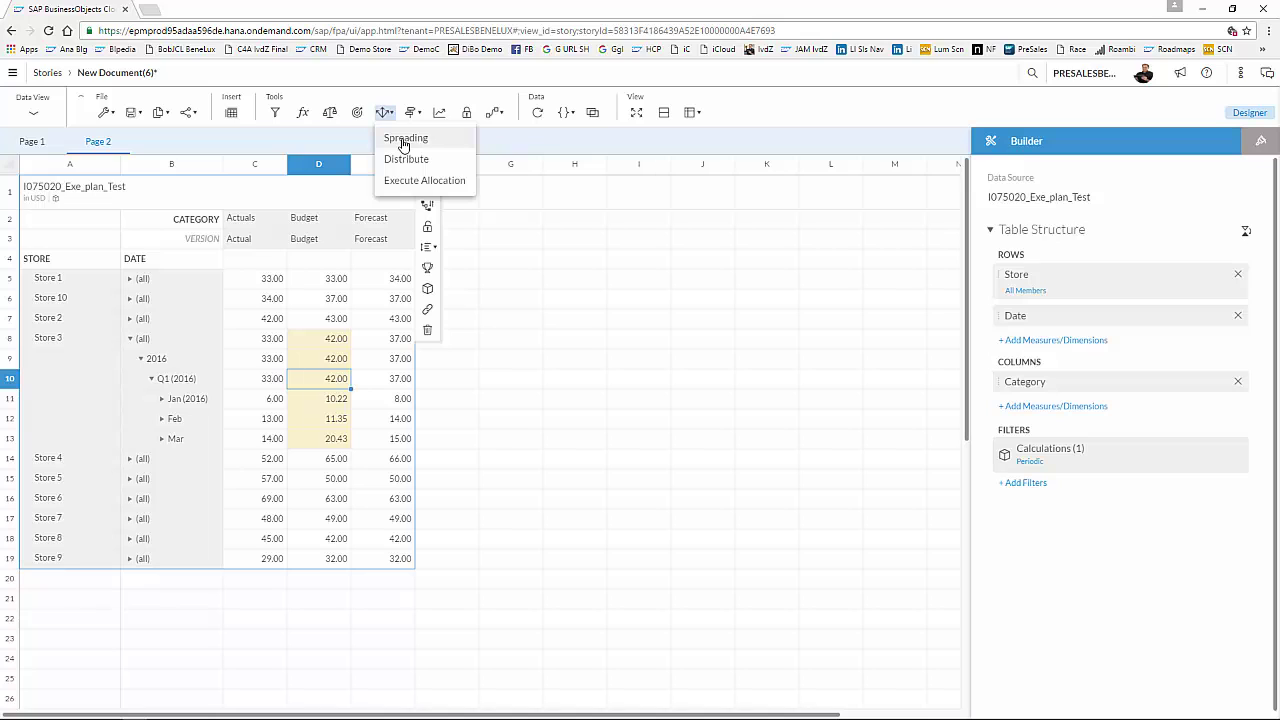
{"action": "left_click", "coordinate": [404, 143]}
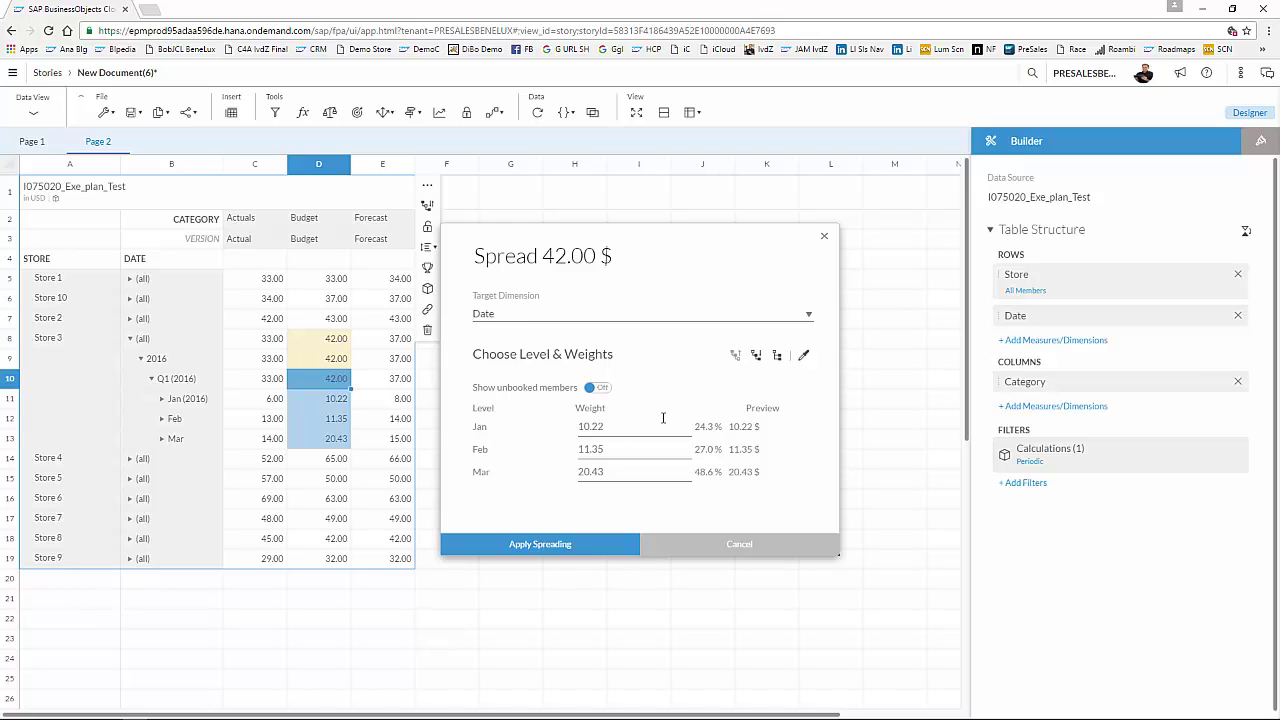
{"action": "left_click_drag", "start_coordinate": [615, 426], "coordinate": [595, 428]}
{"action": "type", "text": "50"}
{"action": "left_click", "coordinate": [584, 545]}
- Apply the spreading, then publish the edited Budget as new version Budget_V1
{"action": "left_click", "coordinate": [532, 405]}
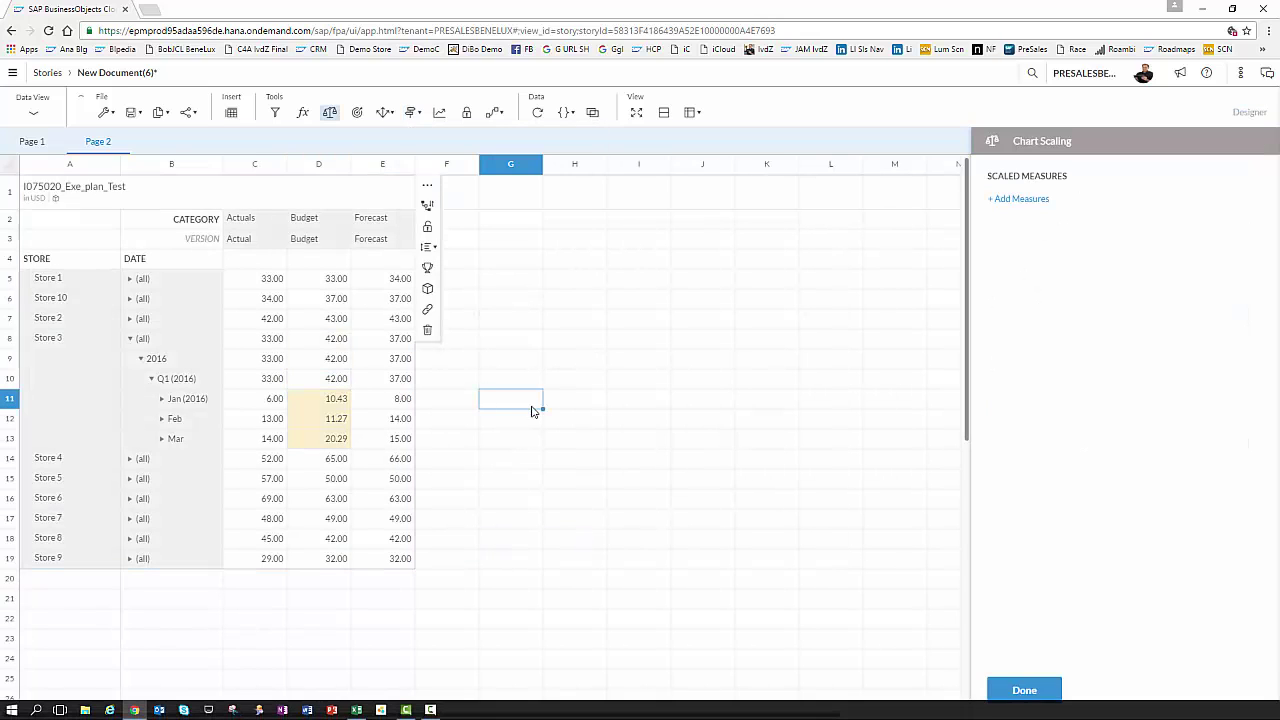
{"action": "left_click", "coordinate": [336, 380]}
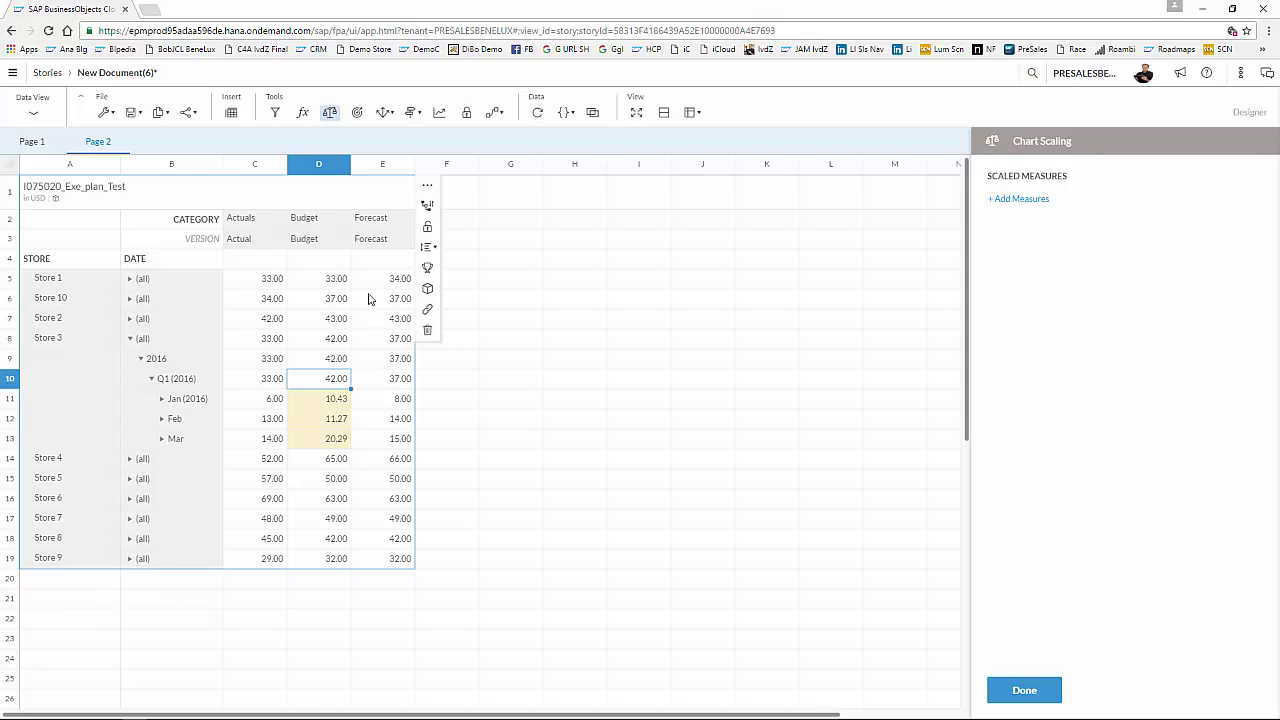
{"action": "left_click", "coordinate": [414, 113]}
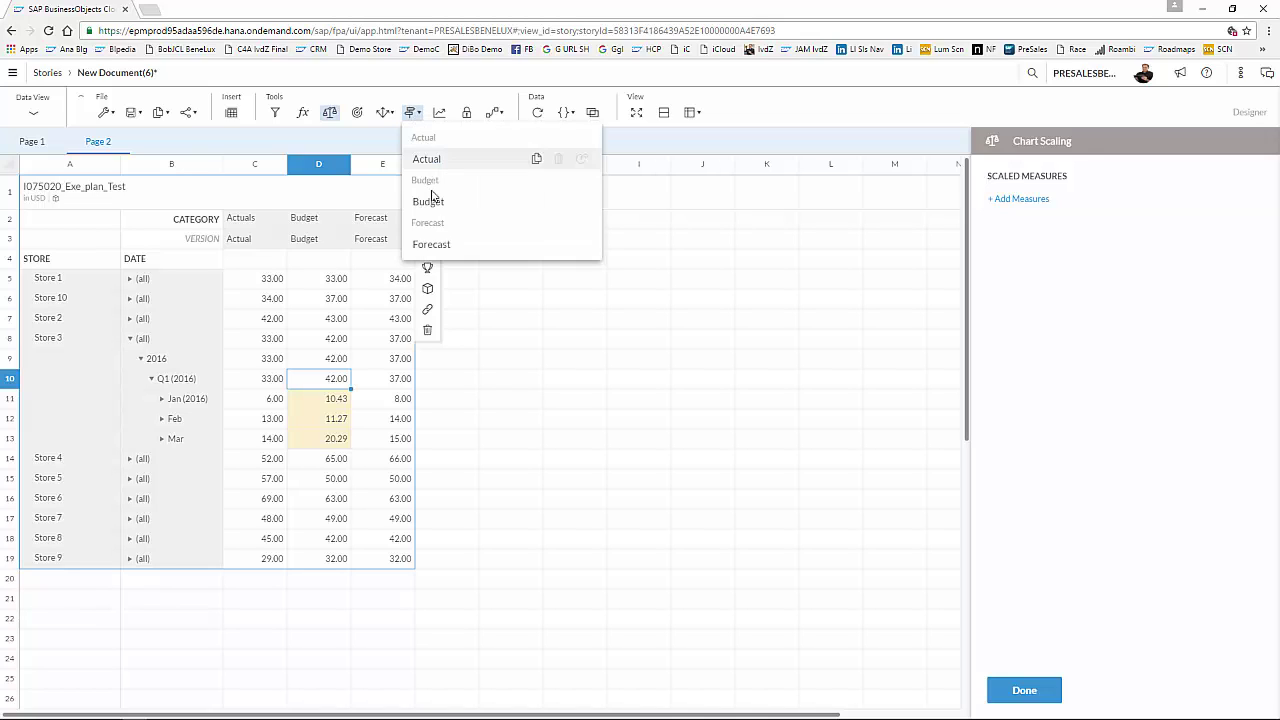
{"action": "mouse_move", "coordinate": [437, 203]}
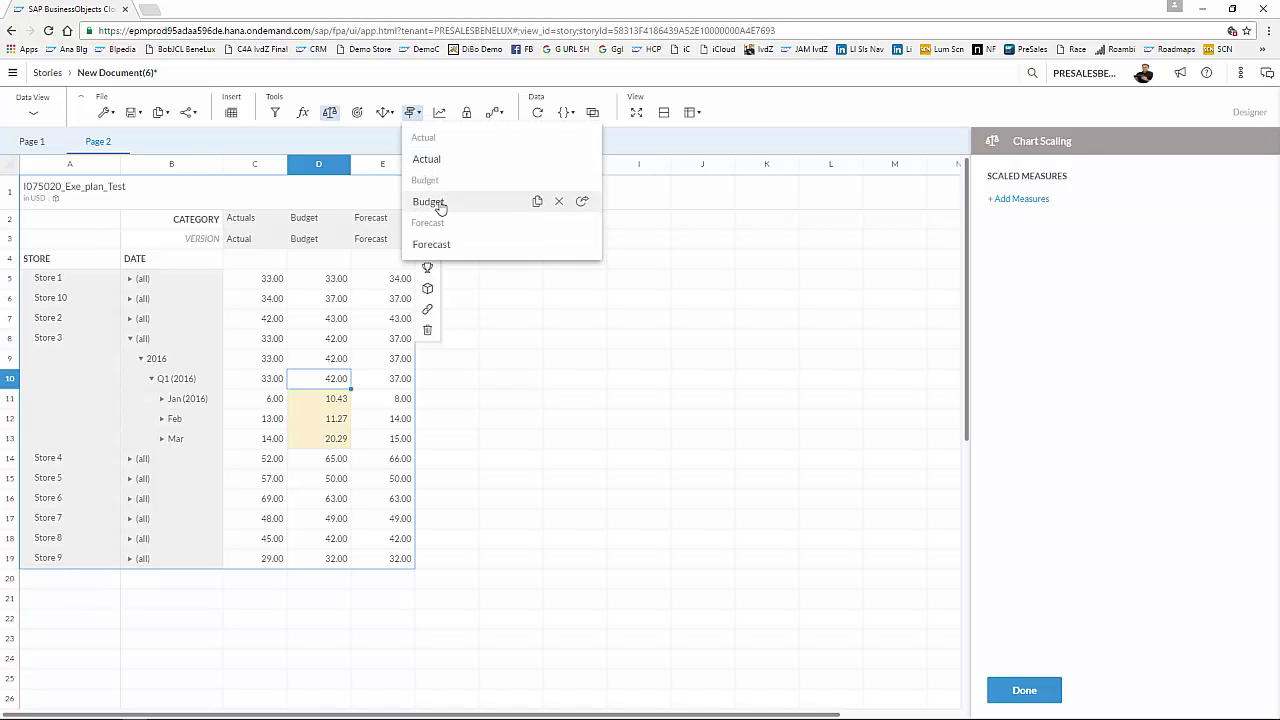
{"action": "left_click", "coordinate": [582, 201]}
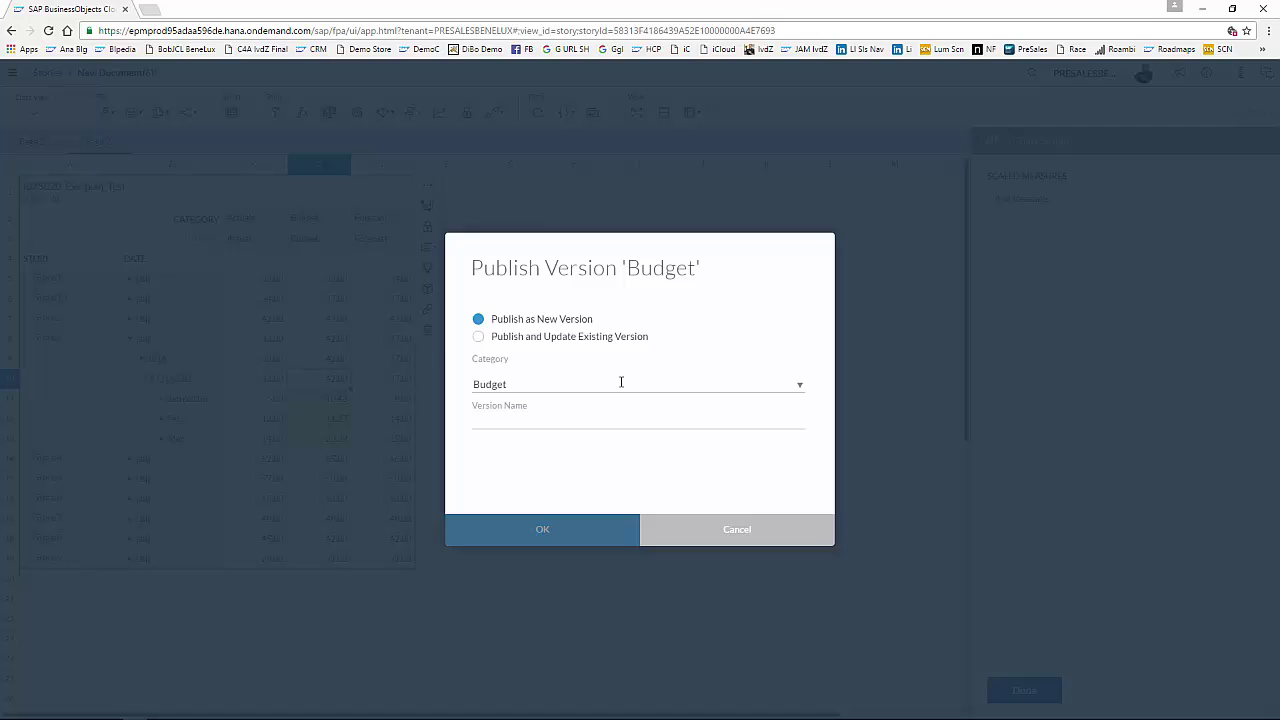
{"action": "left_click", "coordinate": [598, 420]}
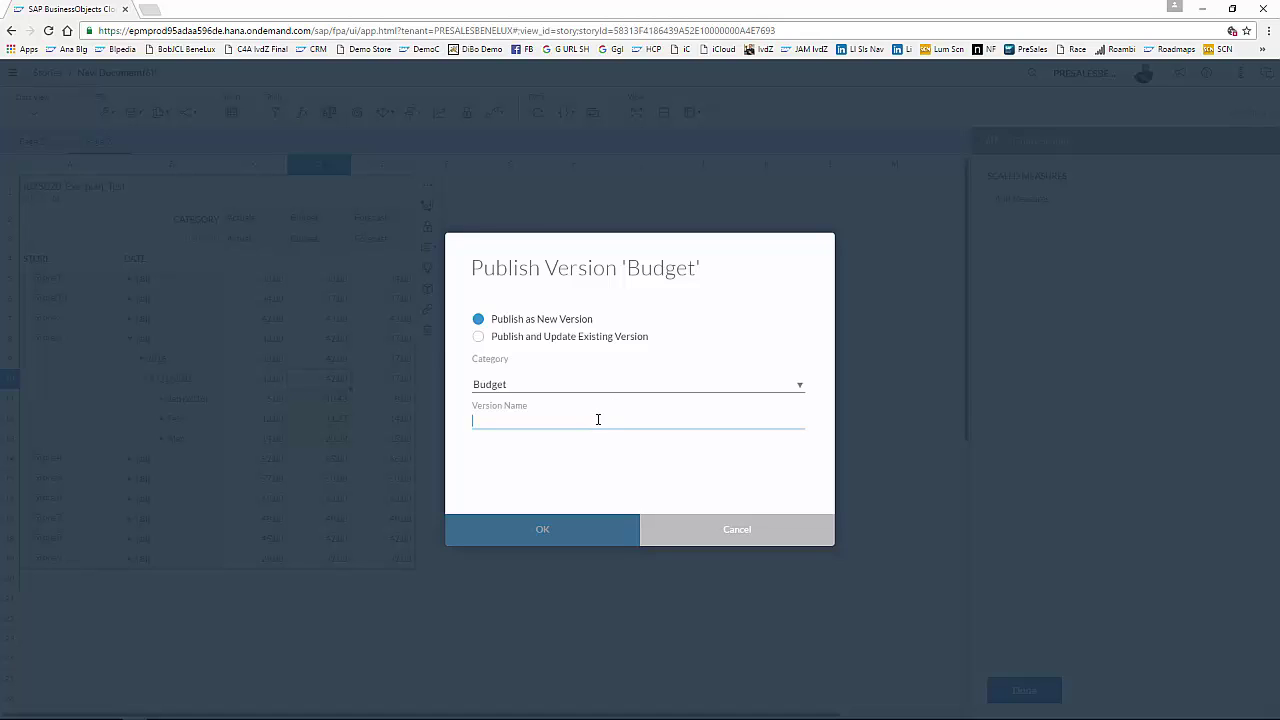
{"action": "type", "text": "Budget"}
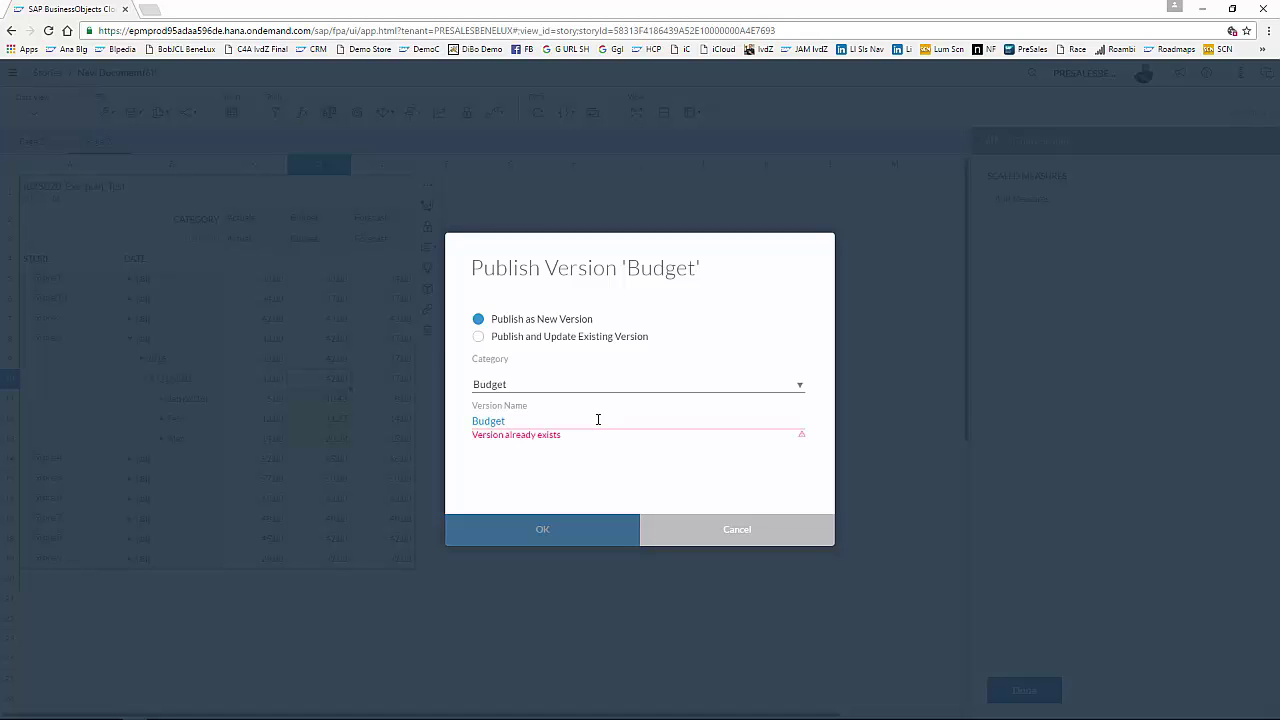
{"action": "type", "text": "_V1"}
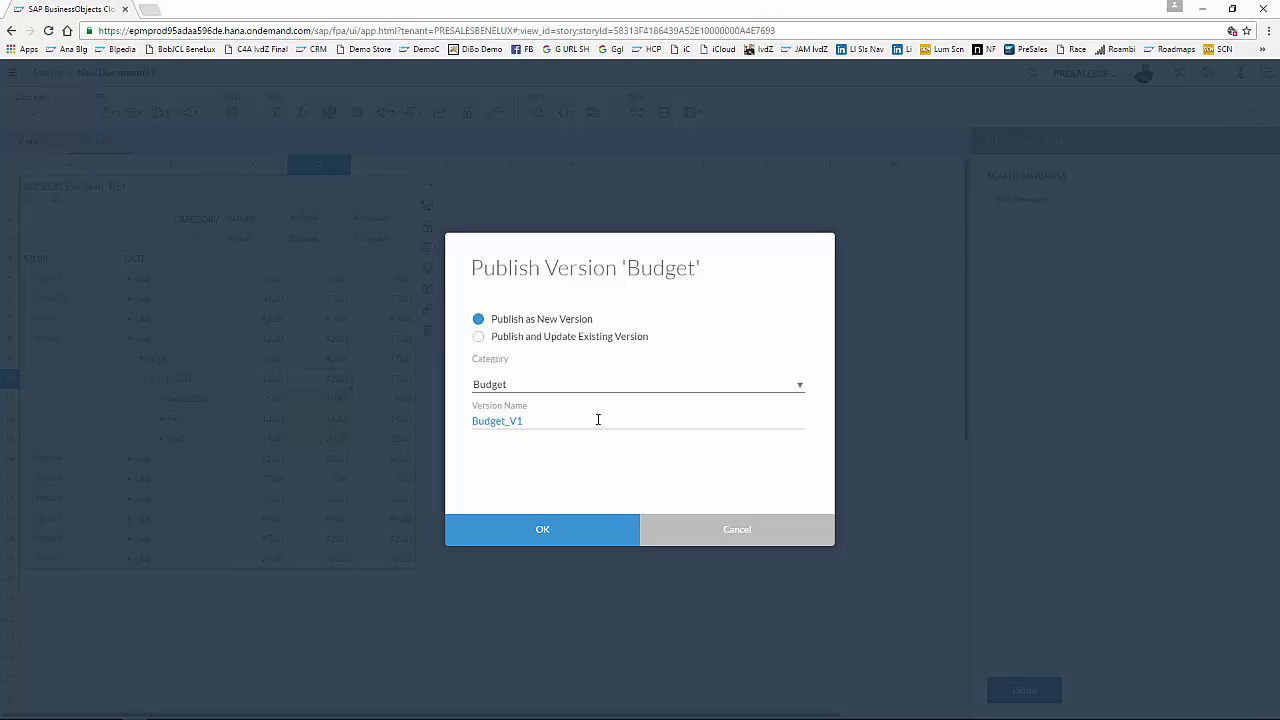
{"action": "left_click", "coordinate": [585, 527]}
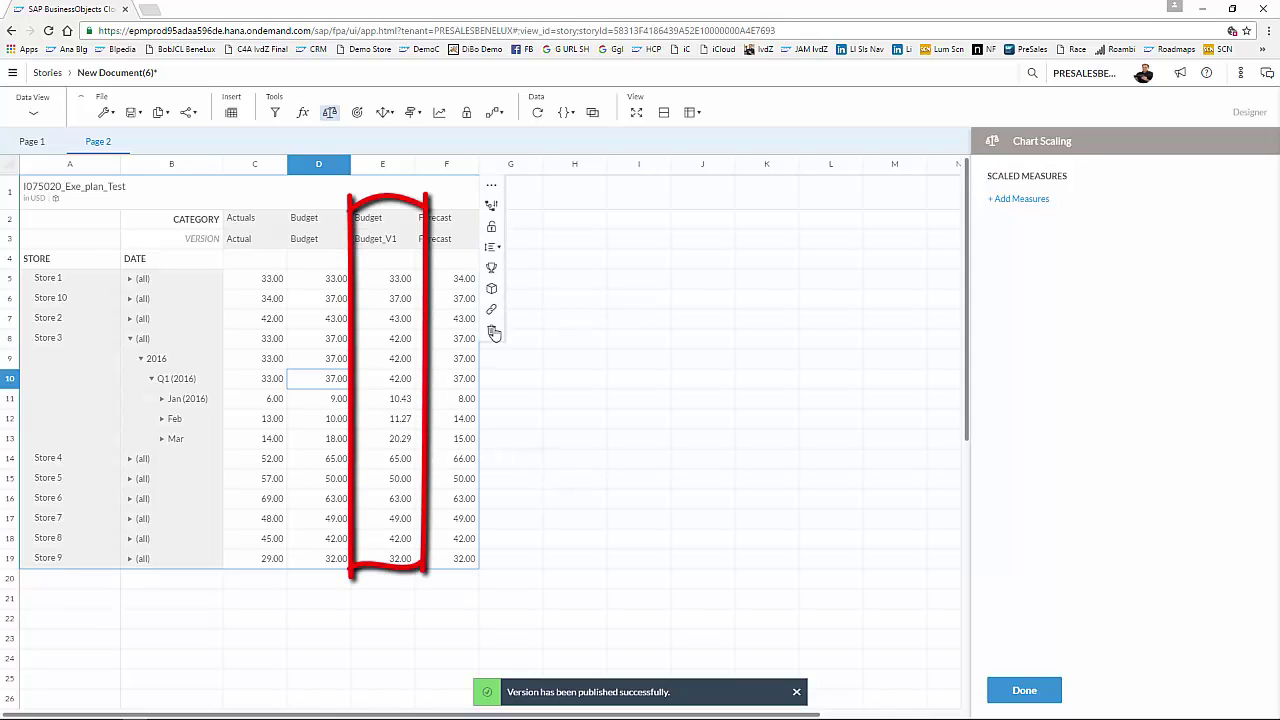
{"action": "mouse_move", "coordinate": [35, 144]}
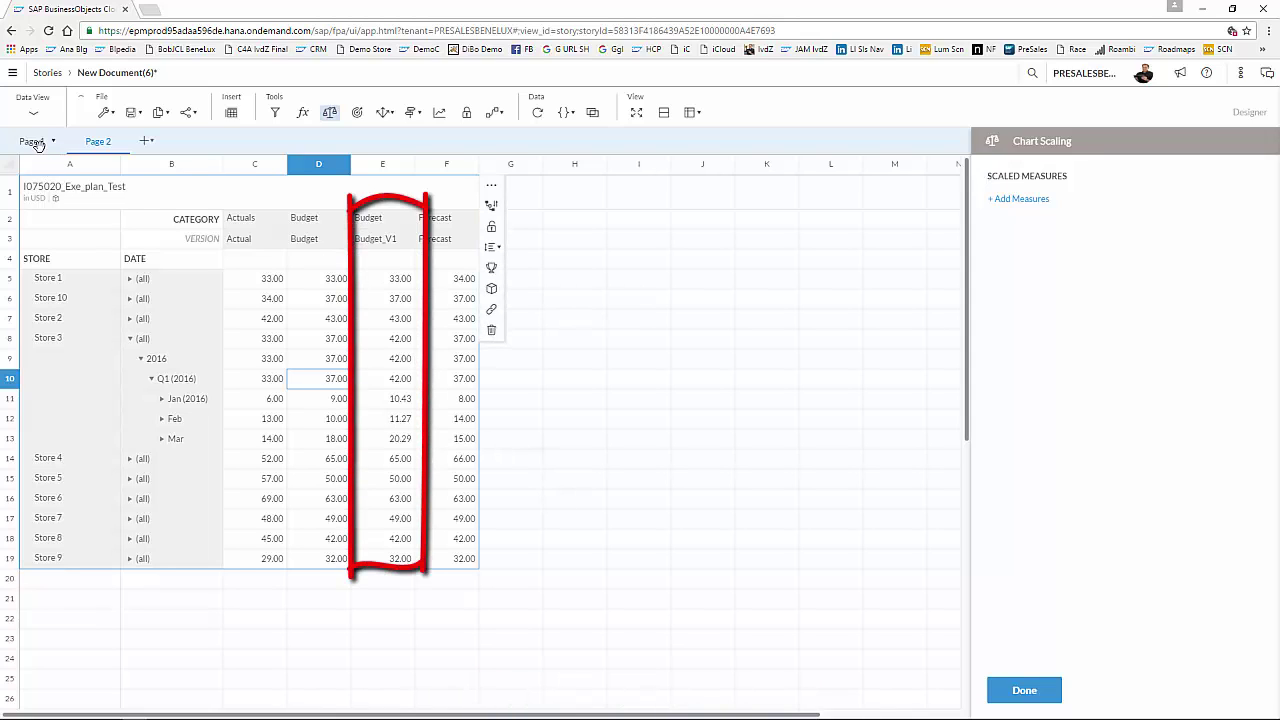
- On Page 1, add Budget_V1 as a fourth version series to the Store 3 chart
{"action": "left_click", "coordinate": [35, 144]}
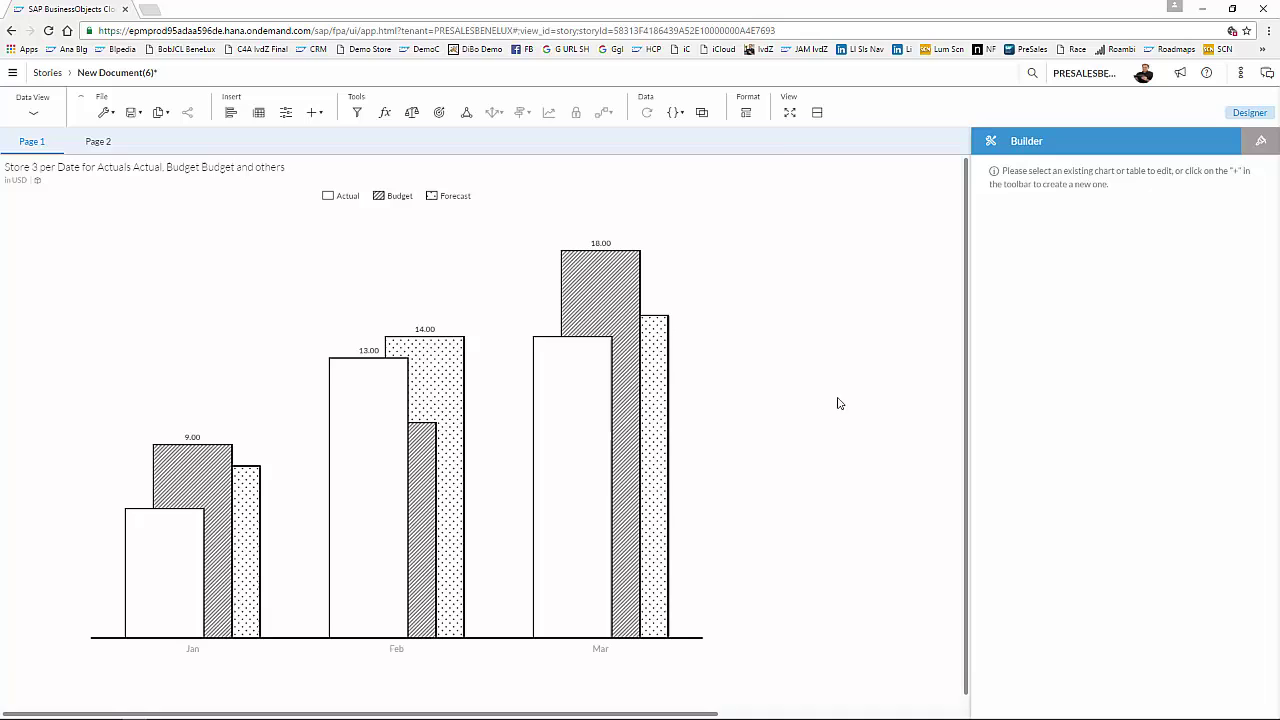
{"action": "mouse_move", "coordinate": [581, 387]}
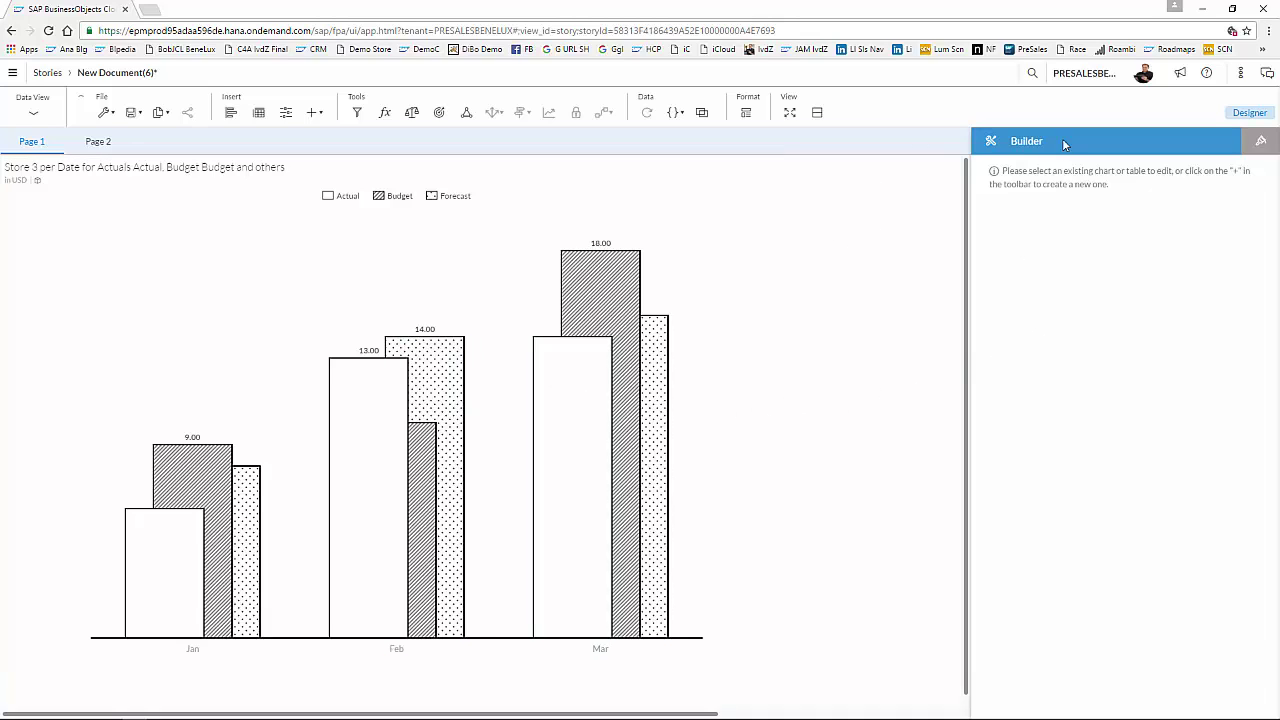
{"action": "left_click", "coordinate": [605, 380]}
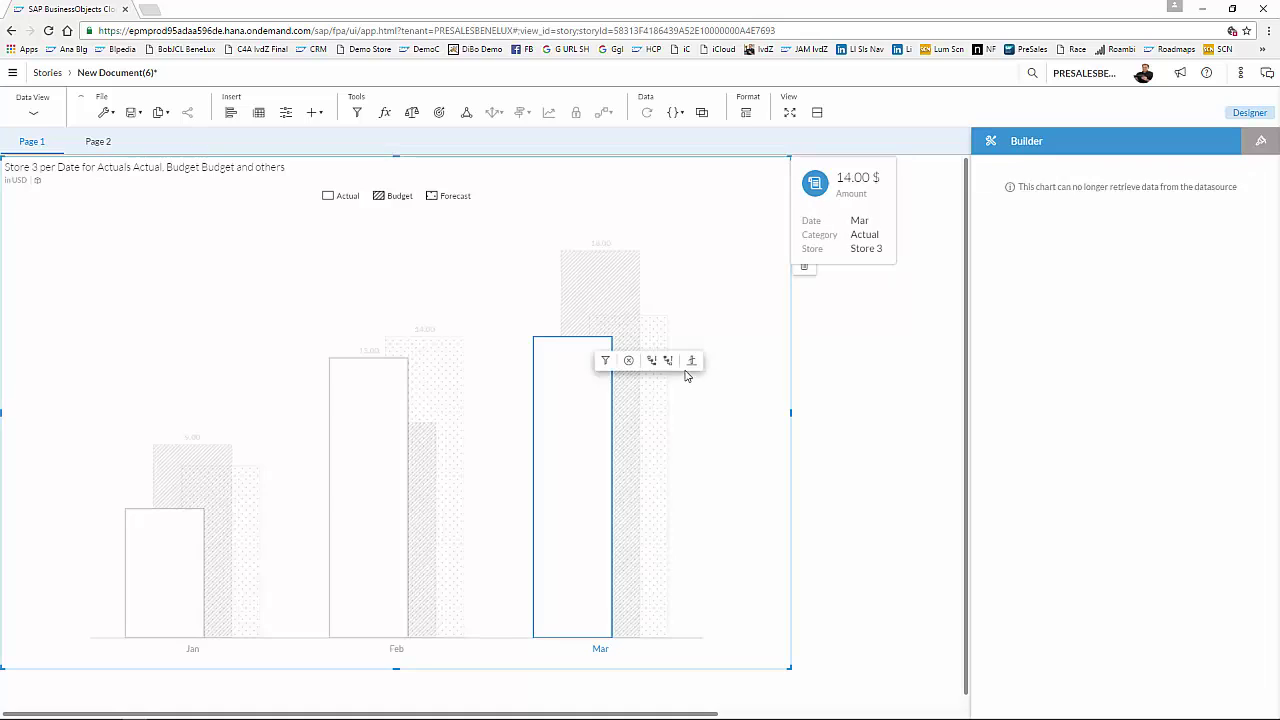
{"action": "scroll", "coordinate": [1143, 494], "scroll_direction": "down", "scroll_amount": 1}
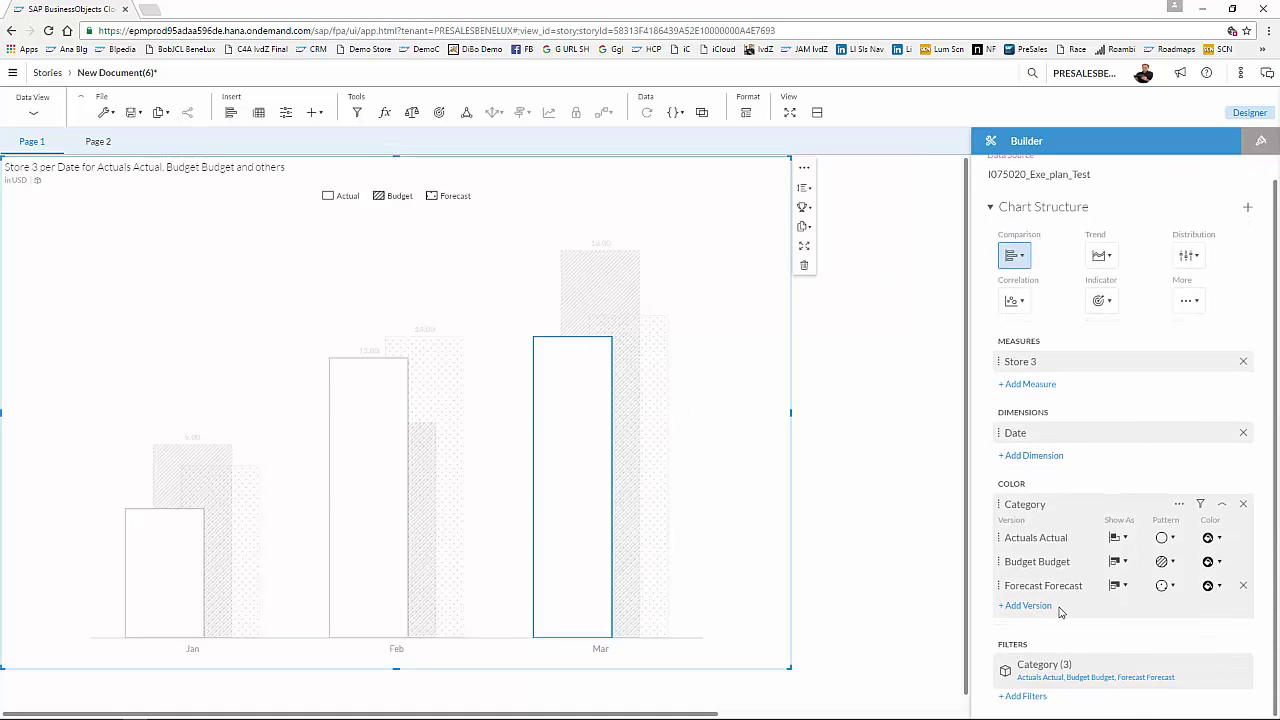
{"action": "left_click", "coordinate": [1030, 607]}
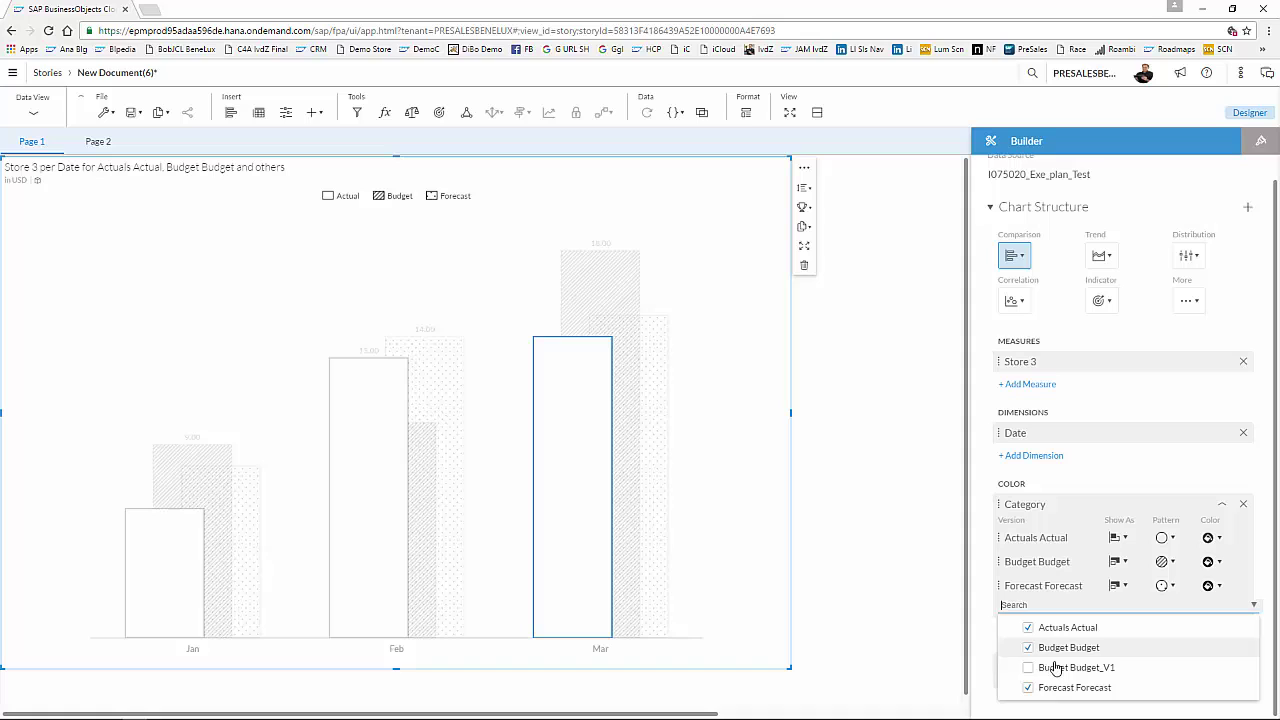
{"action": "left_click", "coordinate": [1050, 667]}
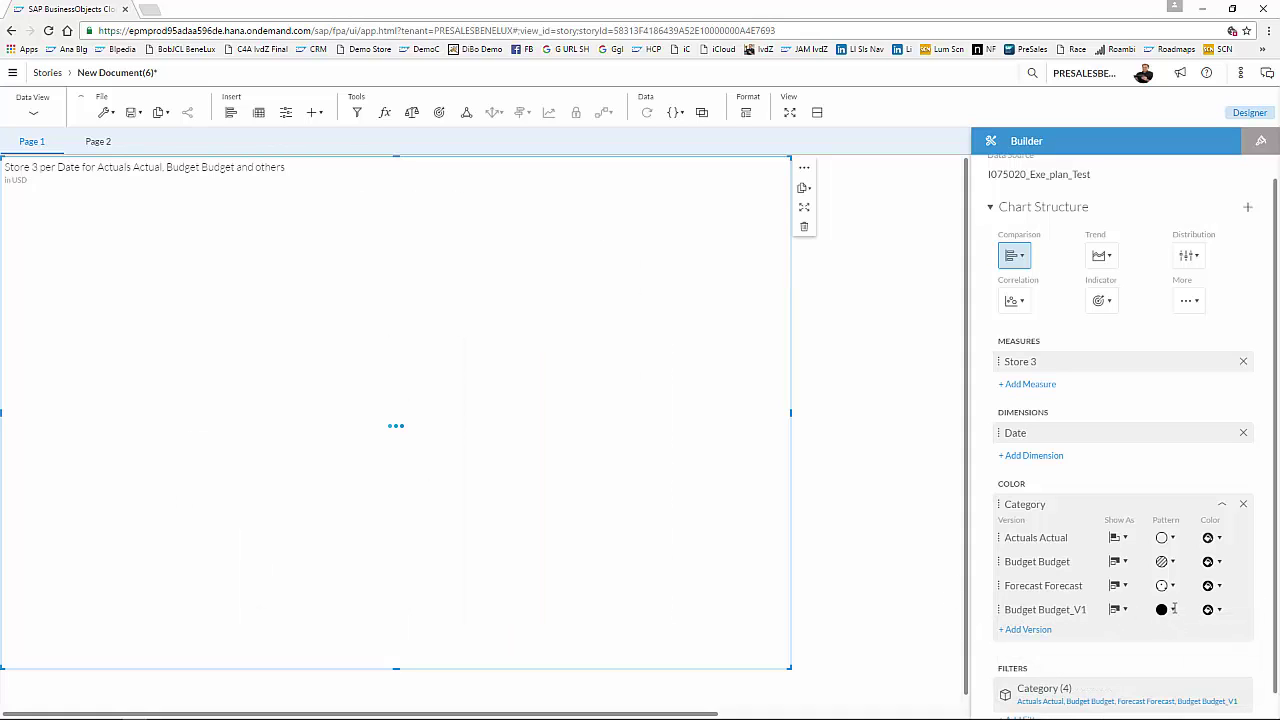
- Colour the Budget_V1 bars solid crimson
{"action": "left_click", "coordinate": [1174, 612]}
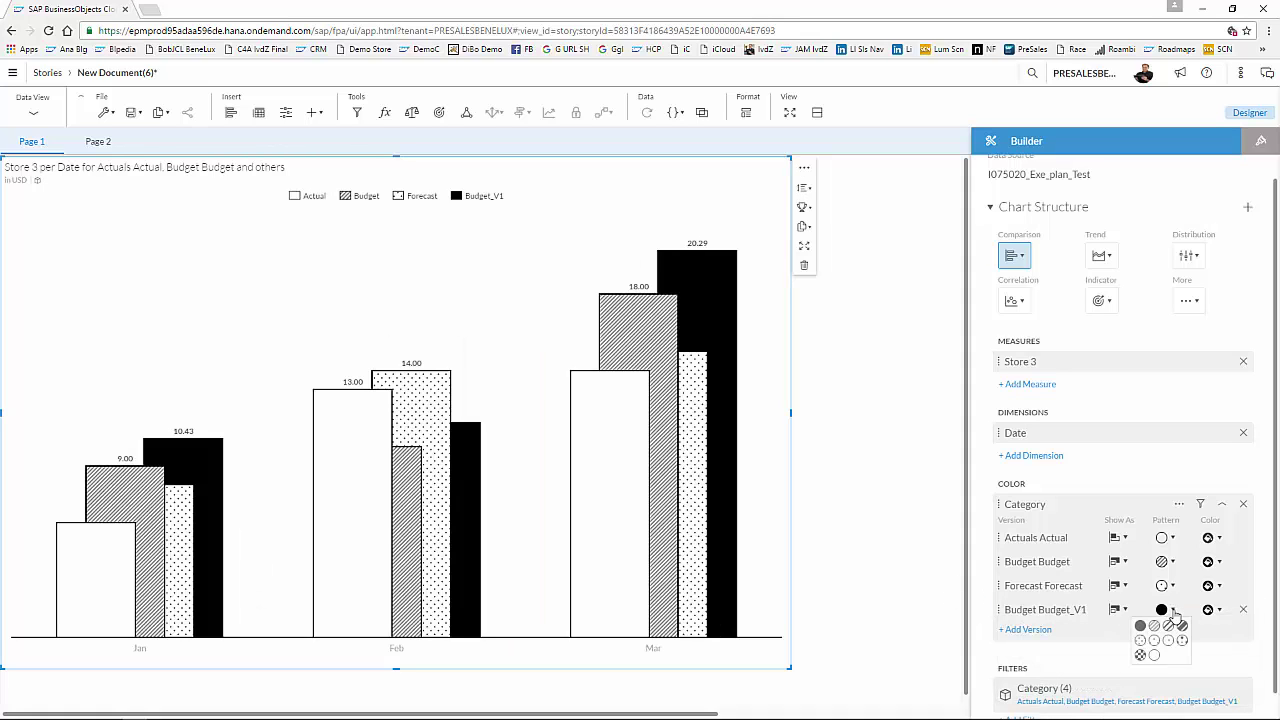
{"action": "left_click", "coordinate": [1219, 611]}
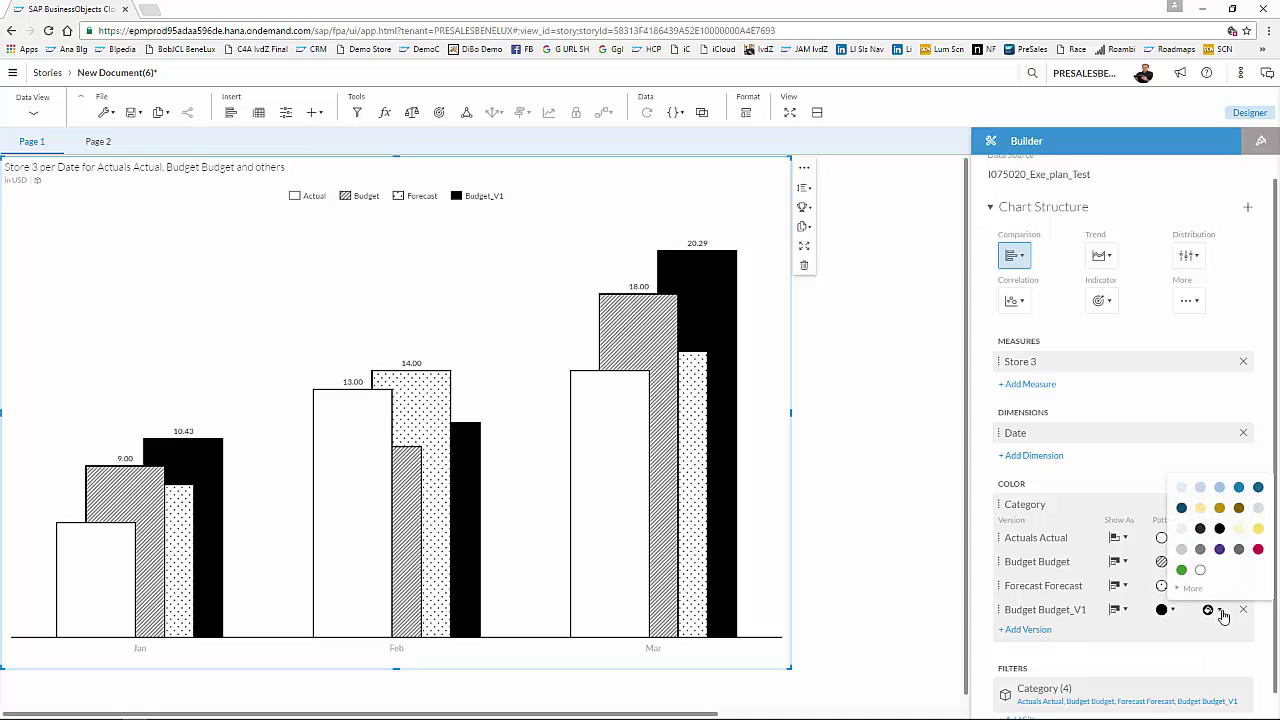
{"action": "left_click", "coordinate": [1258, 553]}
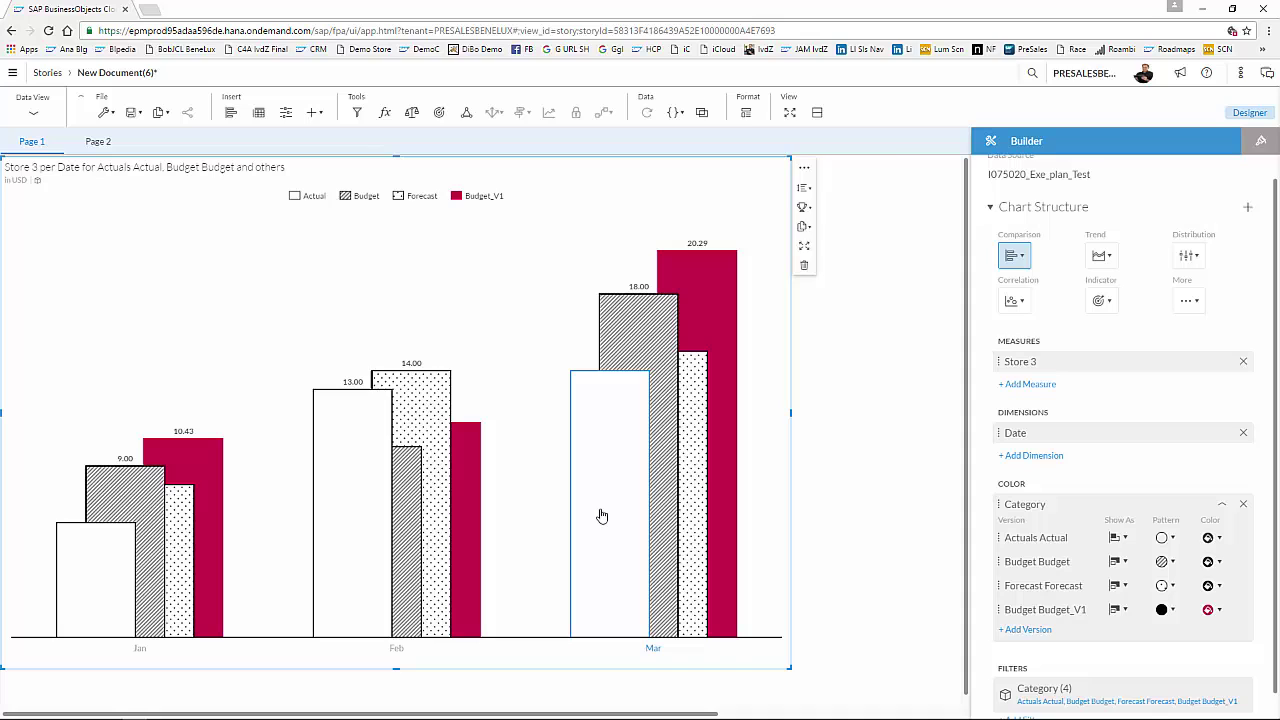
{"action": "mouse_move", "coordinate": [467, 476]}
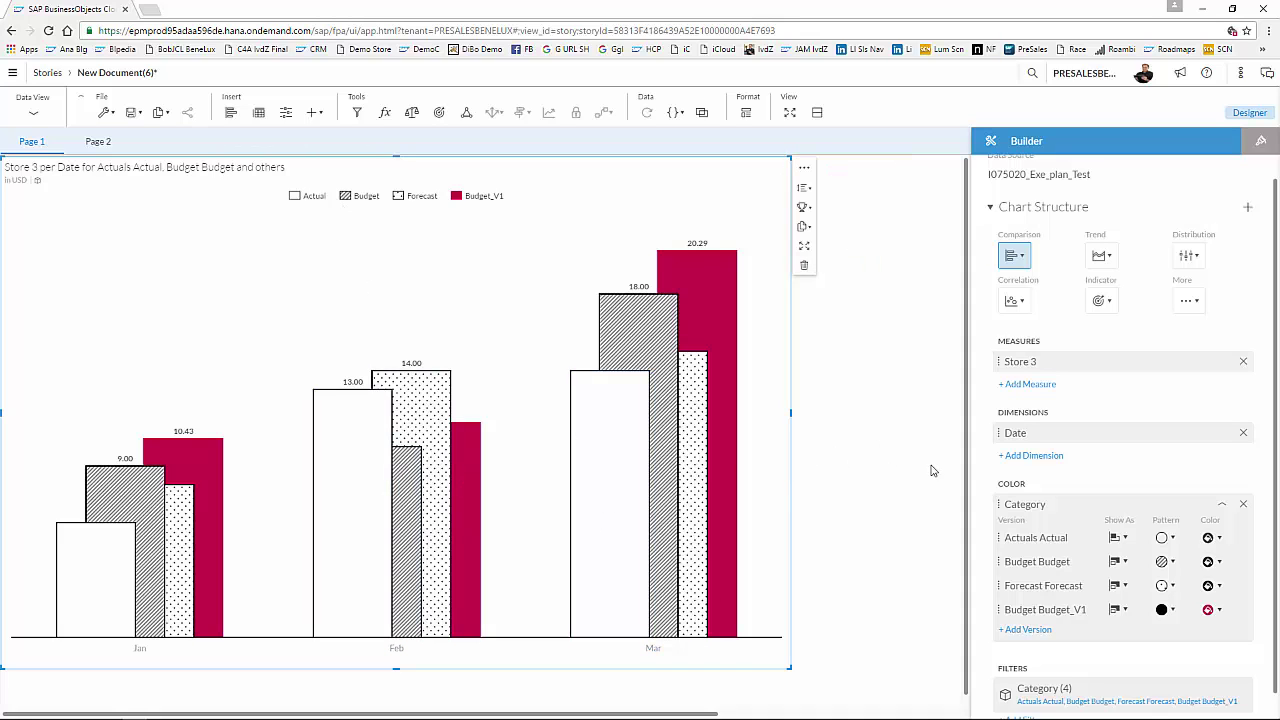
{"action": "scroll", "coordinate": [931, 471], "scroll_direction": "down", "scroll_amount": 1}
{"action": "scroll", "coordinate": [1228, 641], "scroll_direction": "down", "scroll_amount": 1}
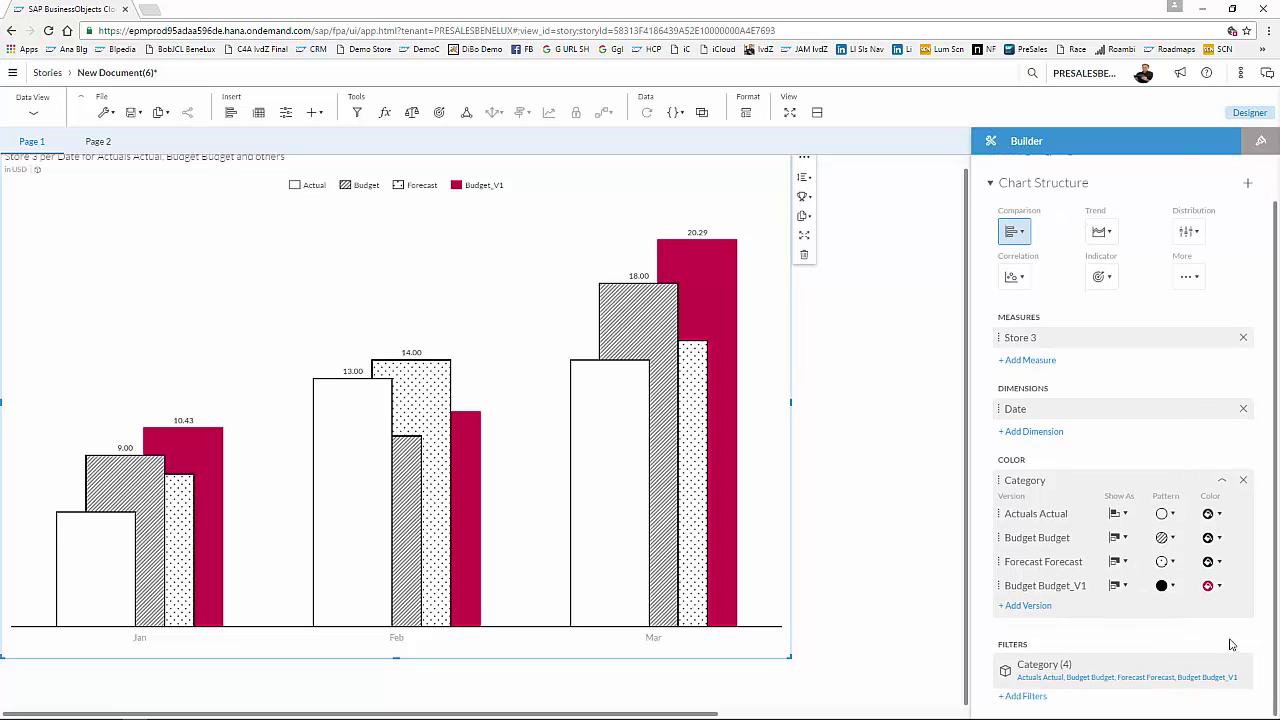
{"action": "scroll", "coordinate": [826, 199], "scroll_direction": "up", "scroll_amount": 1}
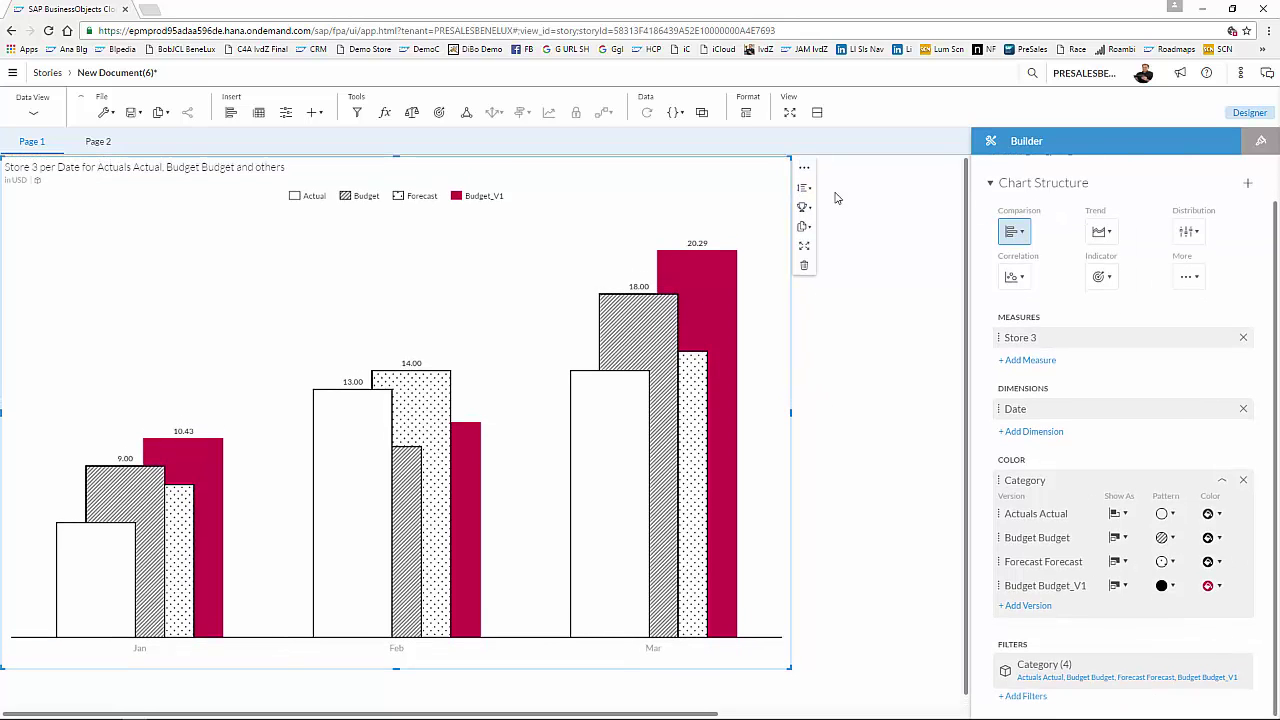
- Add a variance to the chart measured from Store 3 / Budget
{"action": "left_click", "coordinate": [804, 167]}
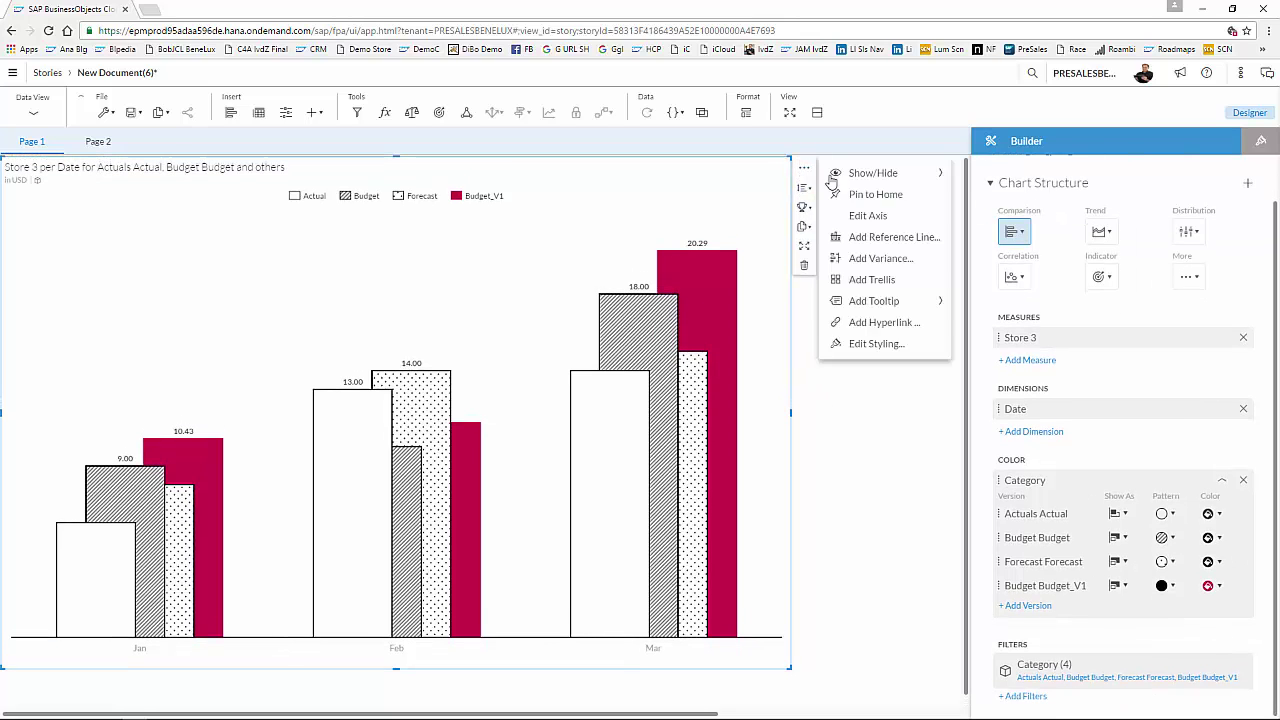
{"action": "left_click", "coordinate": [886, 260]}
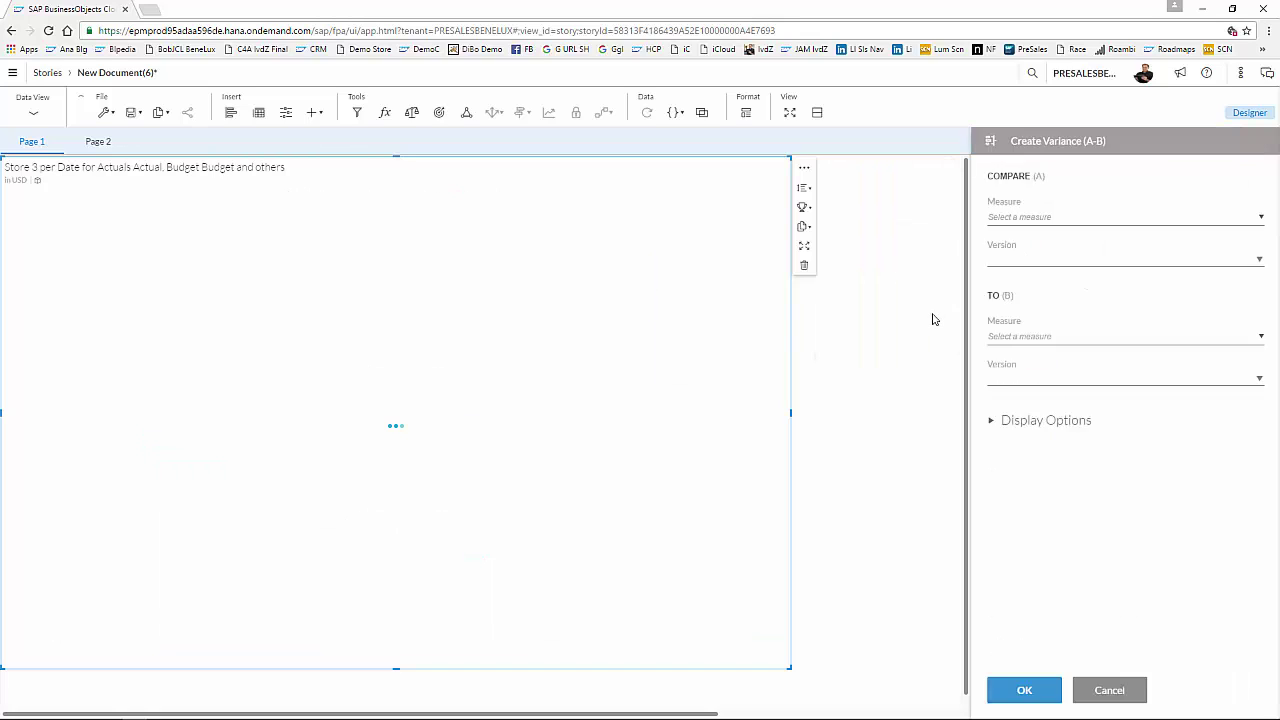
{"action": "left_click", "coordinate": [1065, 215]}
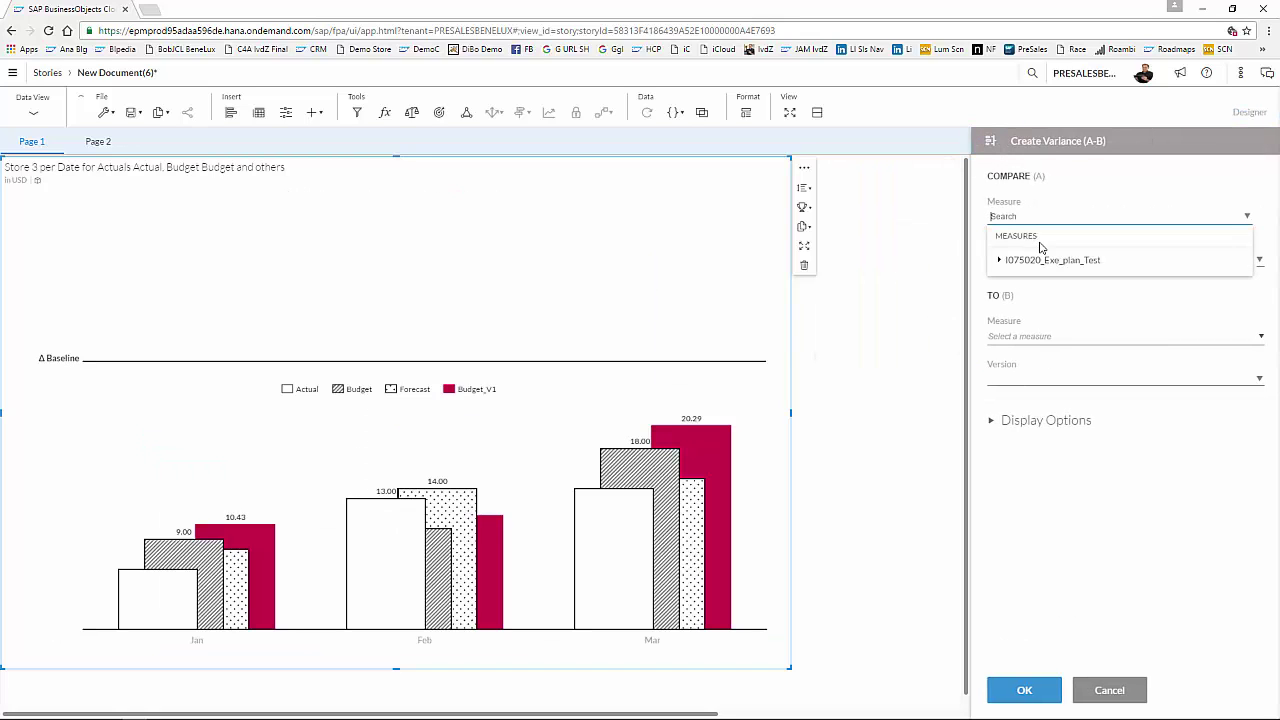
{"action": "left_click", "coordinate": [1040, 259]}
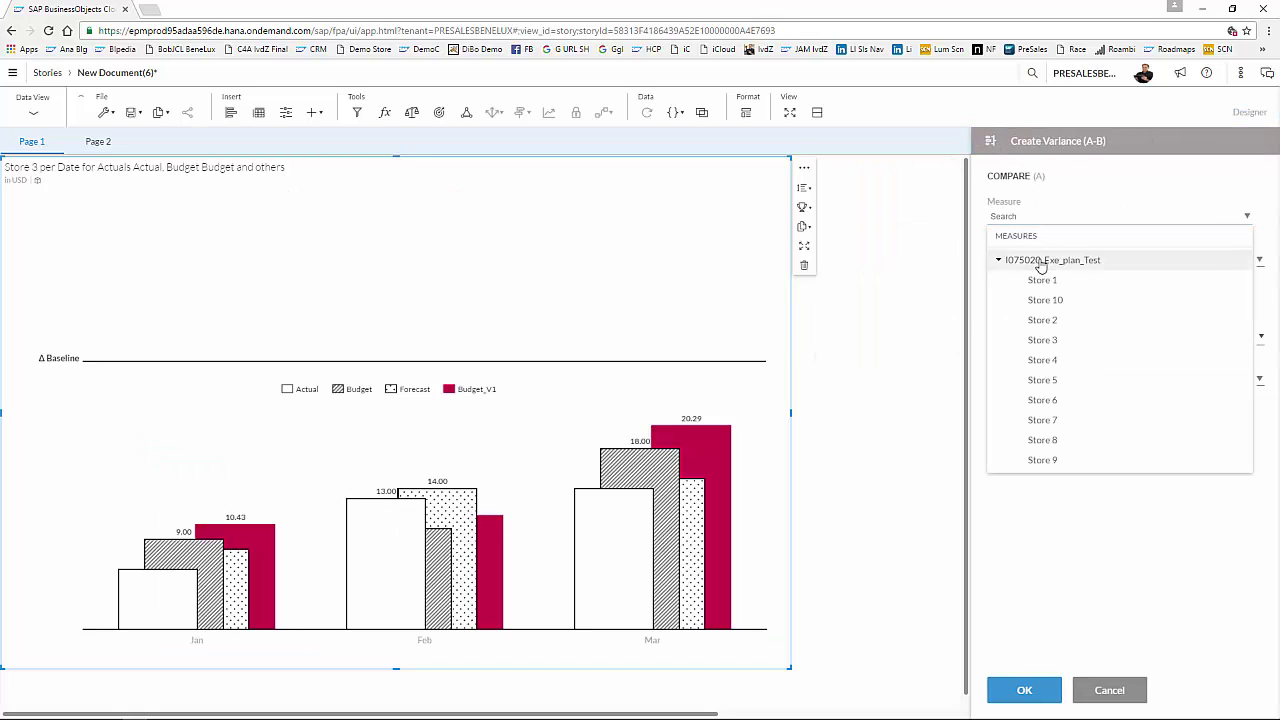
{"action": "left_click", "coordinate": [1052, 343]}
{"action": "left_click", "coordinate": [1028, 258]}
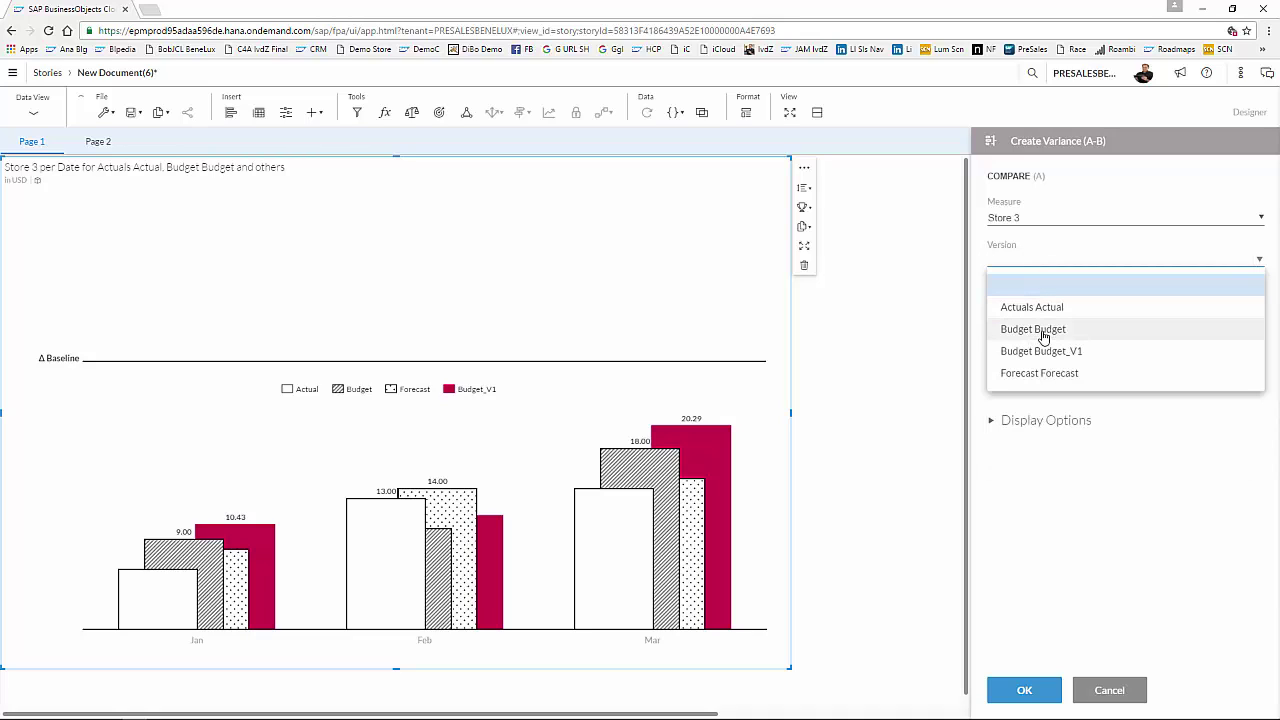
{"action": "left_click", "coordinate": [1045, 326]}
- Compare against Store 3 / Budget_V1, also showing percentages with inverted colours
{"action": "left_click", "coordinate": [1047, 338]}
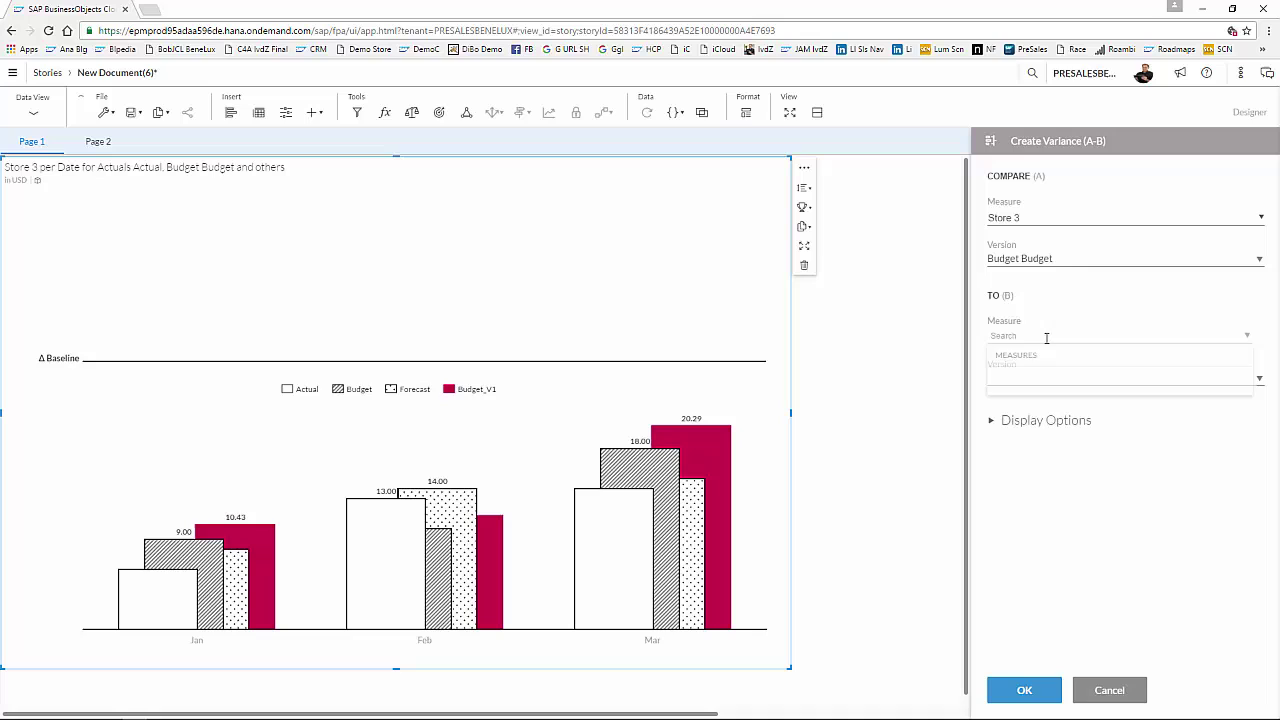
{"action": "left_click", "coordinate": [1041, 381]}
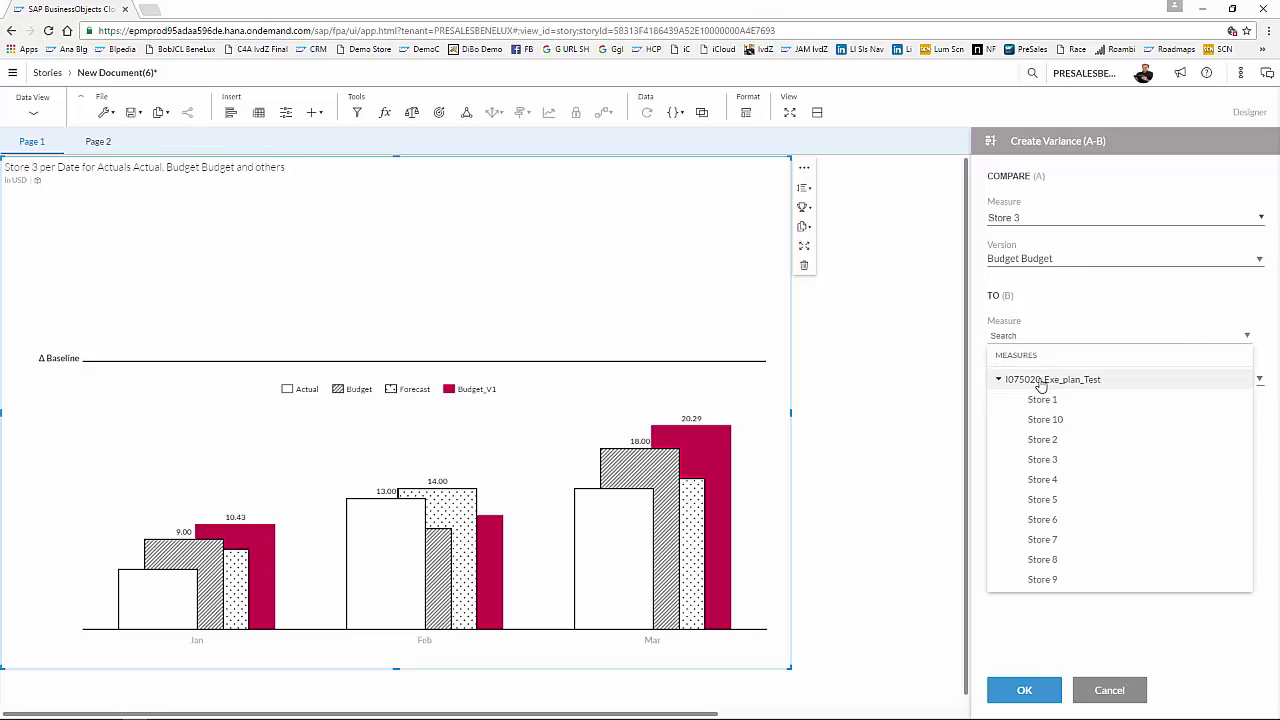
{"action": "left_click", "coordinate": [1045, 459]}
{"action": "left_click", "coordinate": [1031, 378]}
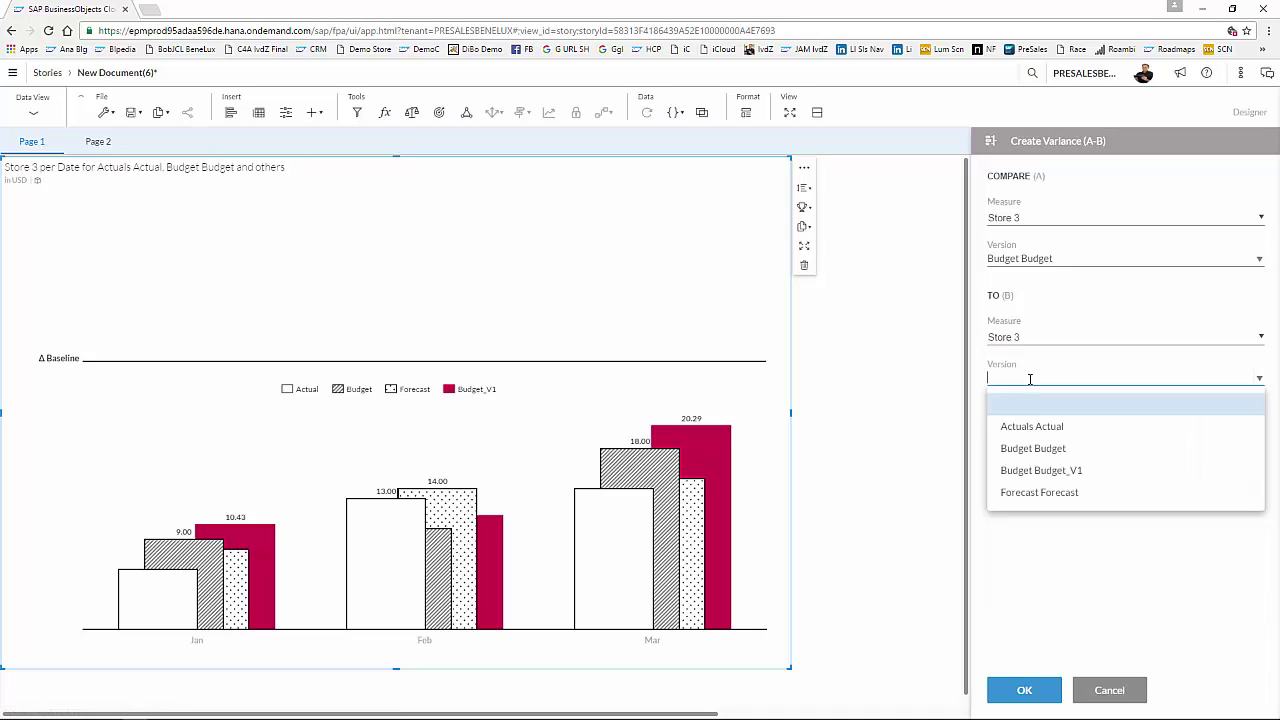
{"action": "left_click", "coordinate": [1050, 470]}
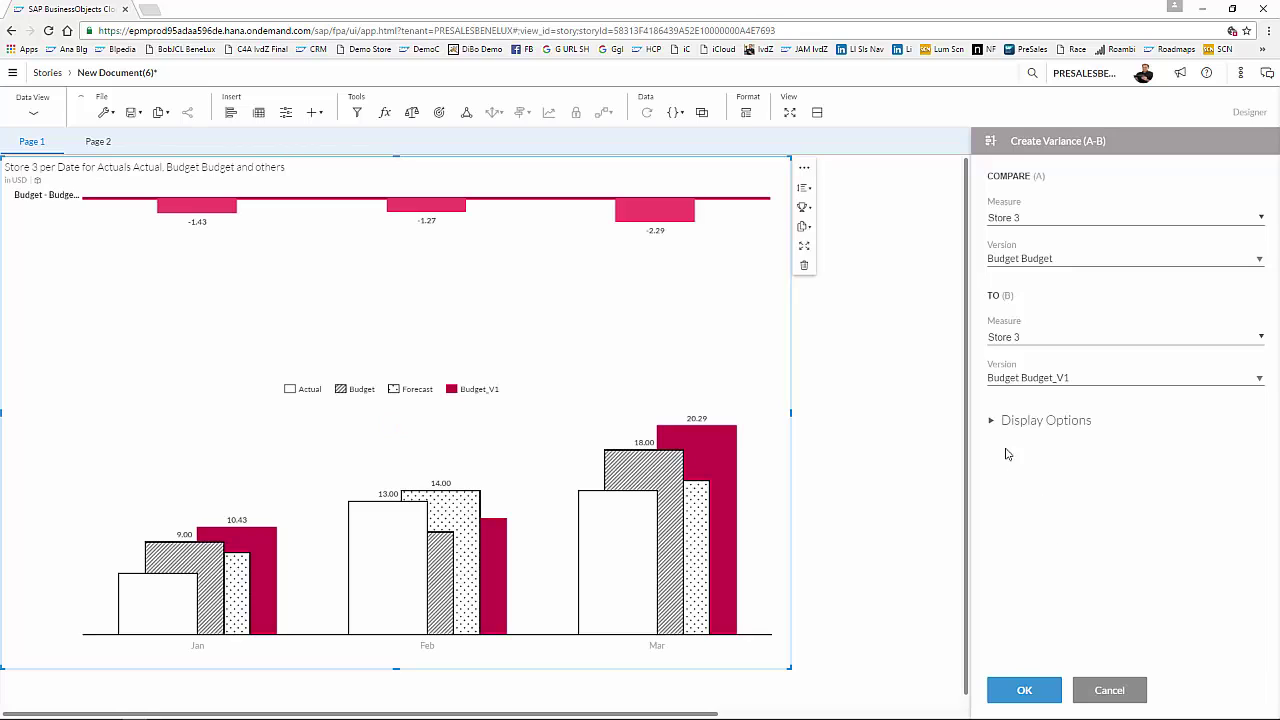
{"action": "left_click", "coordinate": [993, 421]}
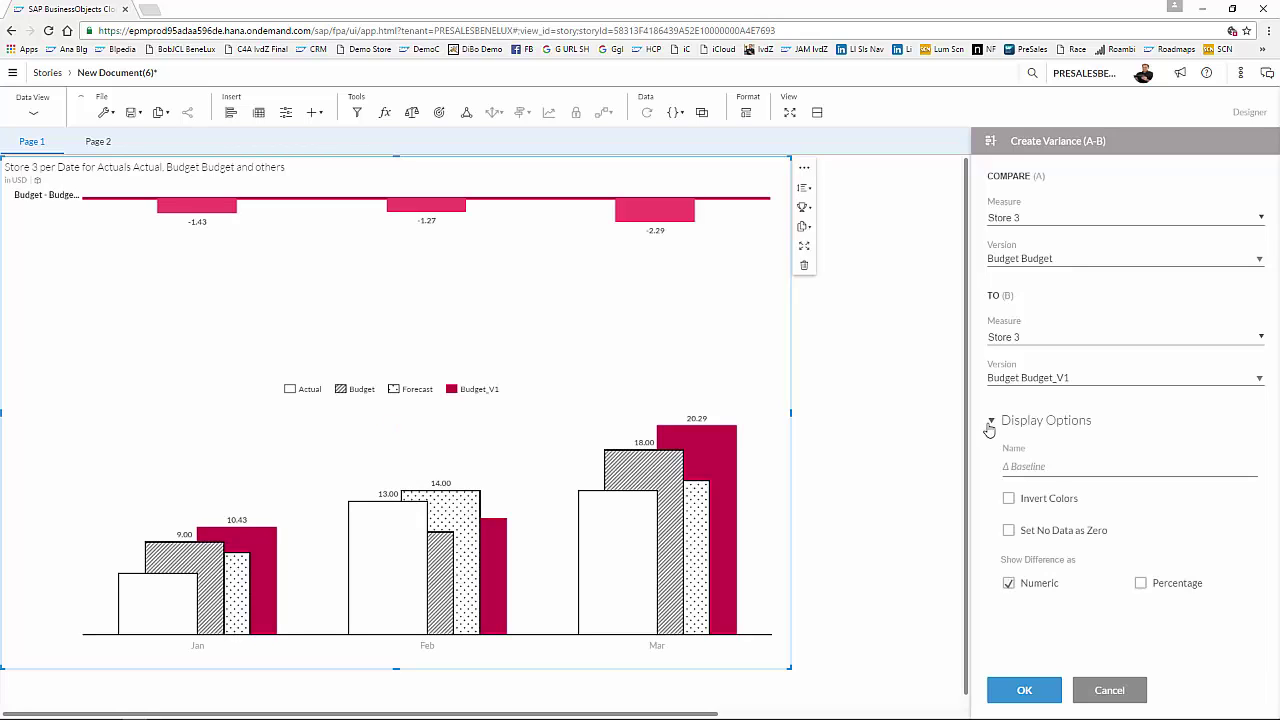
{"action": "left_click", "coordinate": [1140, 583]}
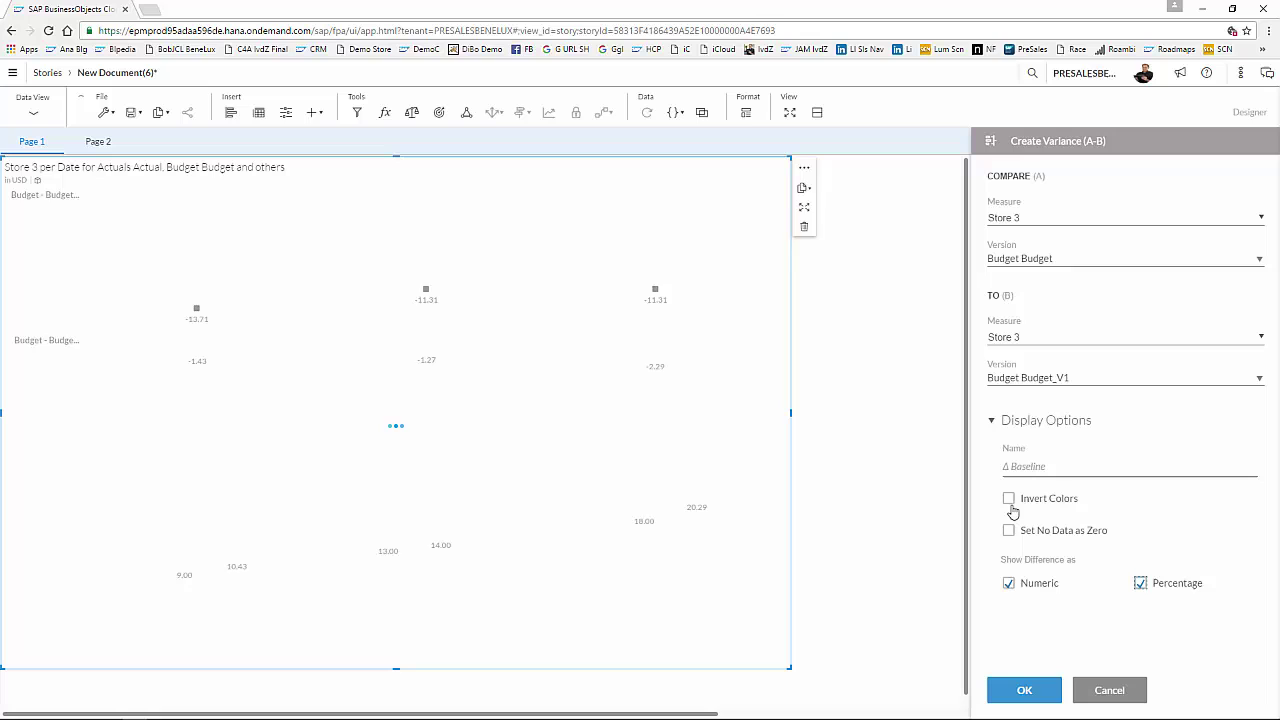
{"action": "left_click", "coordinate": [1010, 503]}
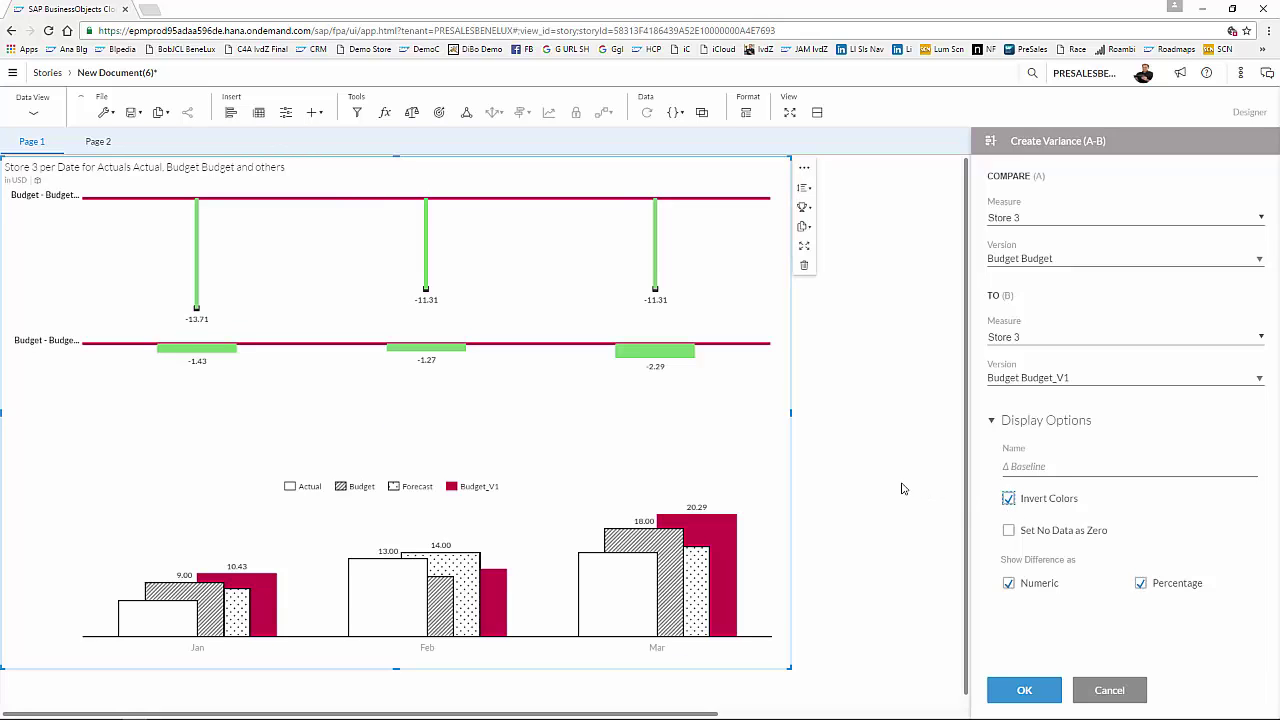